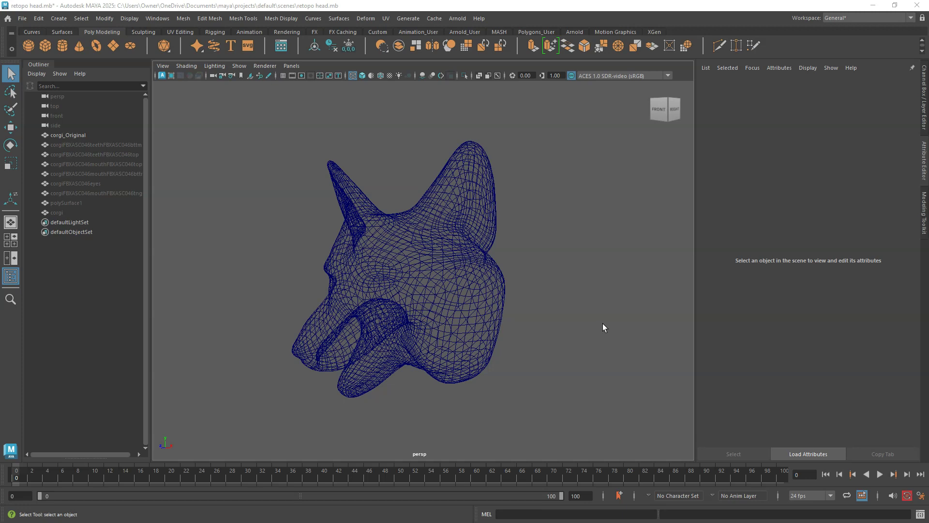
# Show the dog head smooth shaded, go full-screen and tumble to a three-quarter view.
pyautogui.click(363, 76)
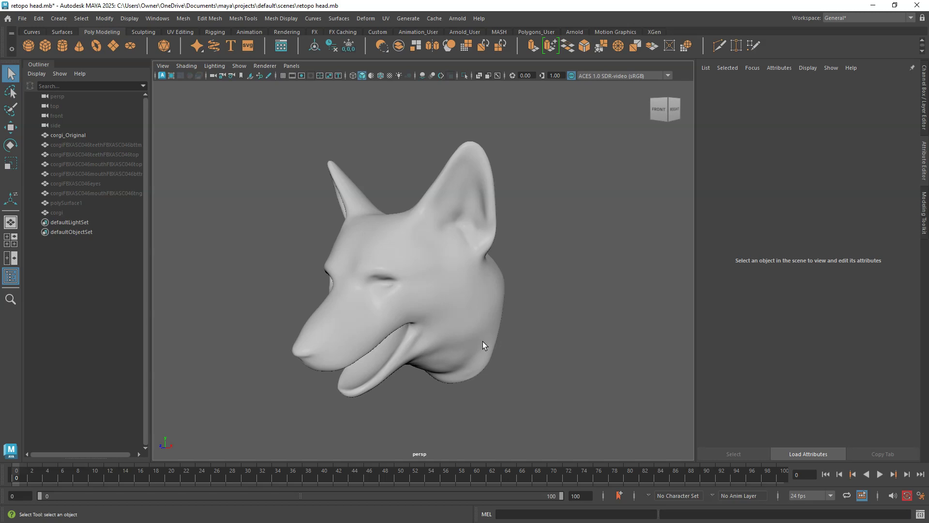
pyautogui.click(353, 76)
pyautogui.click(362, 75)
pyautogui.hotkey('ctrl', 'space')
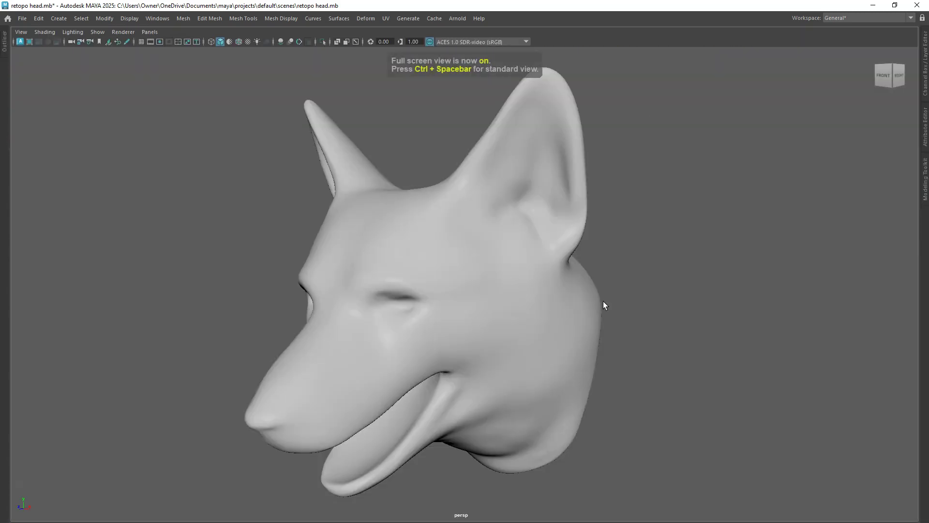
pyautogui.moveTo(612, 310); pyautogui.dragTo(588, 359)
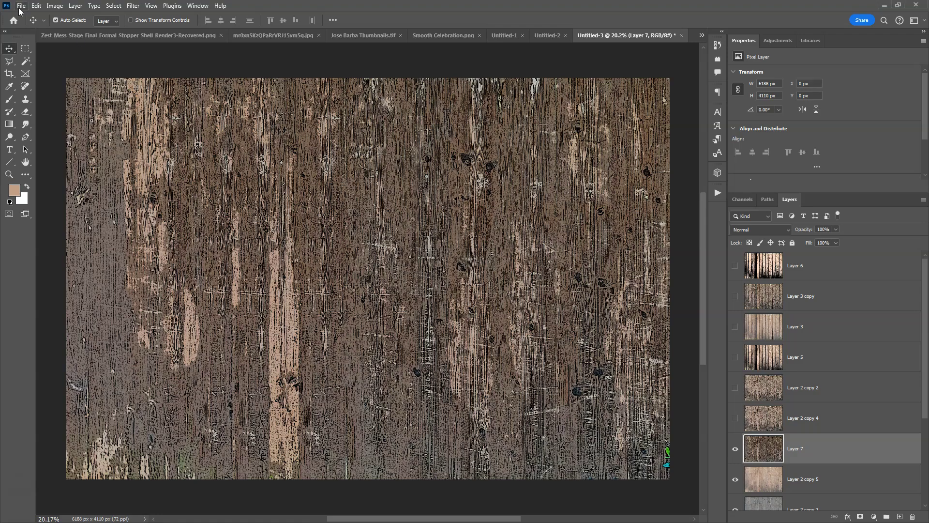
# Create new 5760x1080 documents and paste the clipboard into one.
pyautogui.hotkey('ctrl', 's')
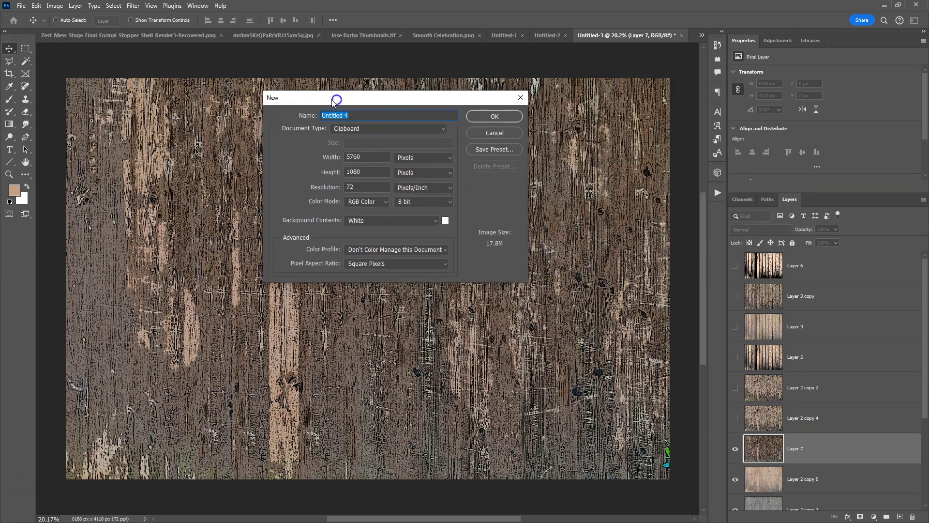
pyautogui.press('Return')
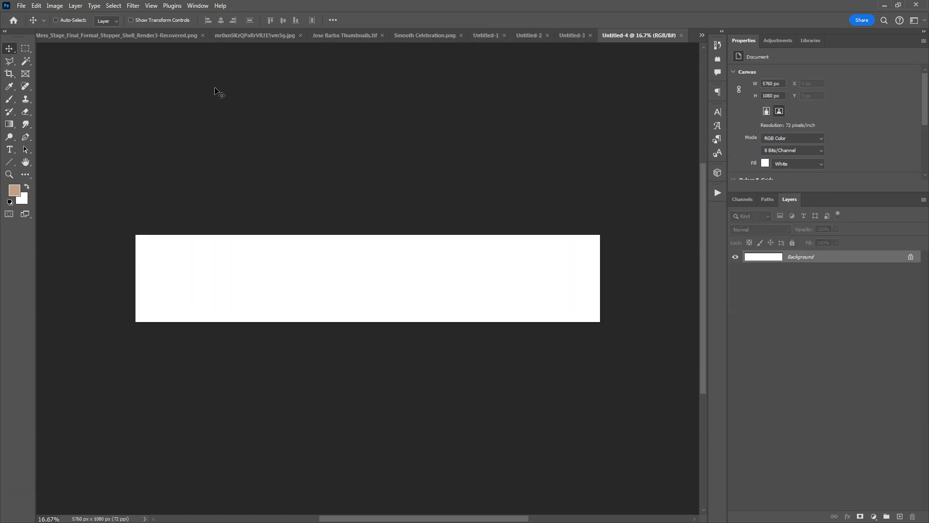
pyautogui.hotkey('ctrl', 'n')
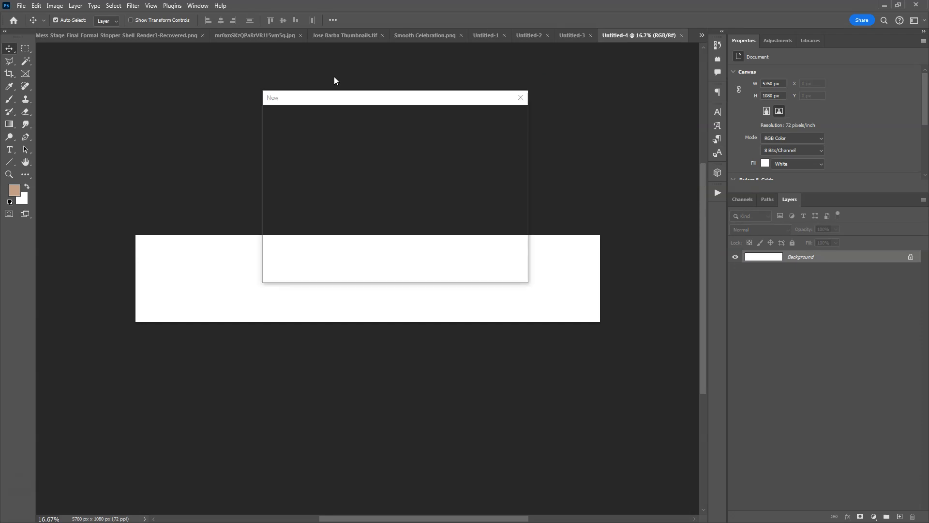
pyautogui.press('Return')
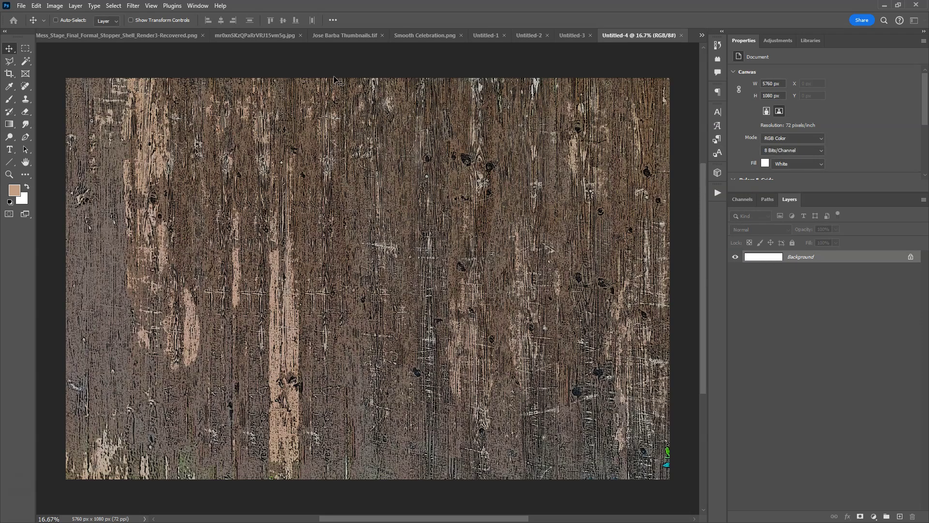
pyautogui.hotkey('ctrl', 'v')
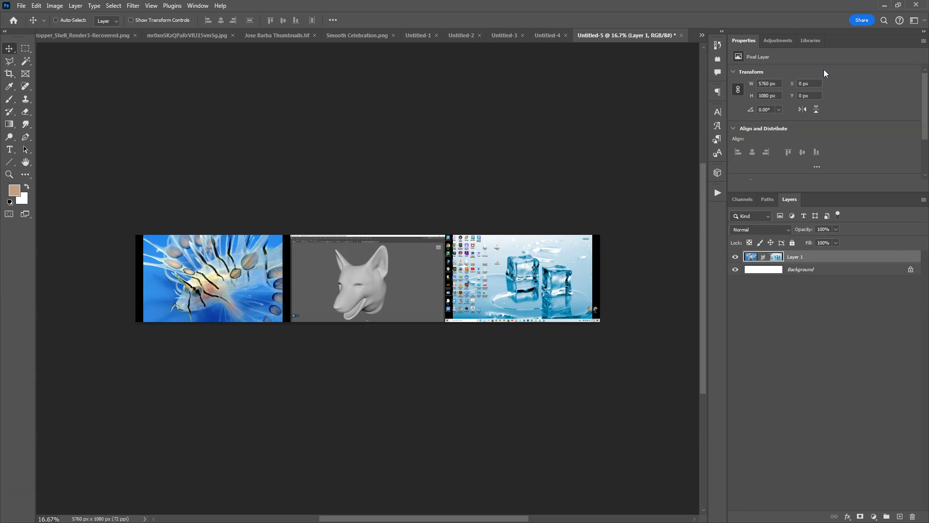
# Capture the Maya window and paste it into a new 1920x1080 document as Layer 1.
pyautogui.click(884, 6)
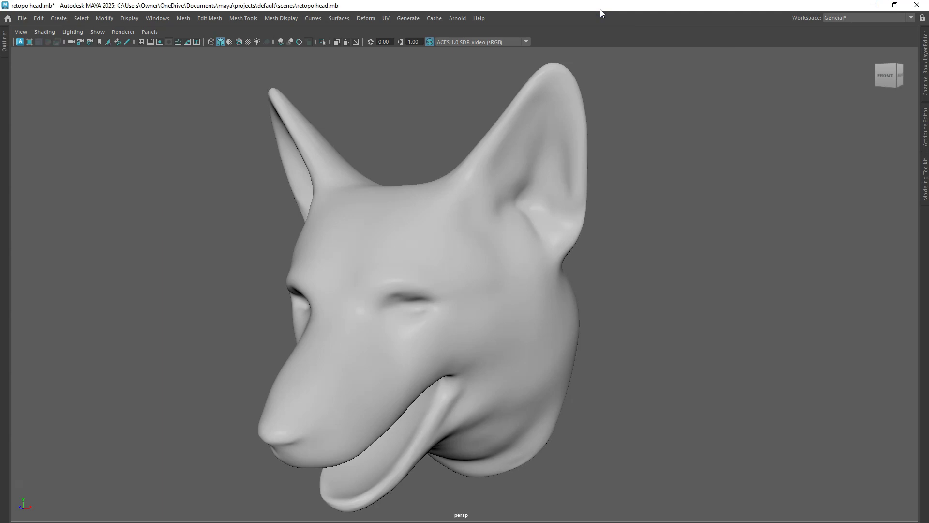
pyautogui.press('alt')
pyautogui.click(601, 10)
pyautogui.press('alt')
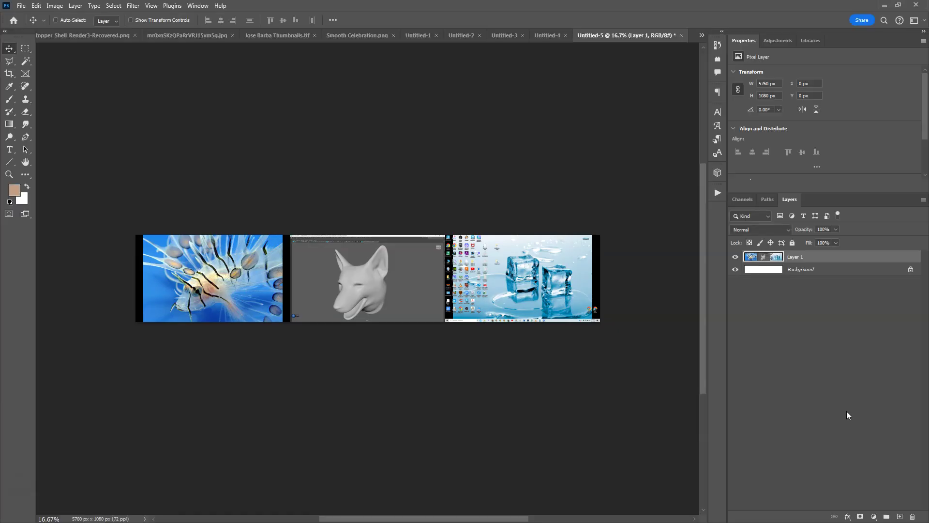
pyautogui.press('ctrl')
pyautogui.hotkey('ctrl', 'n')
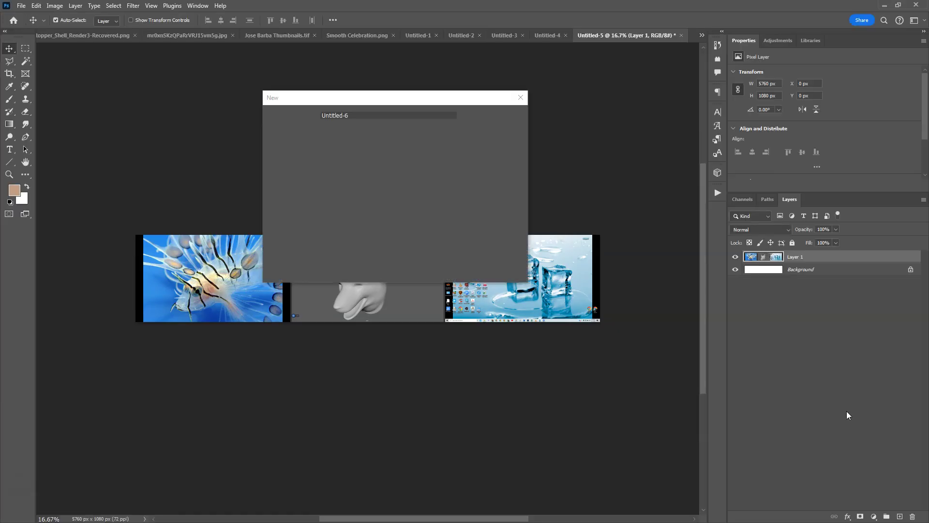
pyautogui.press('Return')
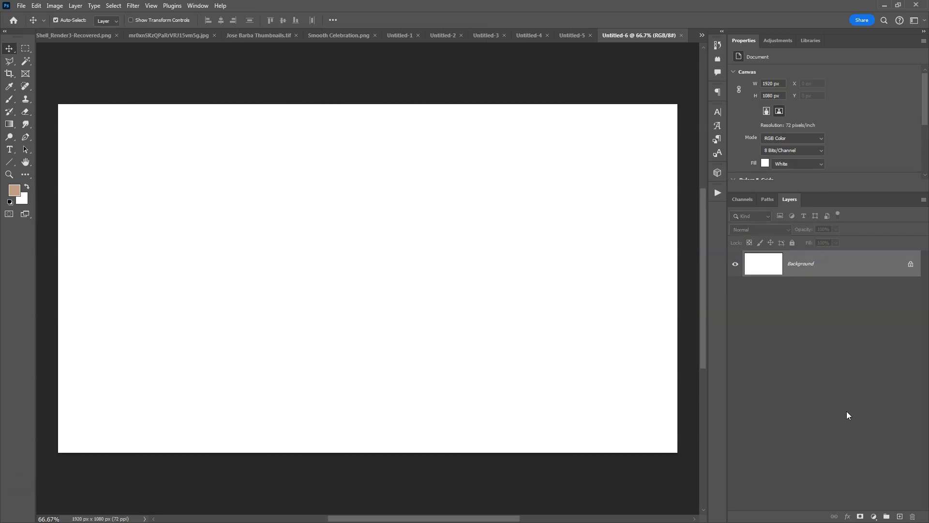
pyautogui.hotkey('ctrl', 'v')
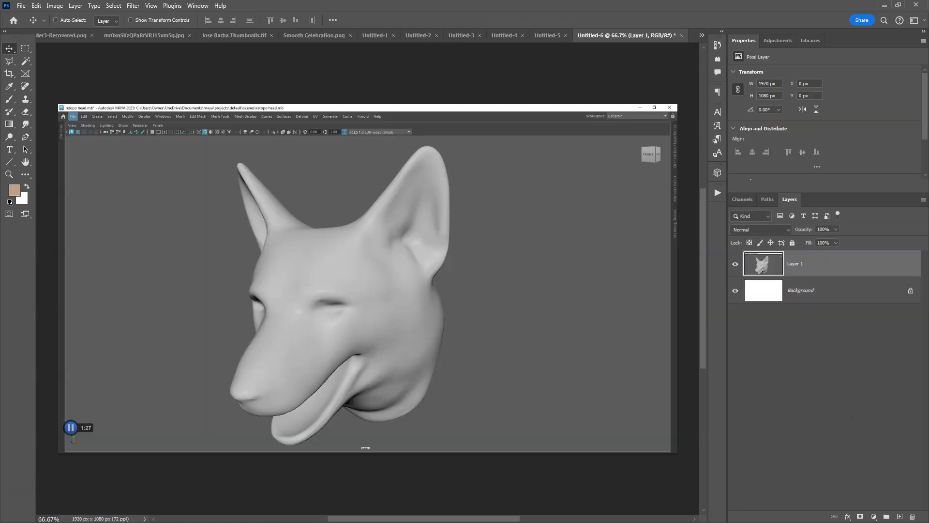
# Back in Maya, turn on Wireframe on Shaded for the dog head mesh.
pyautogui.click(883, 7)
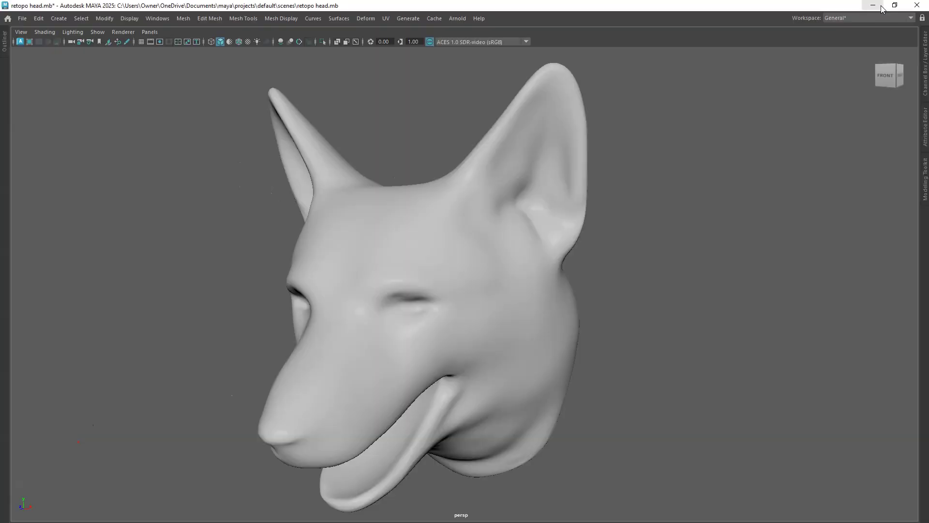
pyautogui.click(380, 250)
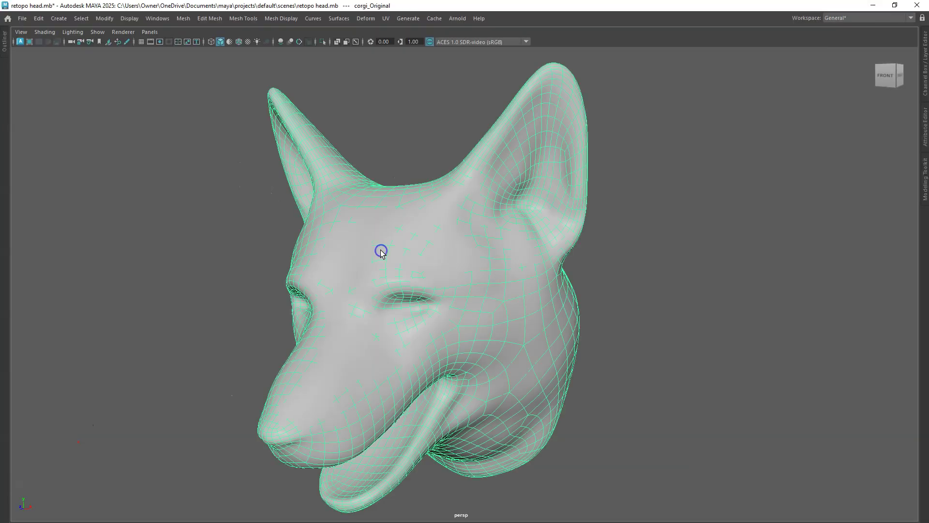
pyautogui.click(239, 42)
pyautogui.click(220, 106)
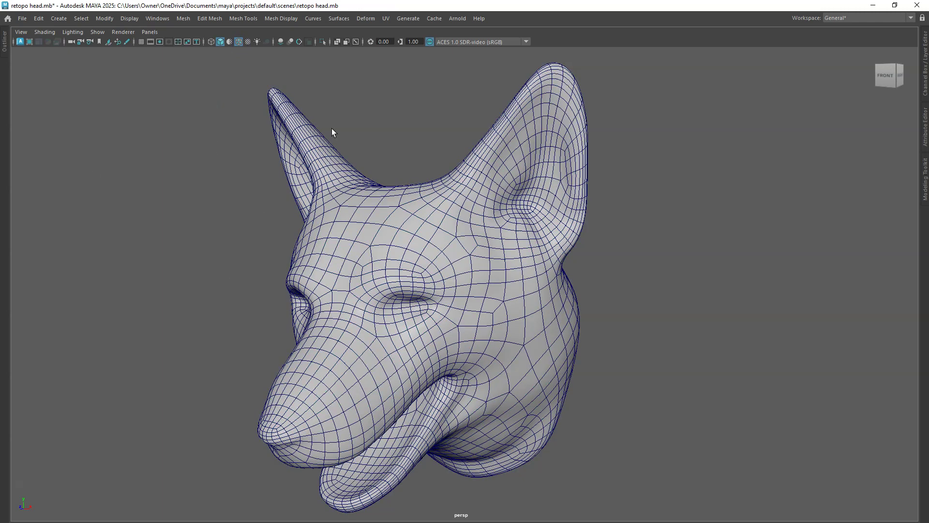
# Set the head's wireframe colour to RGB black, deselect it and capture the window.
pyautogui.click(377, 259)
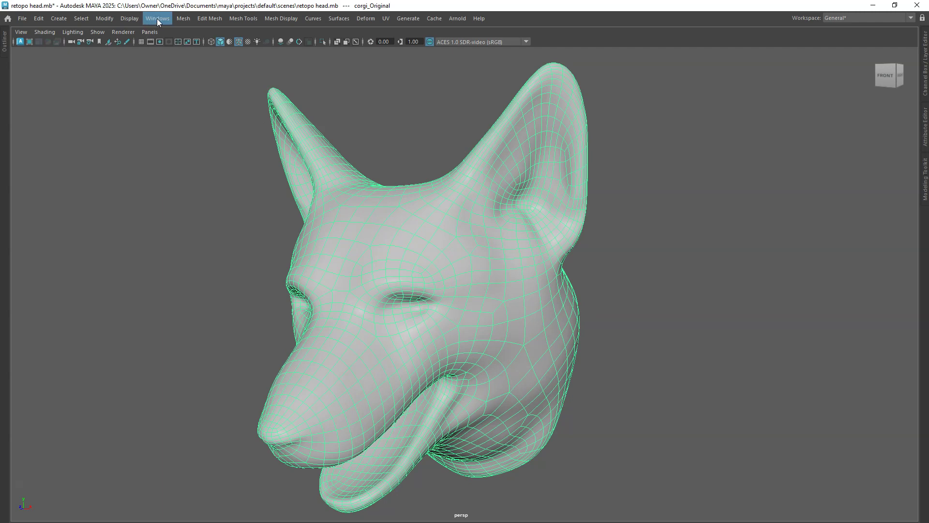
pyautogui.click(124, 19)
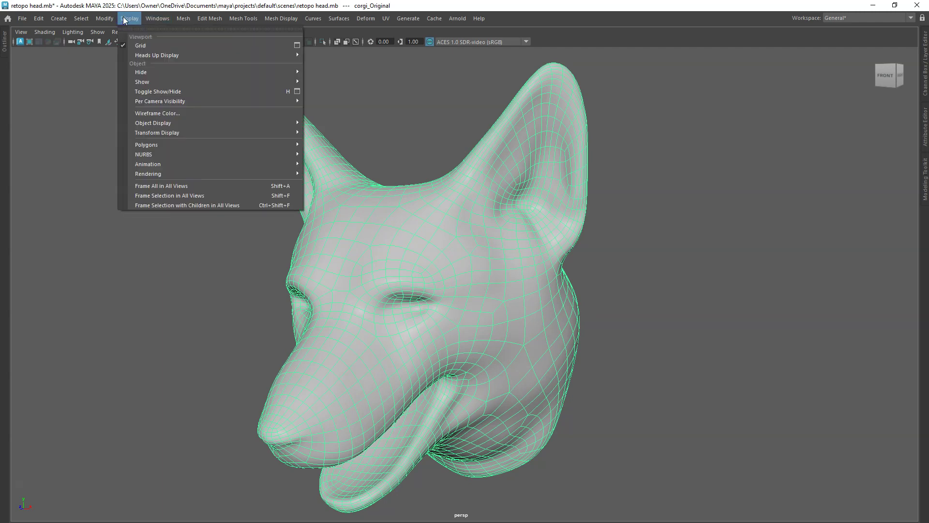
pyautogui.click(170, 113)
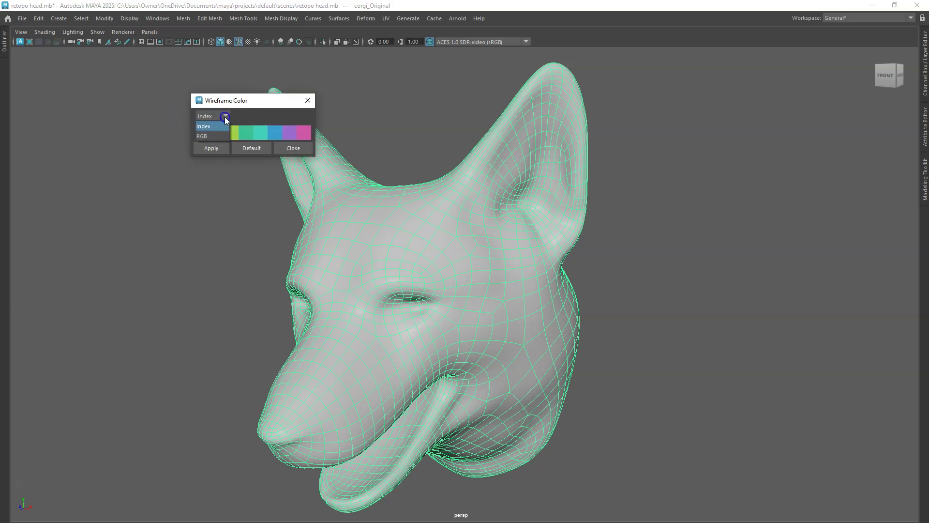
pyautogui.click(206, 136)
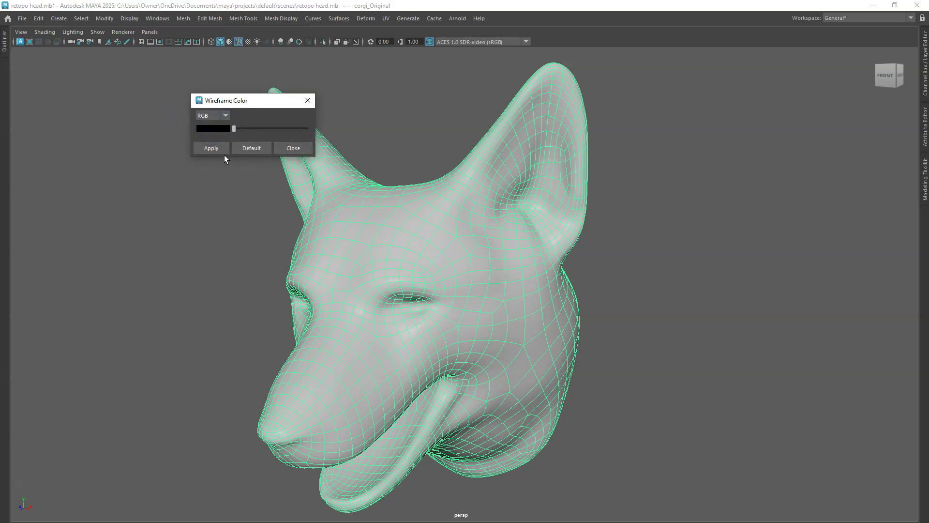
pyautogui.click(213, 150)
pyautogui.click(308, 100)
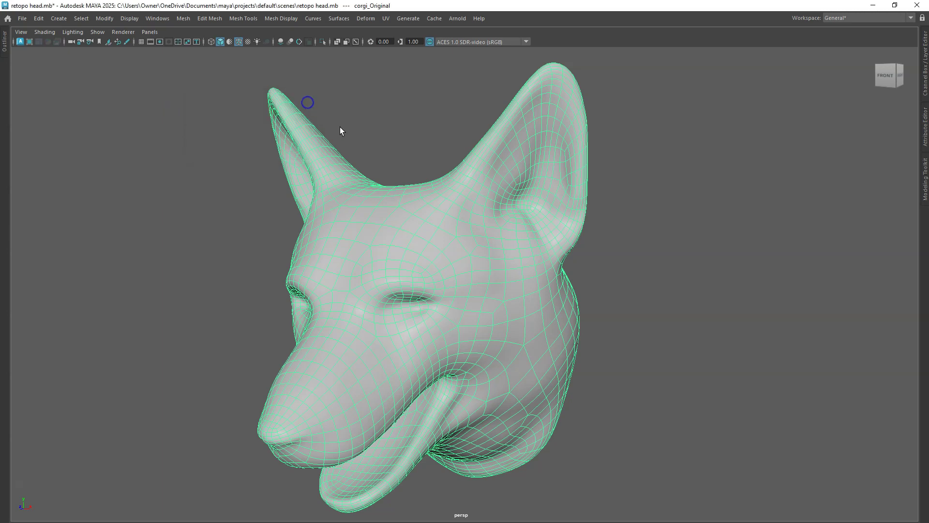
pyautogui.click(651, 260)
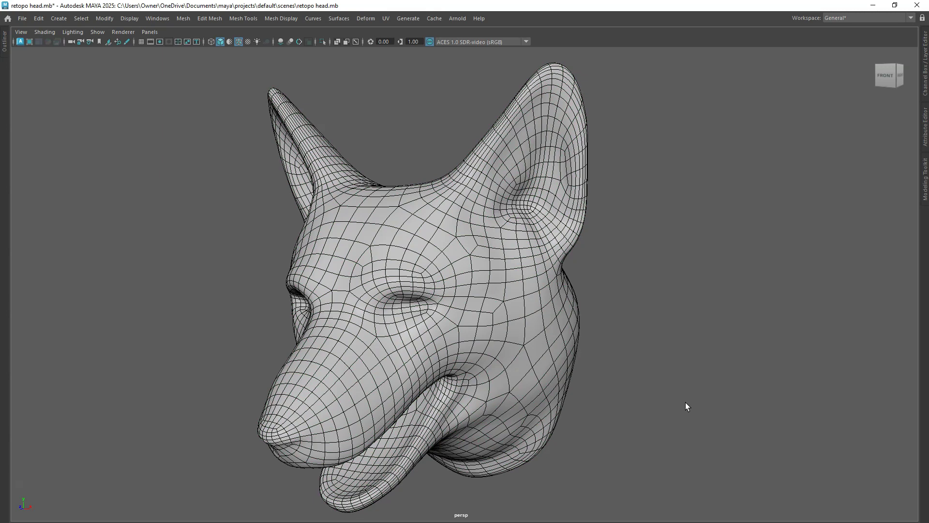
pyautogui.press('alt')
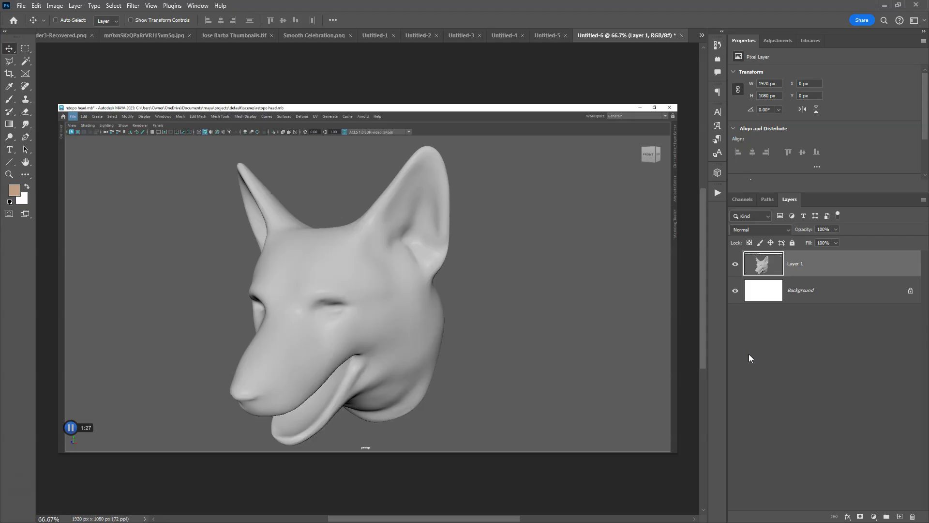
# Paste the black-wireframe capture as Layer 2, then return to Maya.
pyautogui.hotkey('ctrl', 'v')
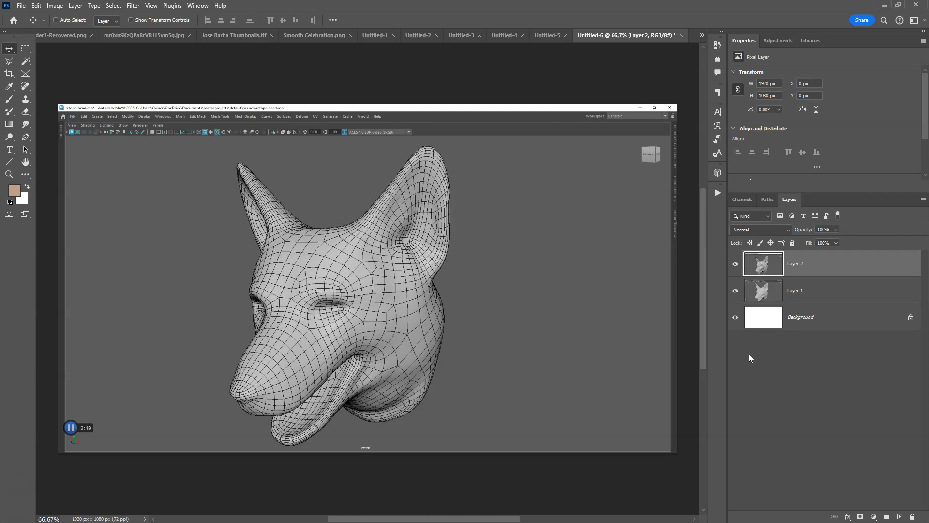
pyautogui.hotkey('alt', 'Tab')
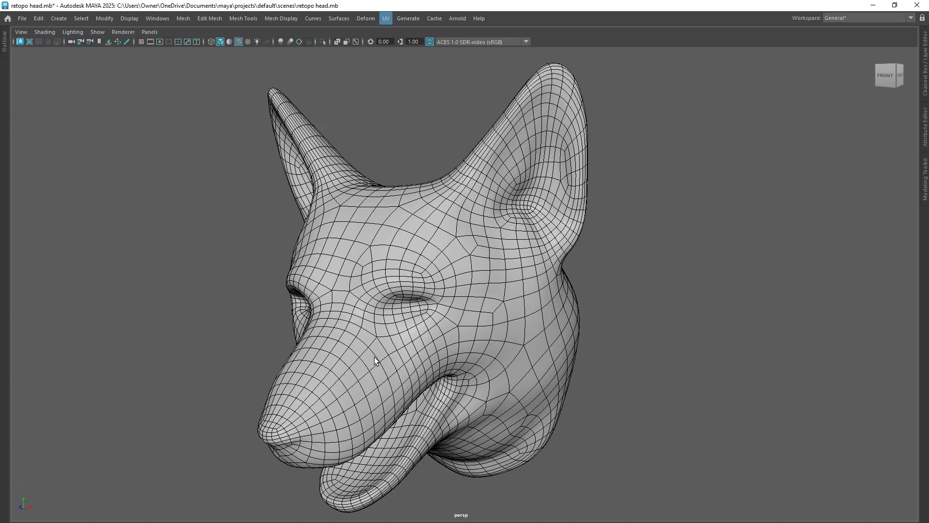
# Orbit to a side view of the head and paste its wireframe capture into Layer 3.
pyautogui.moveTo(374, 360); pyautogui.dragTo(554, 371)
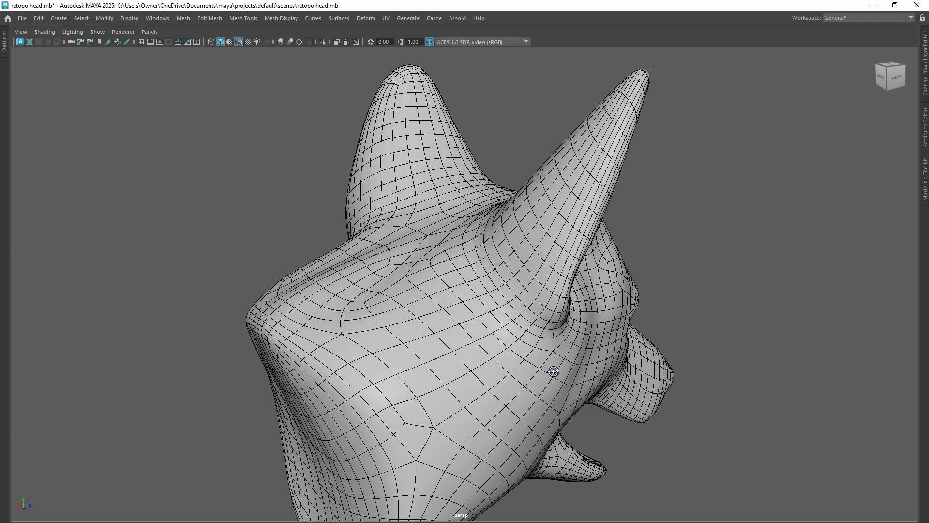
pyautogui.scroll(-3, 541, 359)
pyautogui.moveTo(487, 348); pyautogui.dragTo(422, 346)
pyautogui.scroll(2, 420, 340)
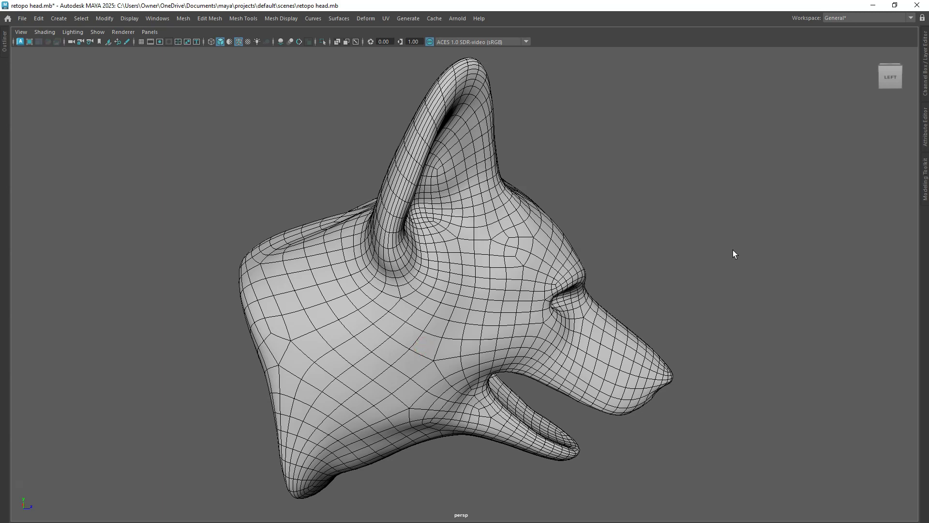
pyautogui.press('alt')
pyautogui.hotkey('alt', 'Tab')
pyautogui.hotkey('ctrl', 'shift', 'alt', 'n')
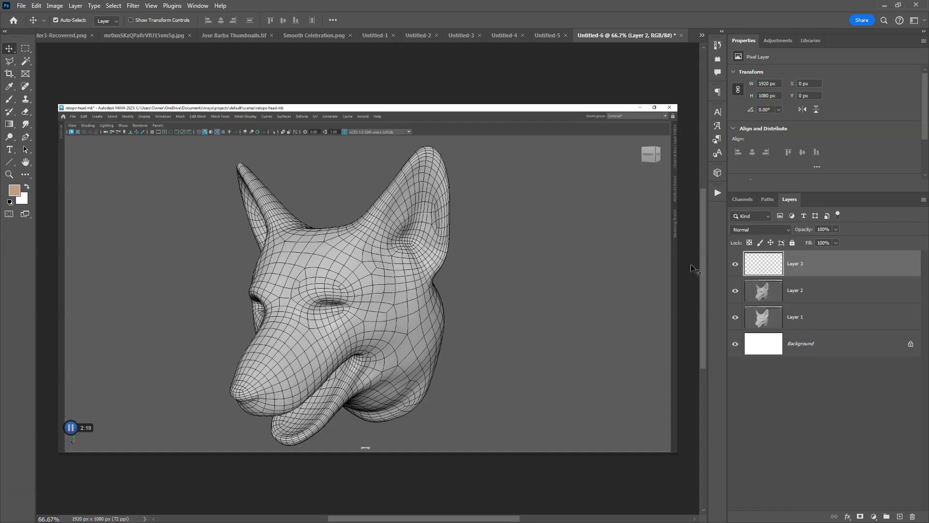
pyautogui.hotkey('ctrl', 'v')
pyautogui.hotkey('alt', 'Tab')
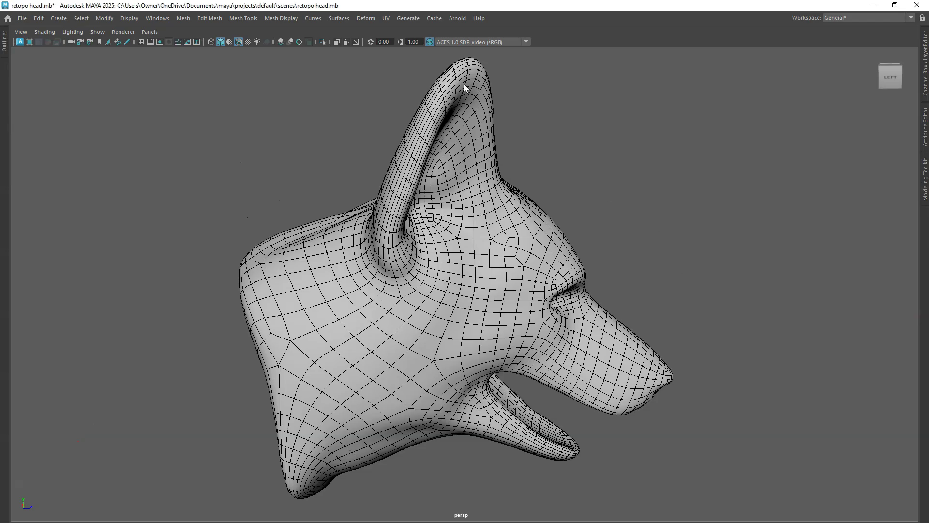
# Turn off the wireframe and paste the smooth side view as Layer 4.
pyautogui.click(240, 43)
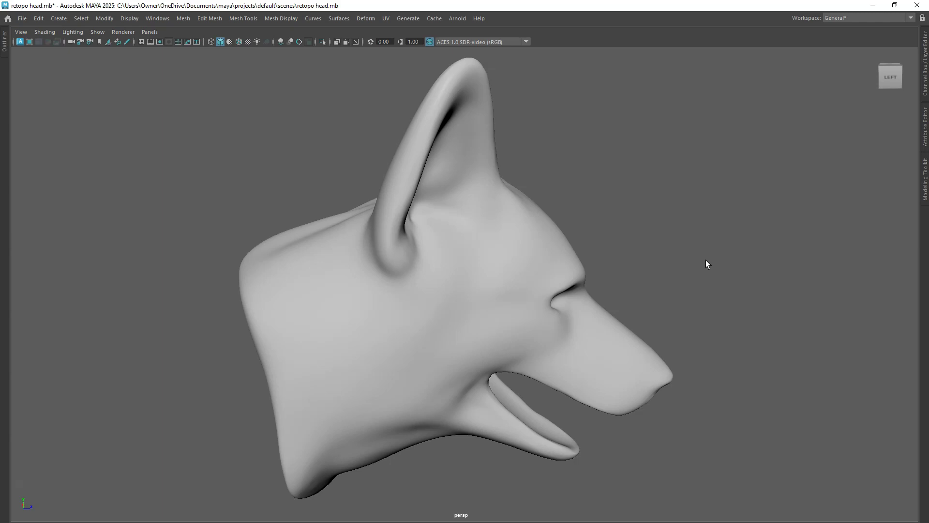
pyautogui.hotkey('alt', 'Tab')
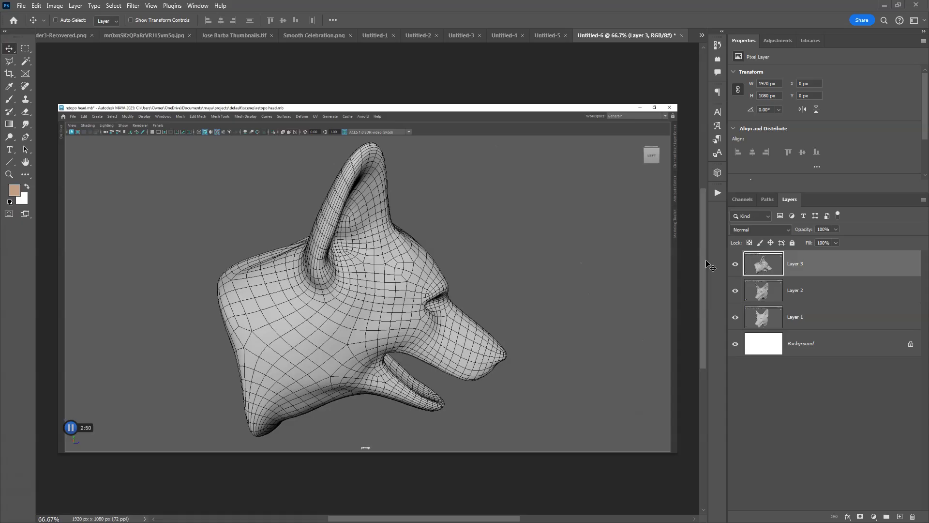
pyautogui.hotkey('ctrl', 'v')
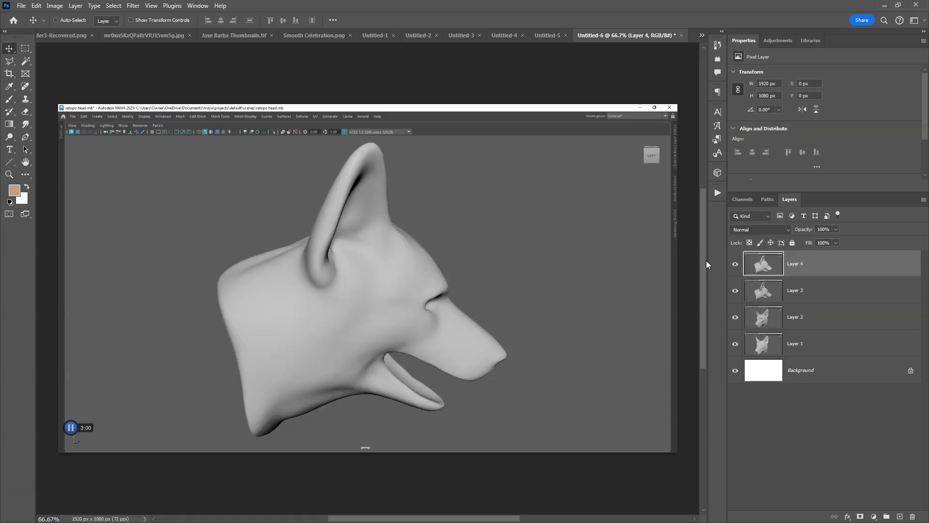
pyautogui.hotkey('alt', 'Tab')
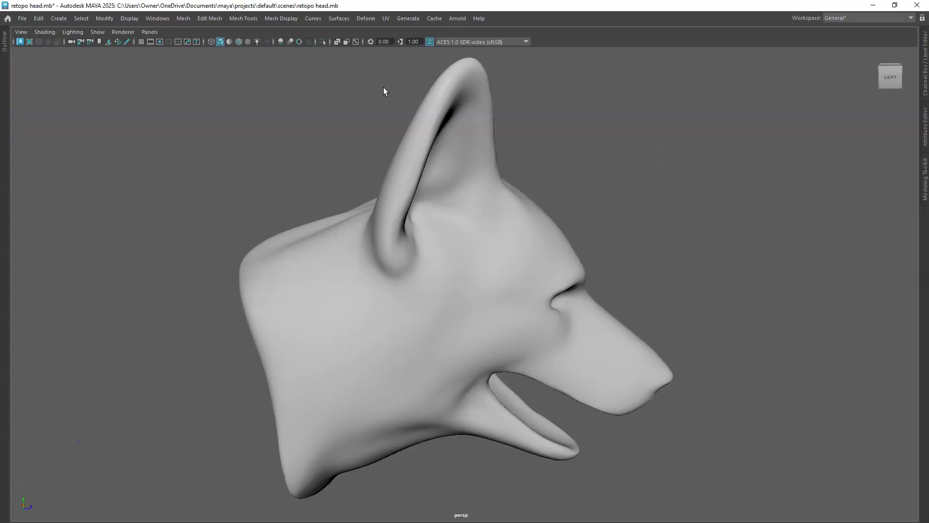
# Turn the wireframe on, tumble to a rear angle and paste it as Layer 5.
pyautogui.click(239, 42)
pyautogui.moveTo(494, 284)
pyautogui.mouseDown()
pyautogui.moveTo(468, 290)
pyautogui.moveTo(494, 284)
pyautogui.moveTo(465, 317)
pyautogui.moveTo(490, 325)
pyautogui.mouseUp()
pyautogui.click(481, 300)
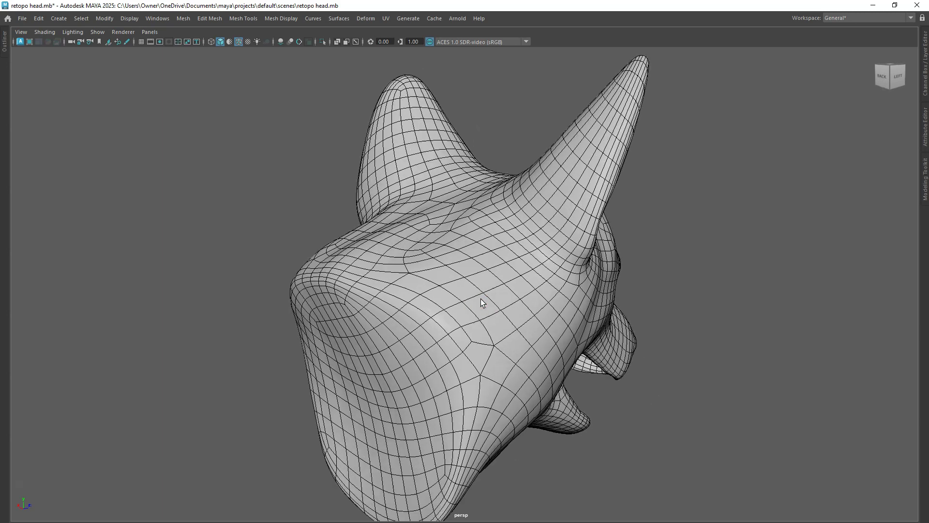
pyautogui.moveTo(475, 332); pyautogui.dragTo(461, 310)
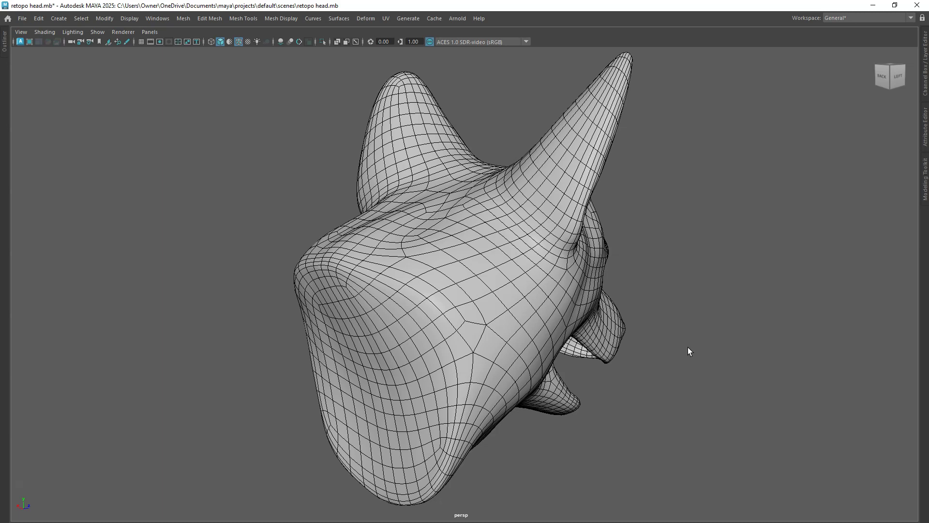
pyautogui.hotkey('alt', 'Tab')
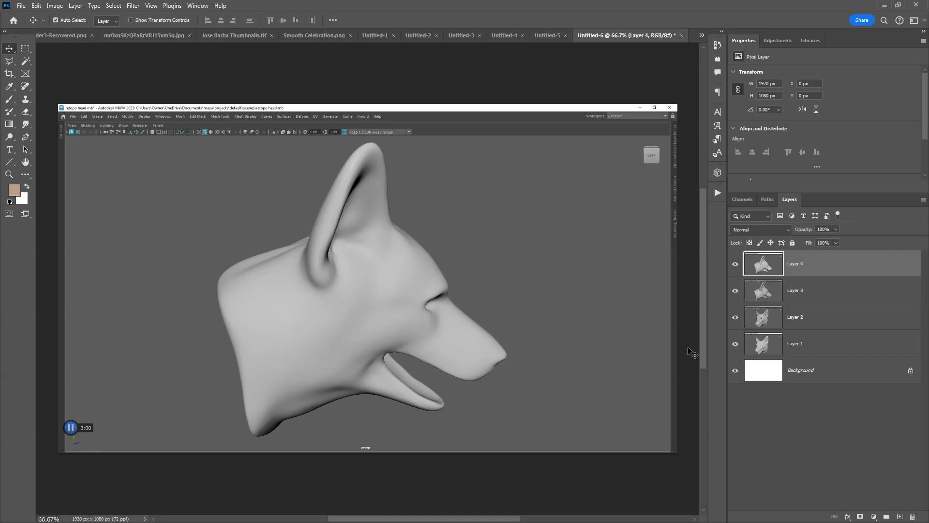
pyautogui.hotkey('ctrl', 'v')
pyautogui.hotkey('alt', 'Tab')
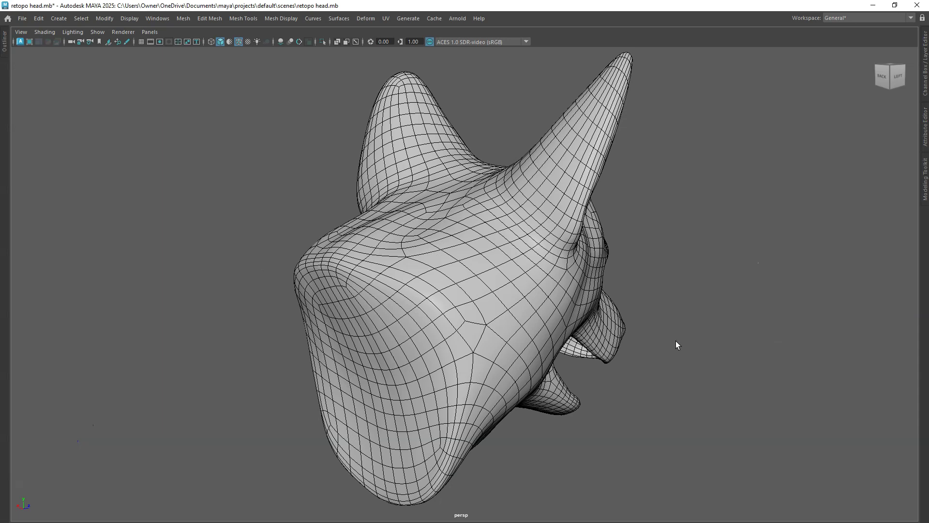
# Hide the wireframe and paste the smooth rear-angle view as Layer 6.
pyautogui.click(240, 42)
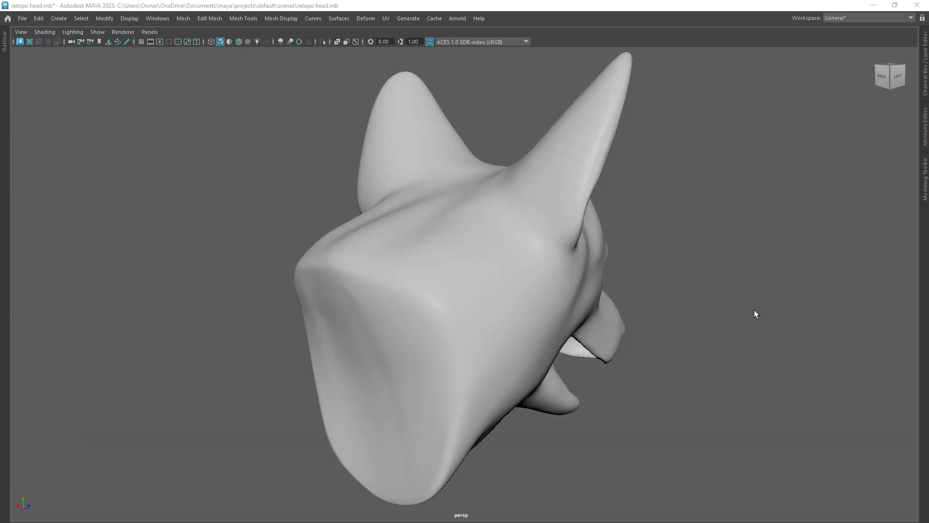
pyautogui.hotkey('alt', 'Tab')
pyautogui.hotkey('ctrl', 'v')
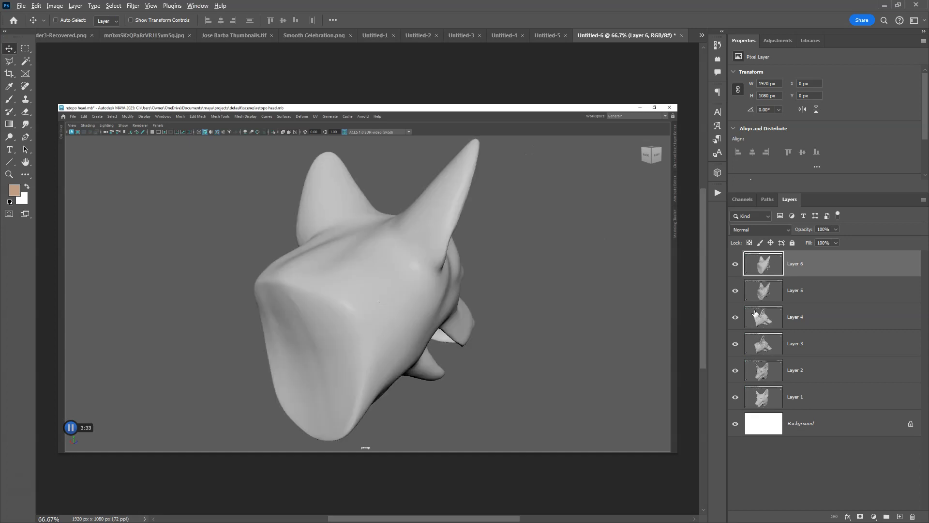
pyautogui.hotkey('alt', 'Tab')
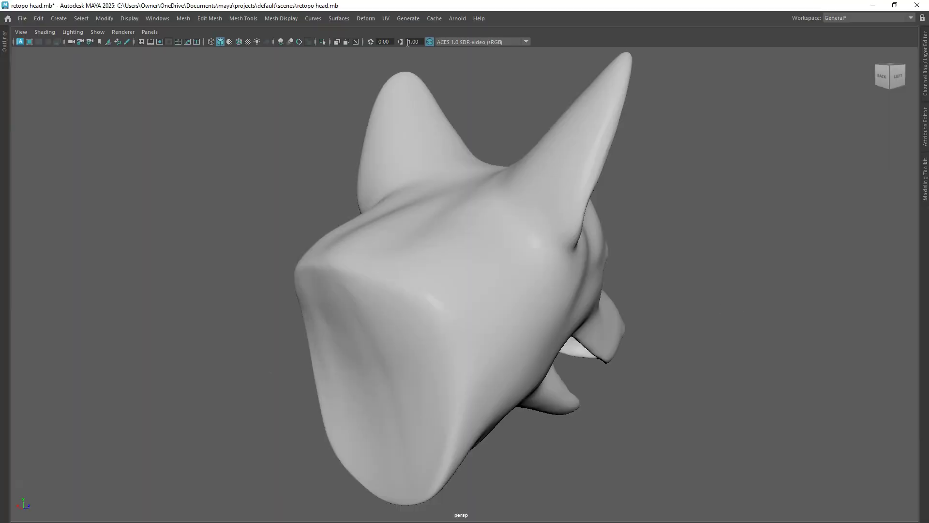
# With wireframe on, snap to TOP, orbit to front-top and paste as Layer 7.
pyautogui.click(239, 42)
pyautogui.keyDown('alt'); pyautogui.moveTo(330, 321); pyautogui.dragTo(552, 373); pyautogui.keyUp('alt')
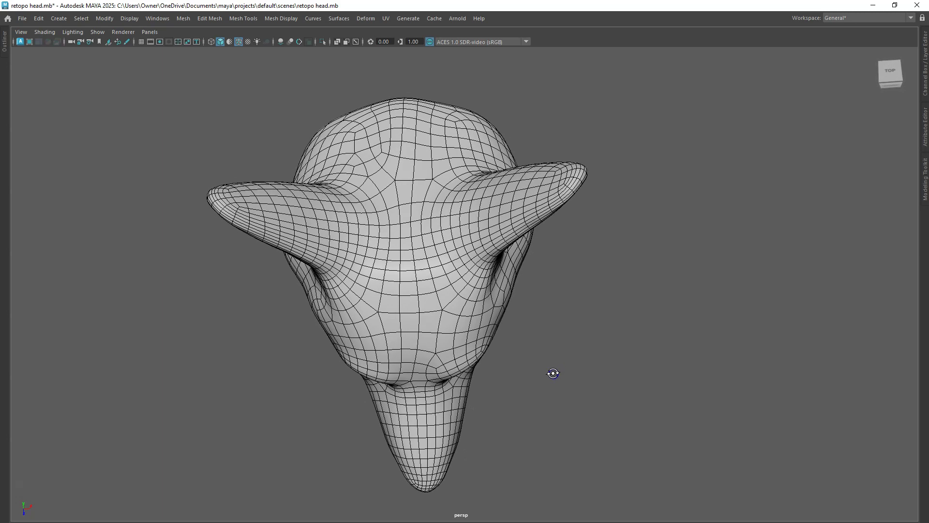
pyautogui.click(890, 72)
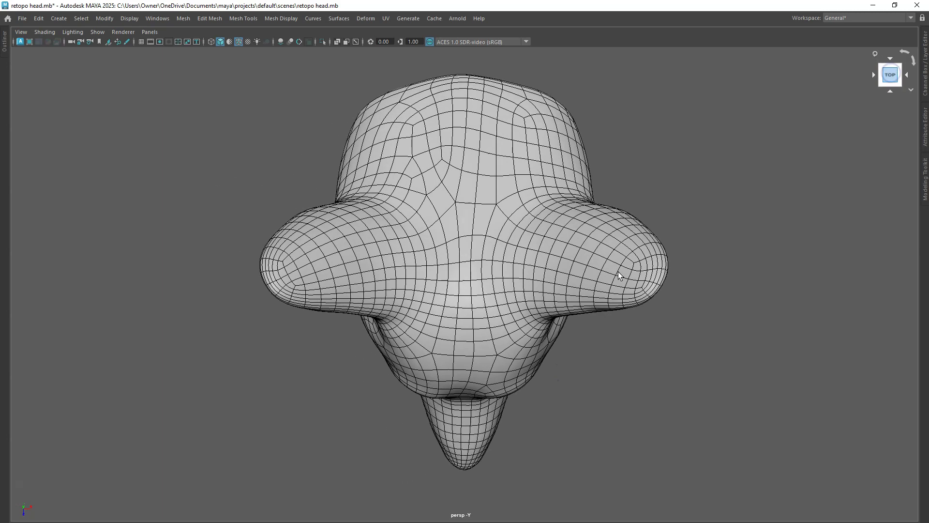
pyautogui.keyDown('alt'); pyautogui.moveTo(472, 337); pyautogui.dragTo(502, 268); pyautogui.keyUp('alt')
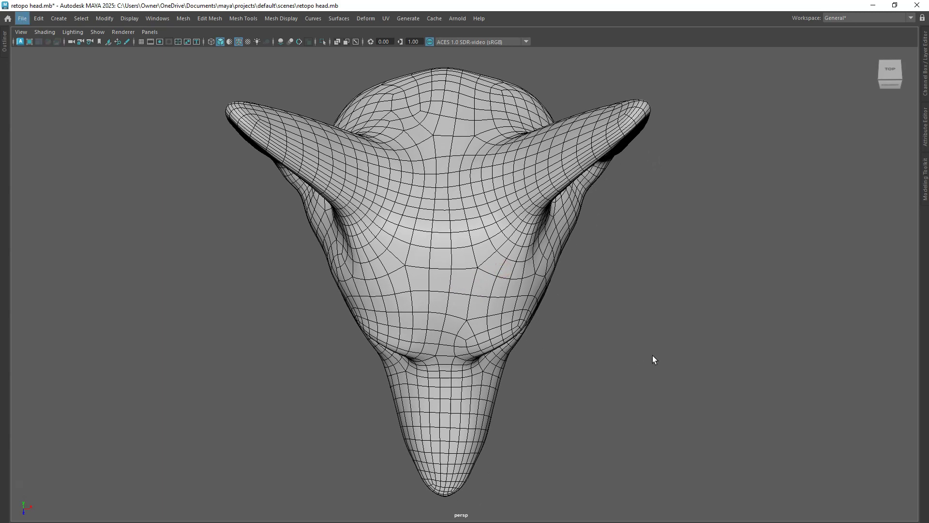
pyautogui.hotkey('alt', 'Tab')
pyautogui.hotkey('ctrl', 'v')
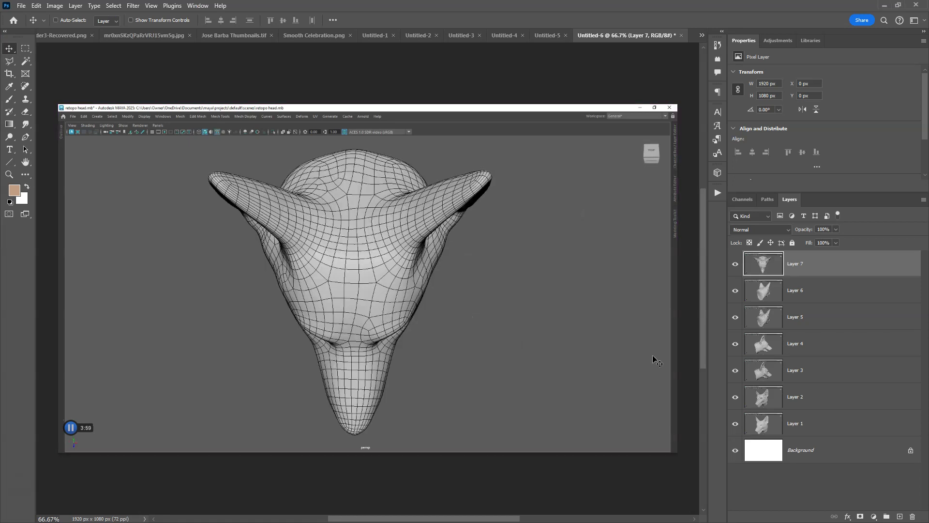
pyautogui.hotkey('alt', 'Tab')
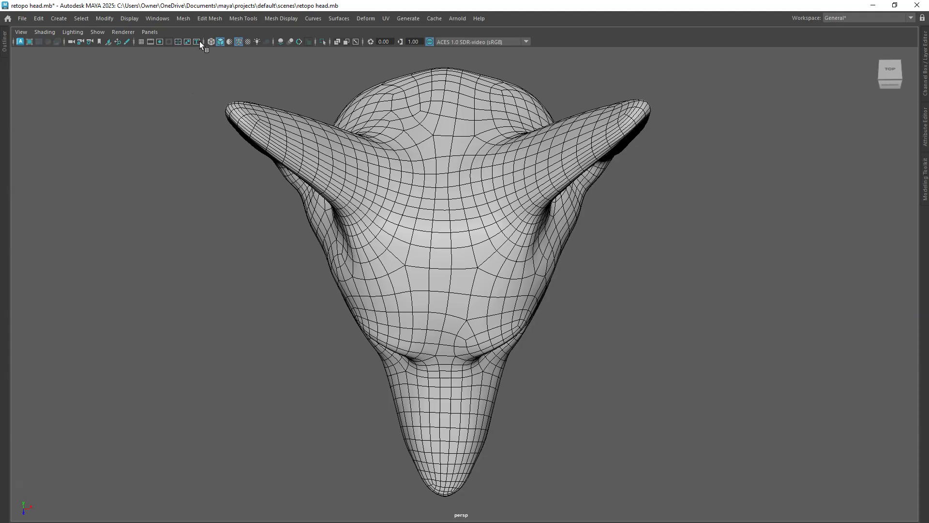
# Hide the wireframe and paste the smooth front-top view as Layer 8.
pyautogui.click(242, 42)
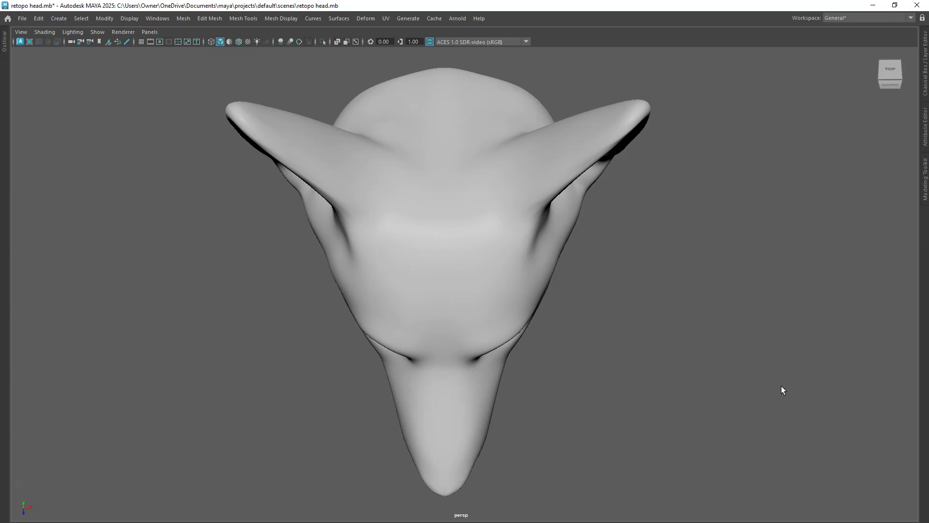
pyautogui.hotkey('alt', 'Tab')
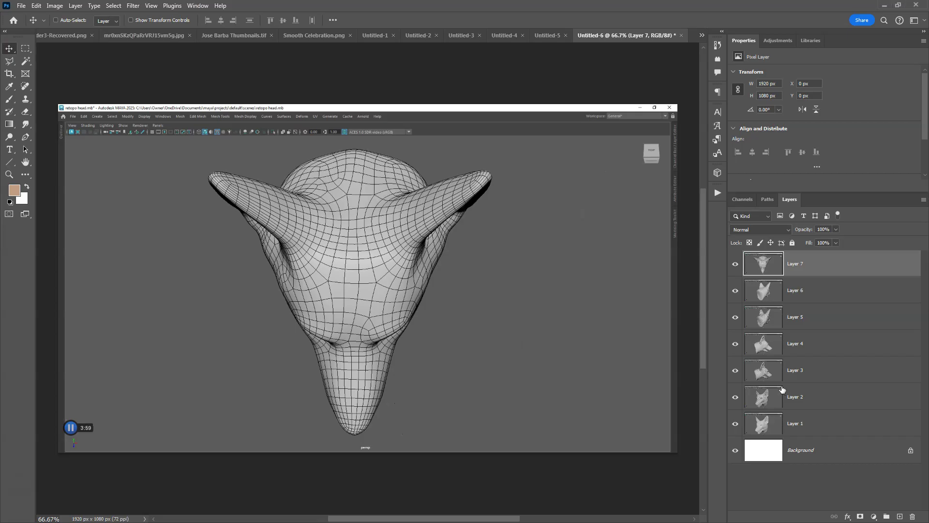
pyautogui.hotkey('ctrl', 'v')
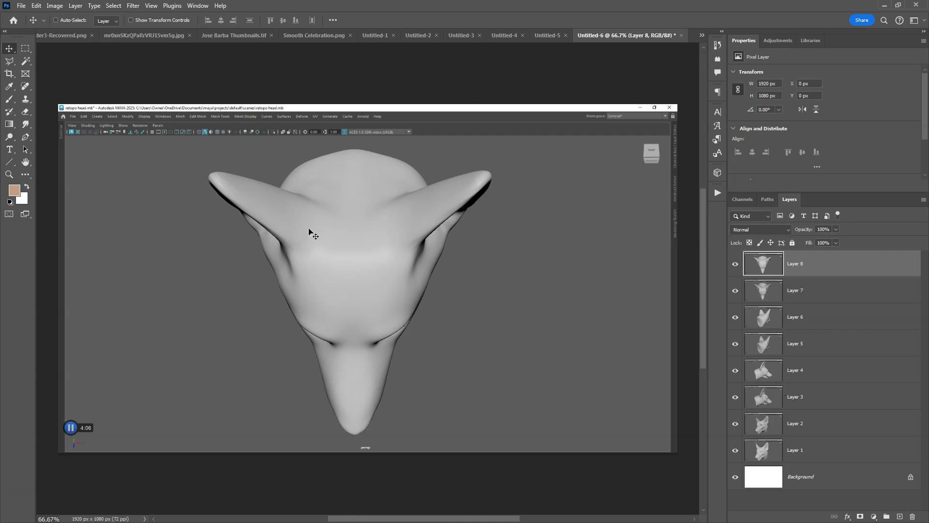
# Hide all screenshot layers except Layer 1 and make it active.
pyautogui.moveTo(739, 265); pyautogui.dragTo(738, 455)
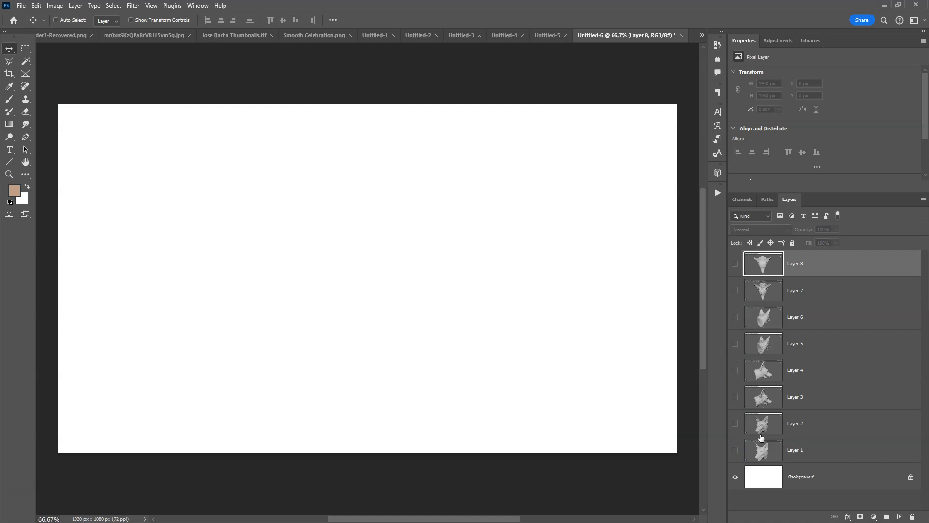
pyautogui.click(735, 450)
pyautogui.click(796, 450)
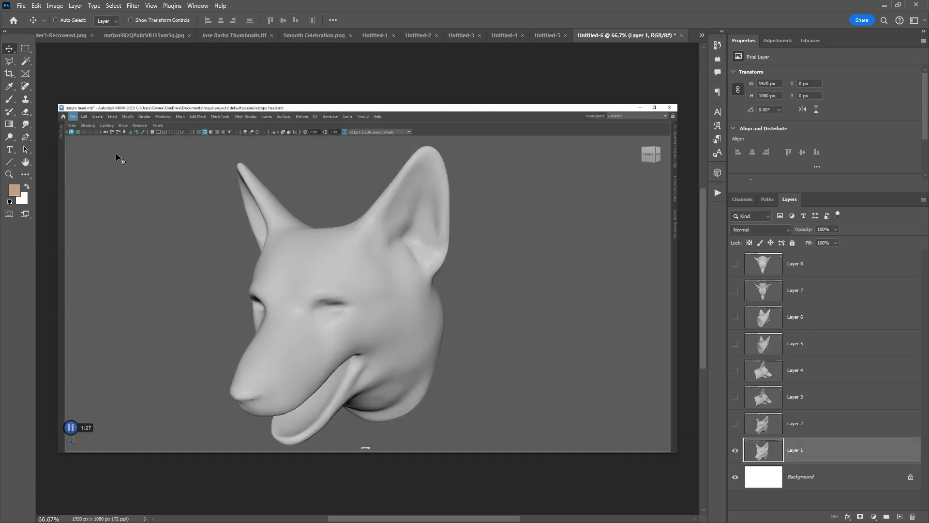
# Sample the viewport grey with the eyedropper and fill the Background layer with it.
pyautogui.click(10, 87)
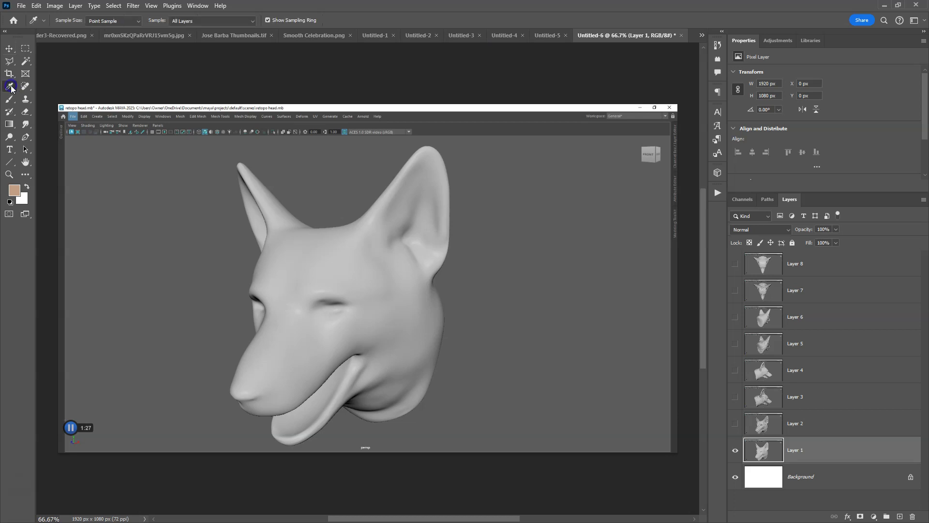
pyautogui.click(570, 228)
pyautogui.click(9, 49)
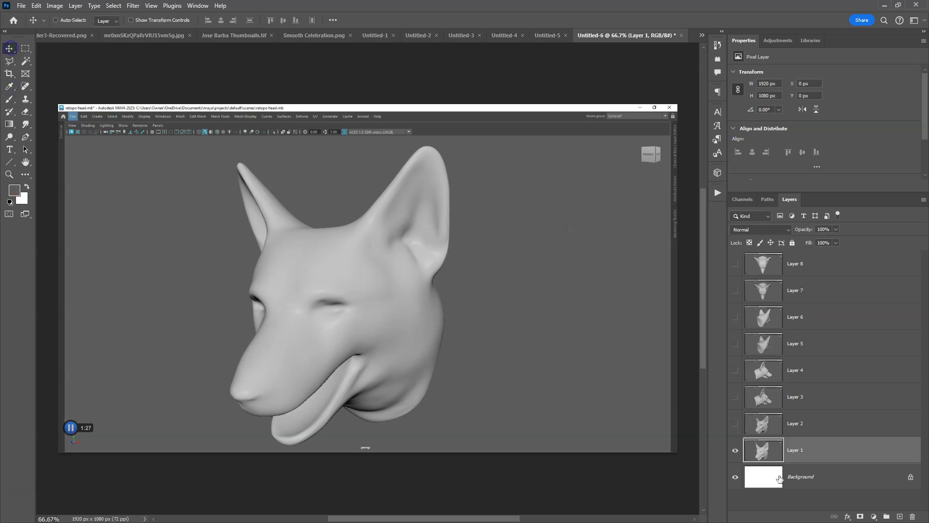
pyautogui.click(811, 479)
pyautogui.hotkey('alt', 'BackSpace')
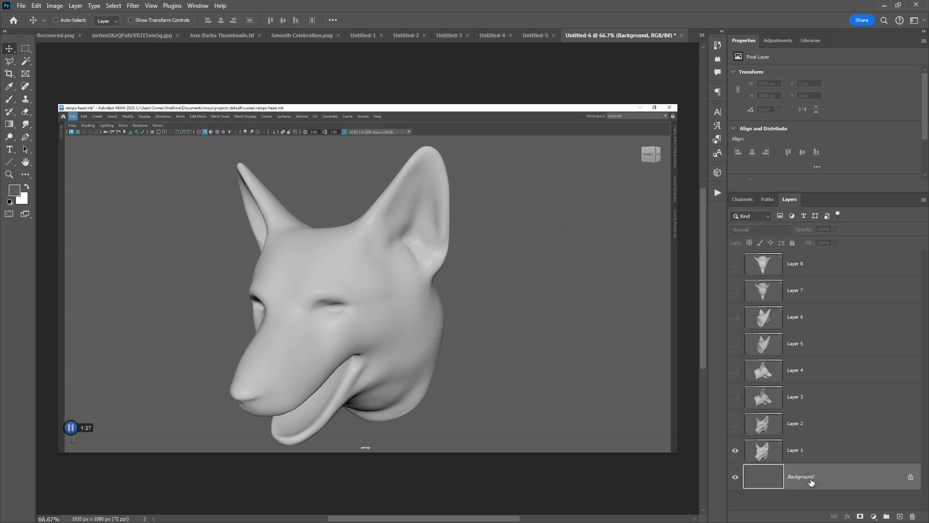
# Mask Layer 1 to a rectangle around the dog head, trimming the strip below the jaw.
pyautogui.click(25, 48)
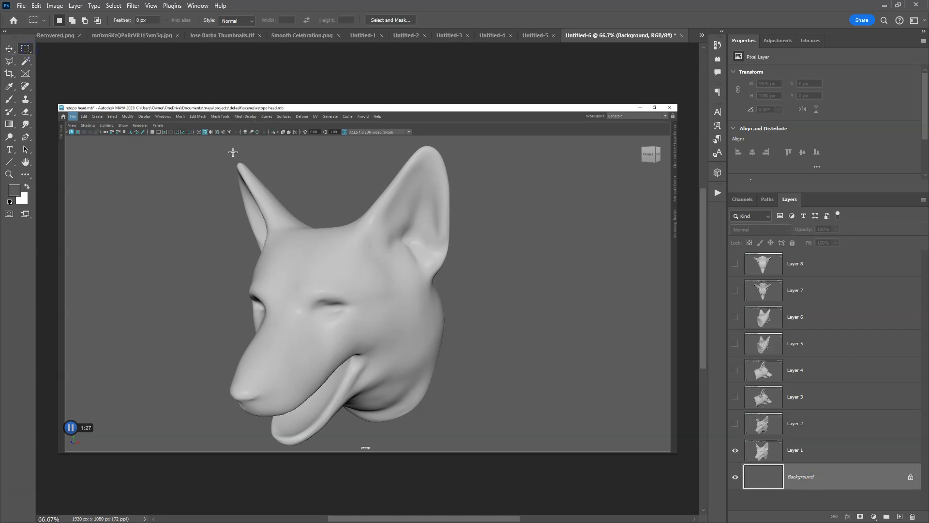
pyautogui.moveTo(218, 139); pyautogui.dragTo(463, 448)
pyautogui.click(767, 454)
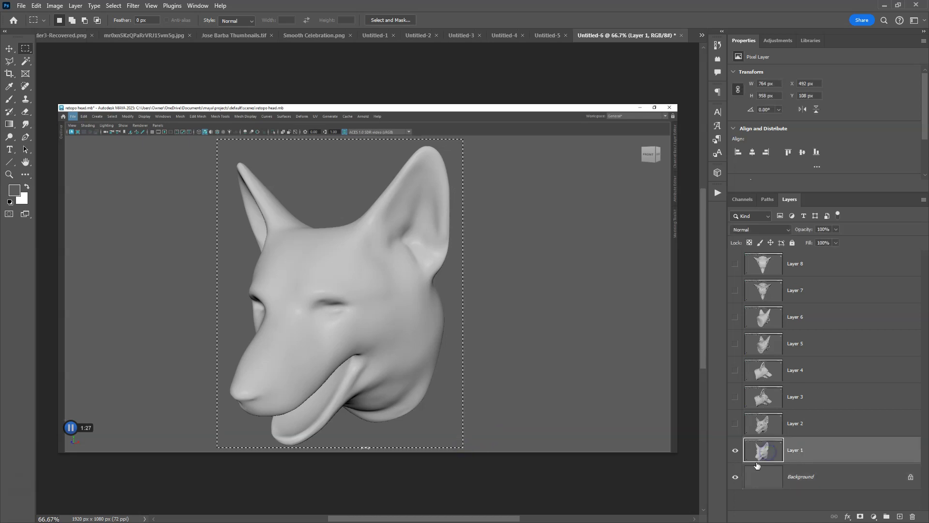
pyautogui.click(861, 517)
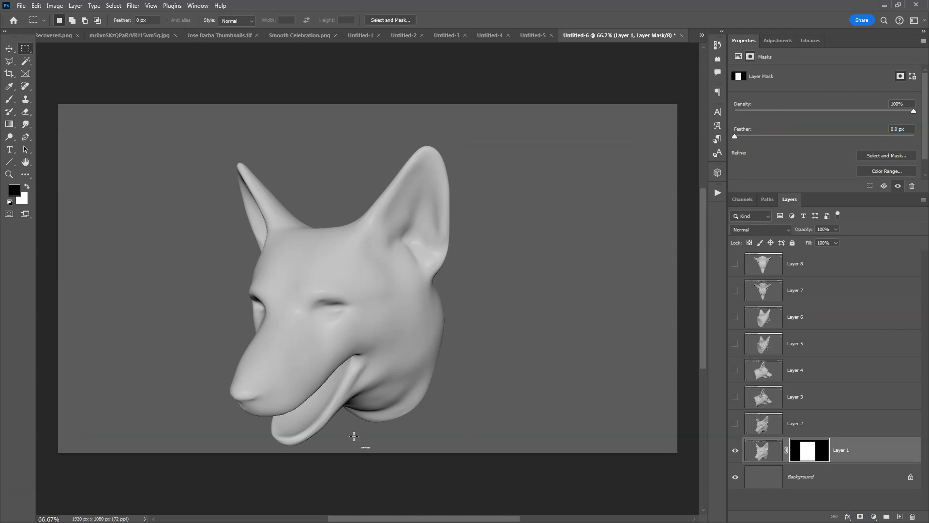
pyautogui.moveTo(356, 439); pyautogui.dragTo(386, 463)
pyautogui.hotkey('ctrl', 'd')
# Give Layer 2 the same mask by loading Layer 1's mask as a selection.
pyautogui.click(734, 424)
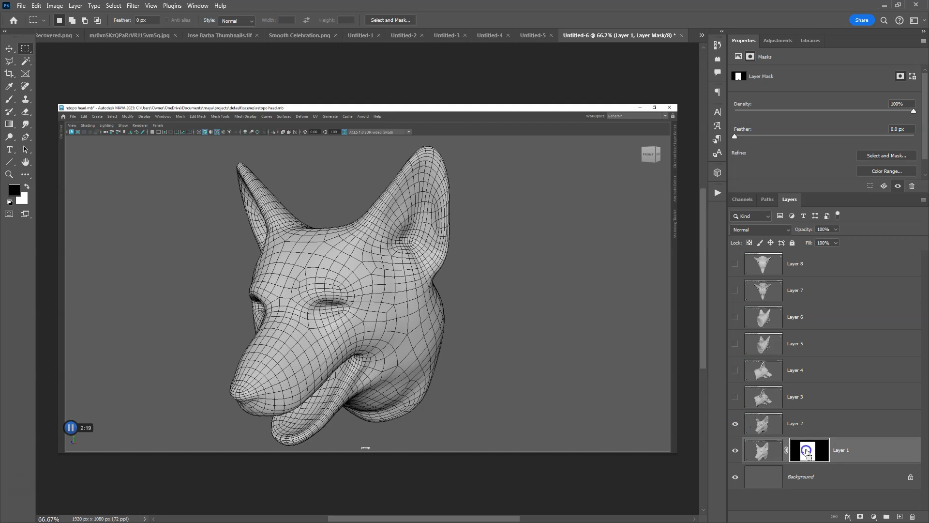
pyautogui.keyDown('ctrl'); pyautogui.click(807, 453); pyautogui.keyUp('ctrl')
pyautogui.click(793, 424)
pyautogui.click(860, 515)
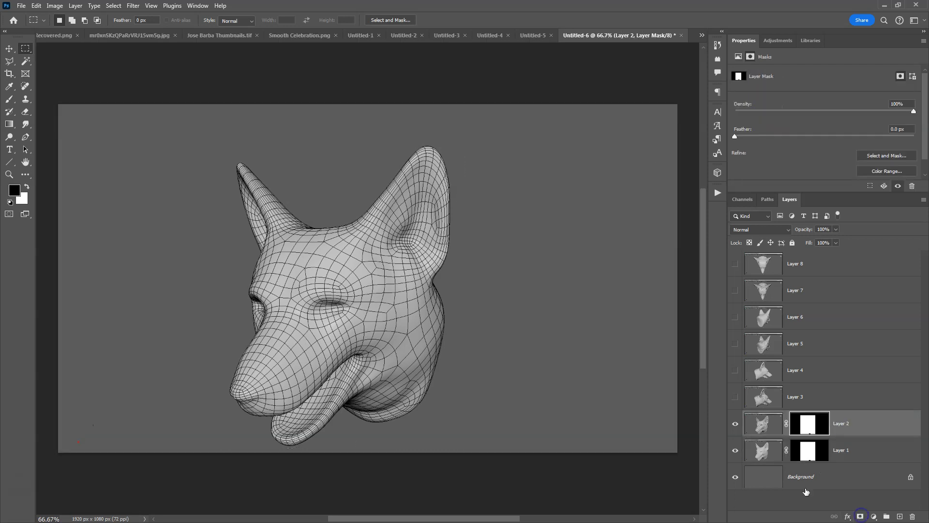
# Hide Layers 1–2 and mask Layer 3 to a rectangle around the side-view head.
pyautogui.click(736, 425)
pyautogui.click(736, 450)
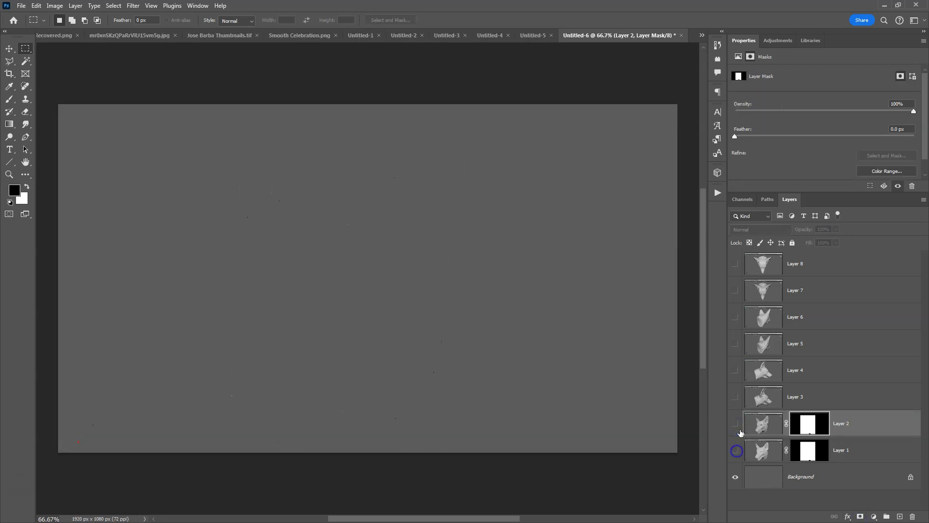
pyautogui.click(735, 398)
pyautogui.click(798, 402)
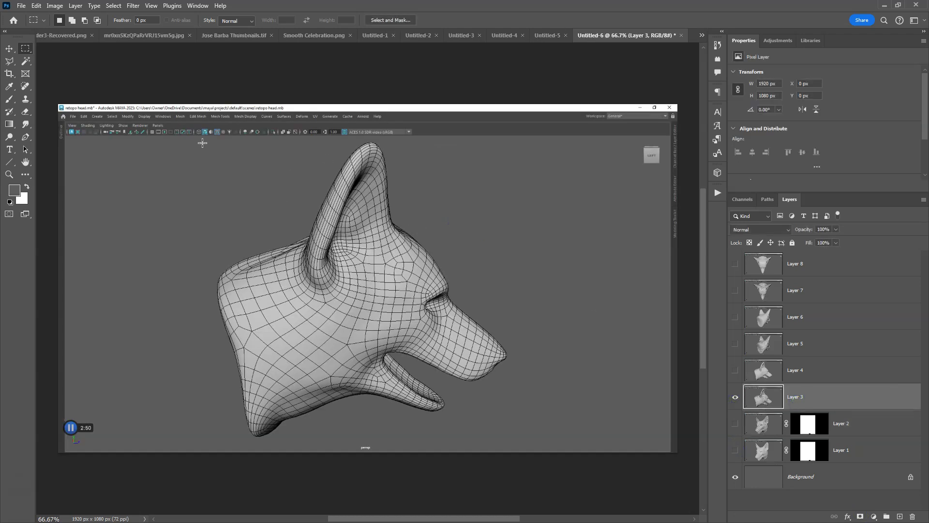
pyautogui.moveTo(203, 138); pyautogui.dragTo(514, 442)
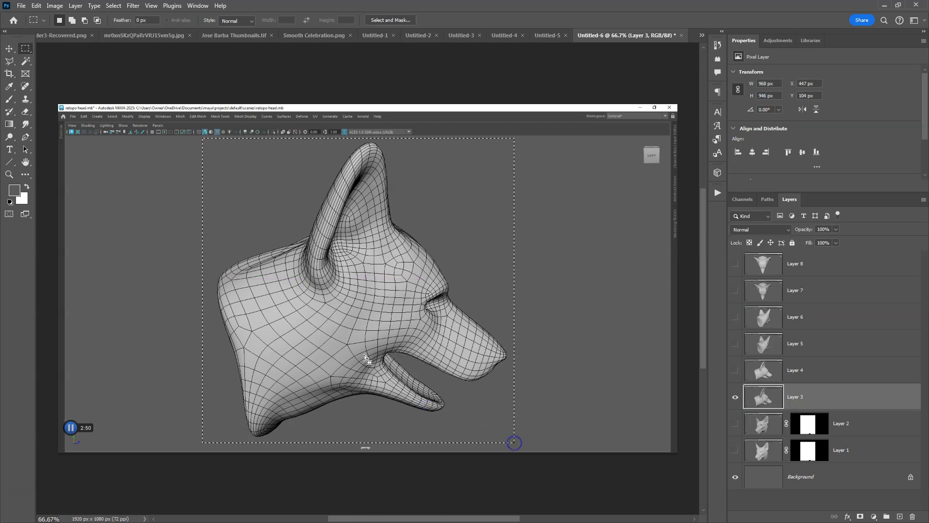
pyautogui.moveTo(167, 119); pyautogui.dragTo(211, 452)
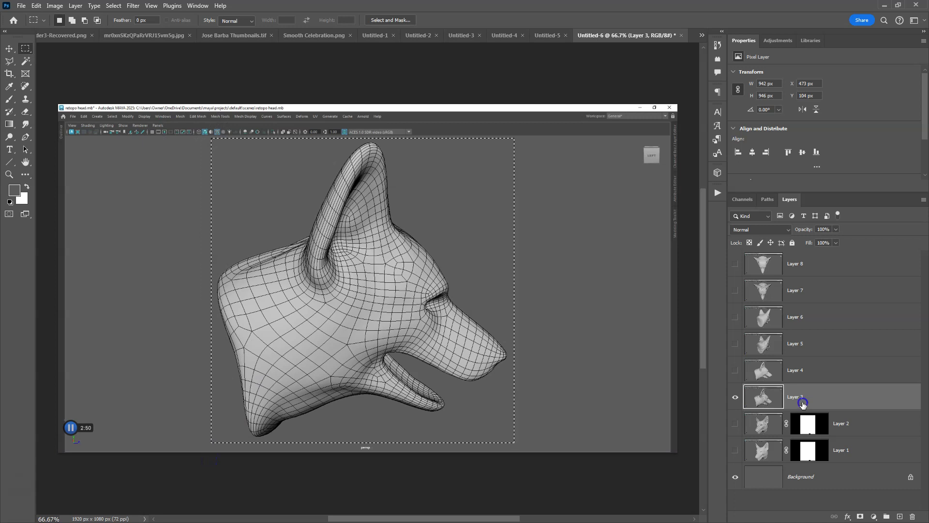
pyautogui.click(860, 516)
# Give Layer 4 the same mask using Layer 3's mask as a selection.
pyautogui.click(735, 370)
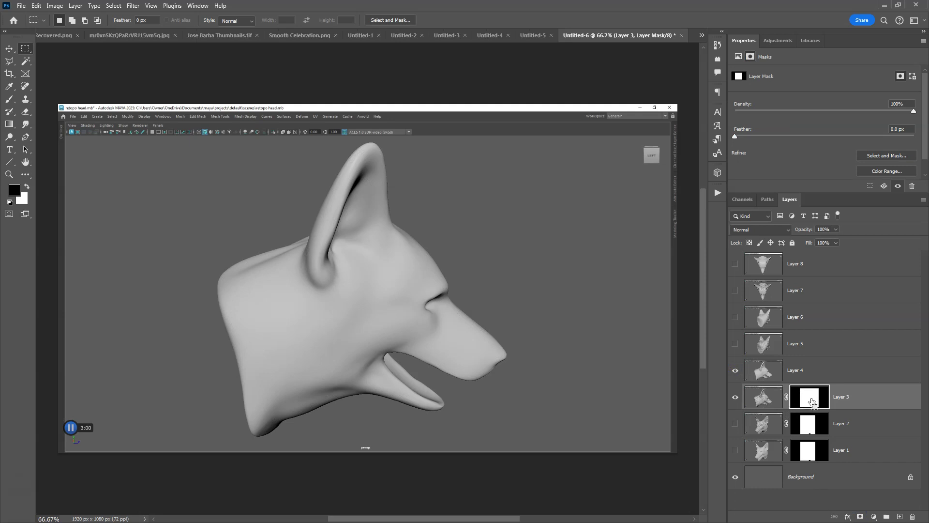
pyautogui.keyDown('ctrl'); pyautogui.click(811, 400); pyautogui.keyUp('ctrl')
pyautogui.click(796, 369)
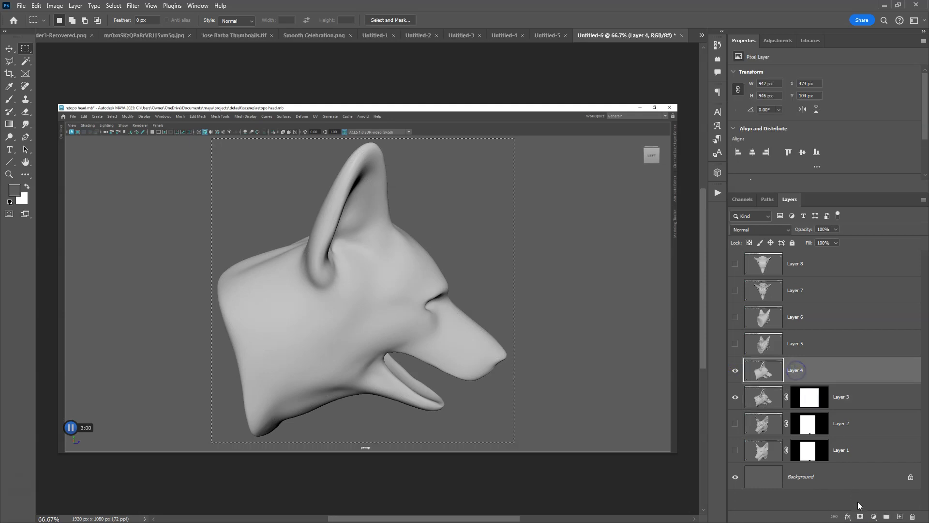
pyautogui.click(857, 517)
# Hide Layers 3–4, show and select Layer 5, and marquee around its head.
pyautogui.click(734, 370)
pyautogui.click(735, 396)
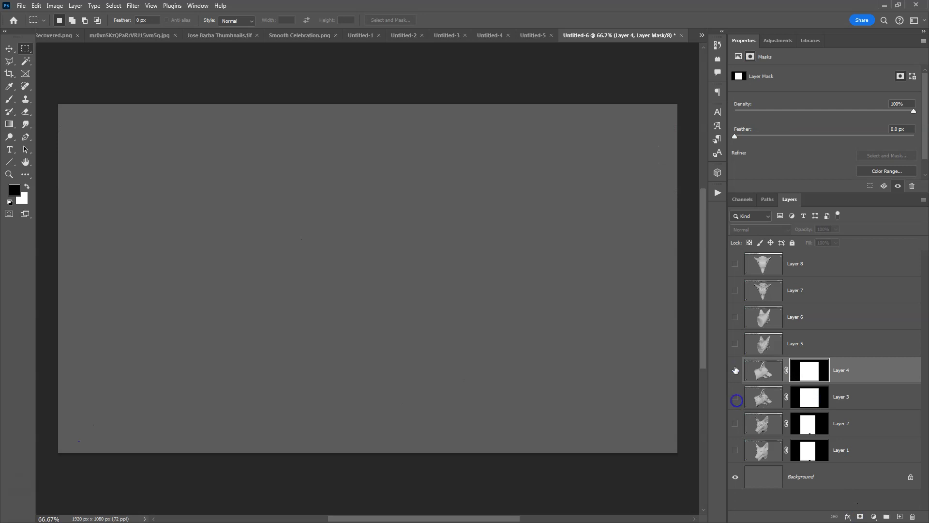
pyautogui.click(734, 343)
pyautogui.click(797, 343)
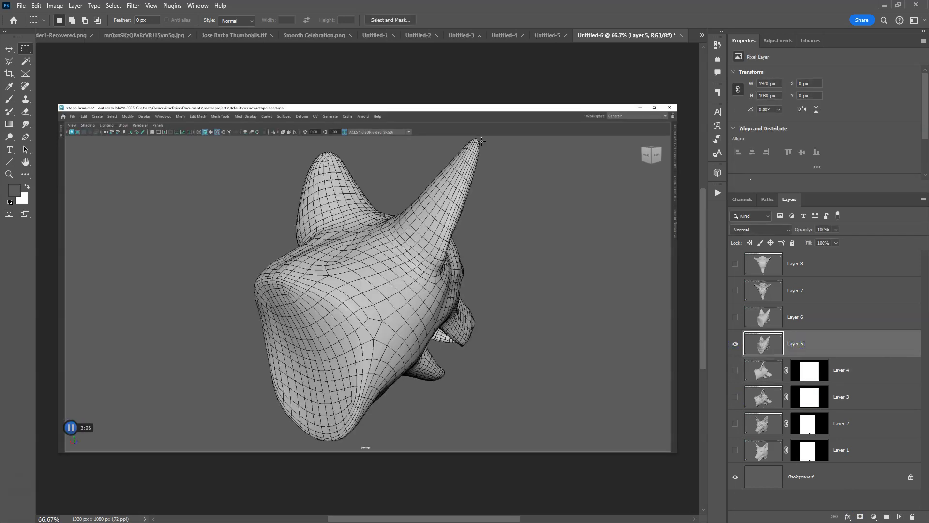
pyautogui.moveTo(489, 138); pyautogui.dragTo(247, 444)
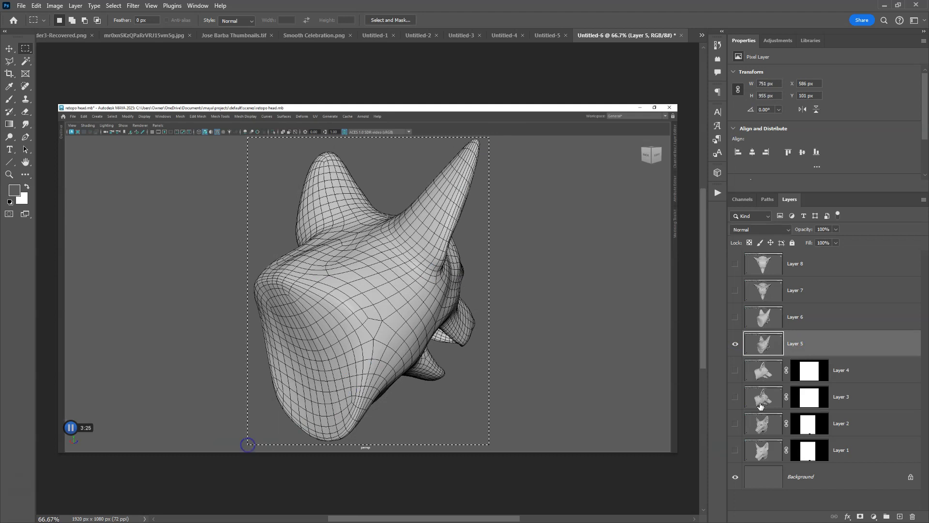
# Mask Layer 5 to the outlined head, then give Layer 6 the same head mask.
pyautogui.click(860, 515)
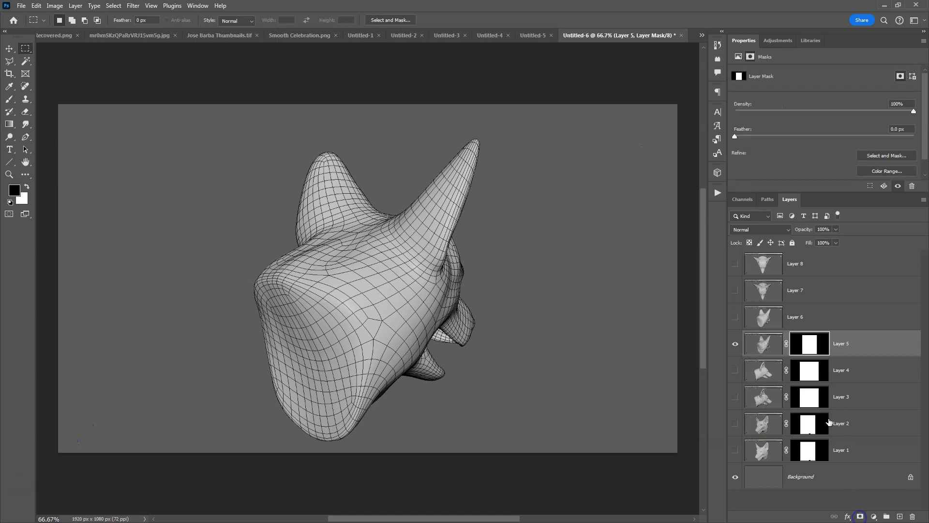
pyautogui.click(734, 317)
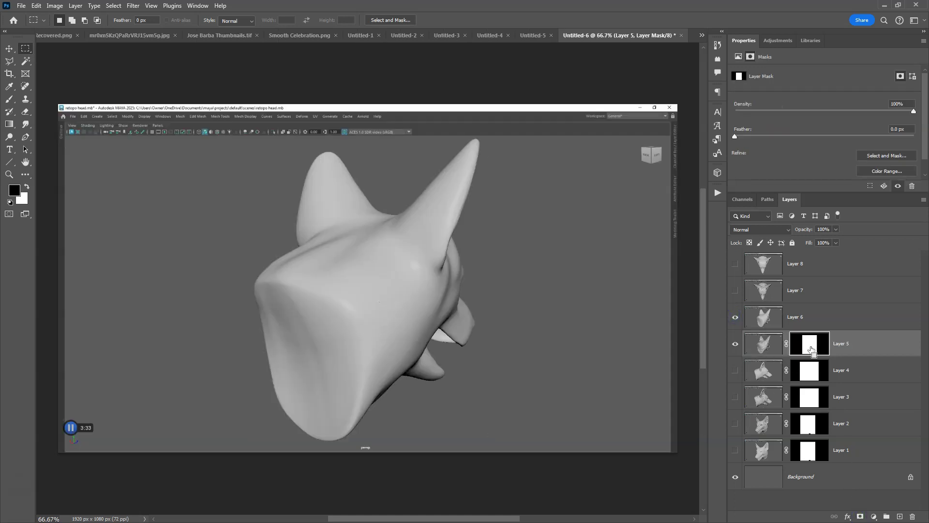
pyautogui.keyDown('ctrl'); pyautogui.click(812, 350); pyautogui.keyUp('ctrl')
pyautogui.click(796, 317)
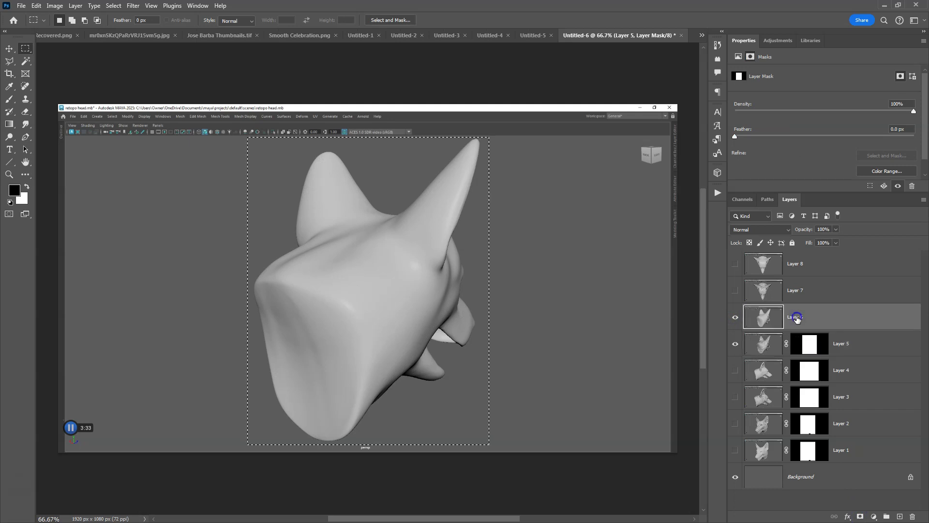
pyautogui.click(860, 515)
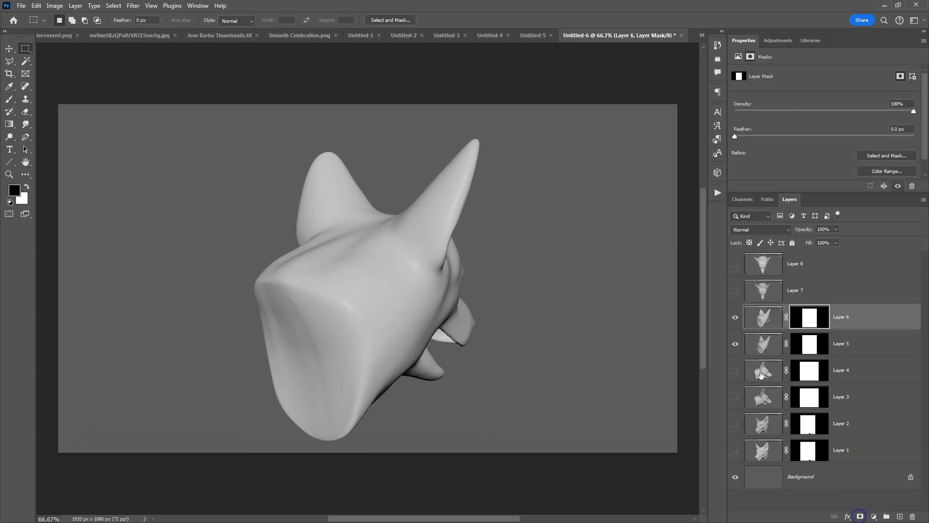
# Hide Layers 5–6 and mask Layer 7 to a marquee around the front-view head.
pyautogui.click(735, 317)
pyautogui.click(735, 344)
pyautogui.click(735, 290)
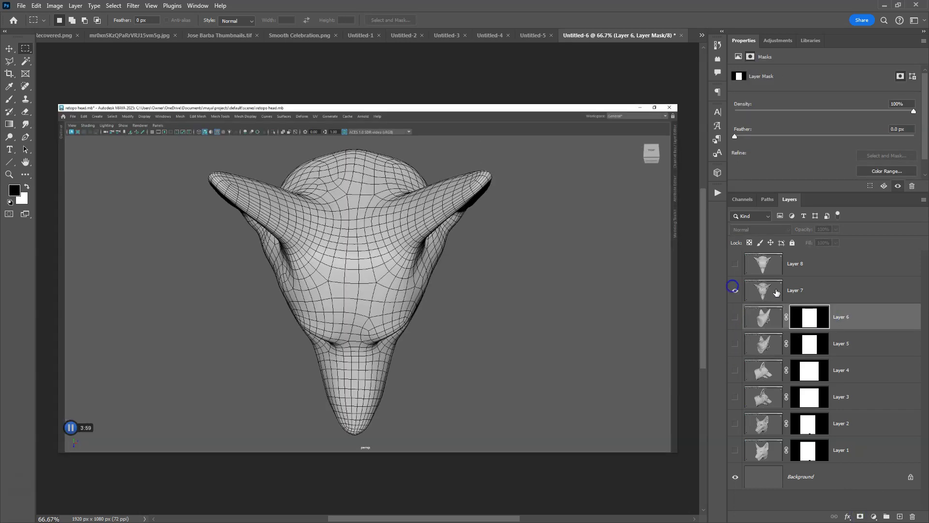
pyautogui.click(812, 292)
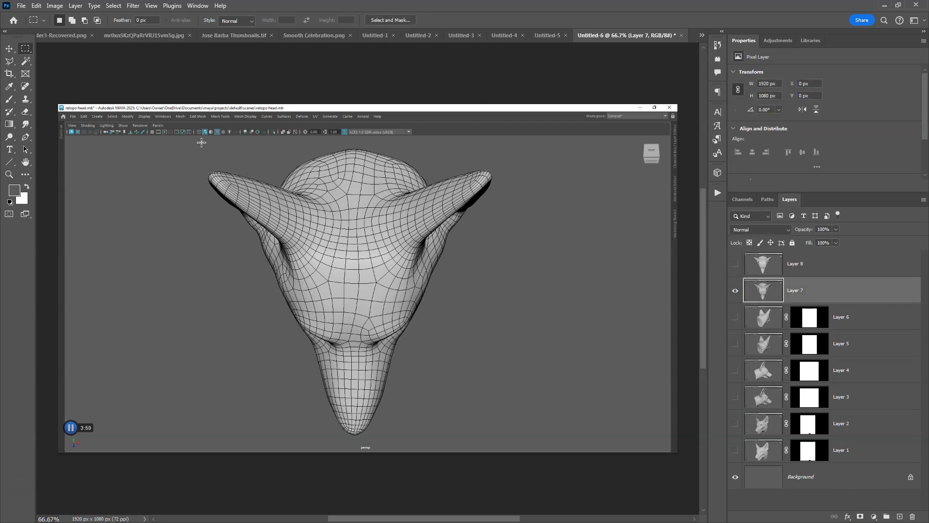
pyautogui.moveTo(201, 143); pyautogui.dragTo(502, 441)
pyautogui.click(860, 516)
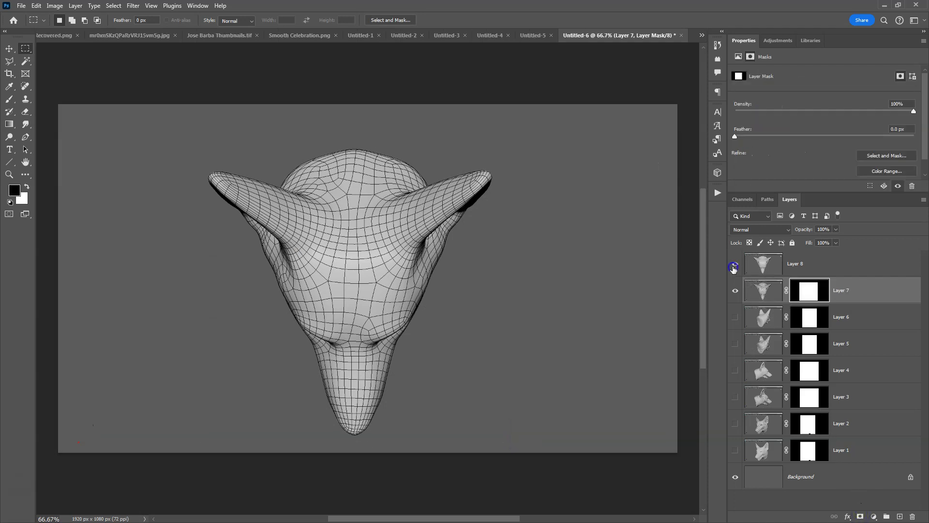
# Give Layer 8's smooth front view the same head mask as Layer 7.
pyautogui.click(734, 267)
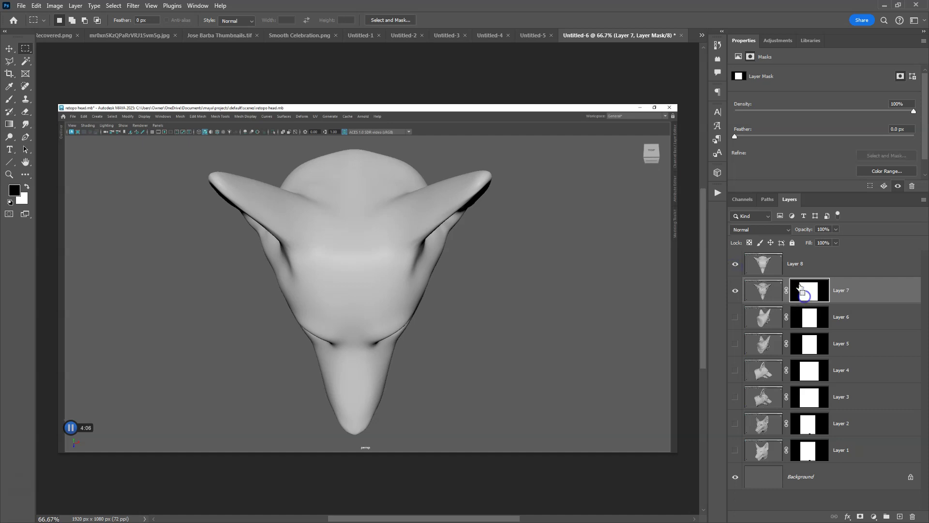
pyautogui.keyDown('ctrl'); pyautogui.click(804, 299); pyautogui.keyUp('ctrl')
pyautogui.click(798, 265)
pyautogui.click(861, 516)
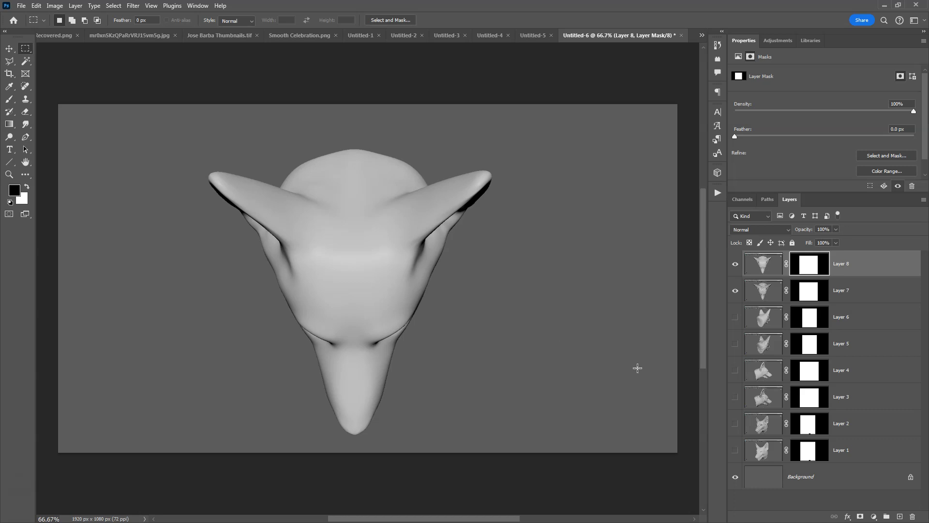
pyautogui.click(9, 48)
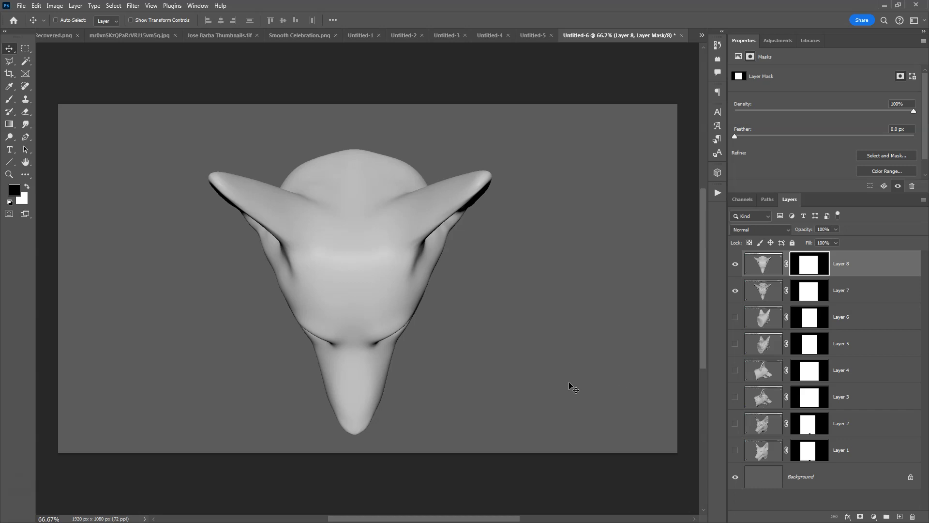
# With Background selected, resize the canvas to 200% width and height, anchored top-left.
pyautogui.click(767, 478)
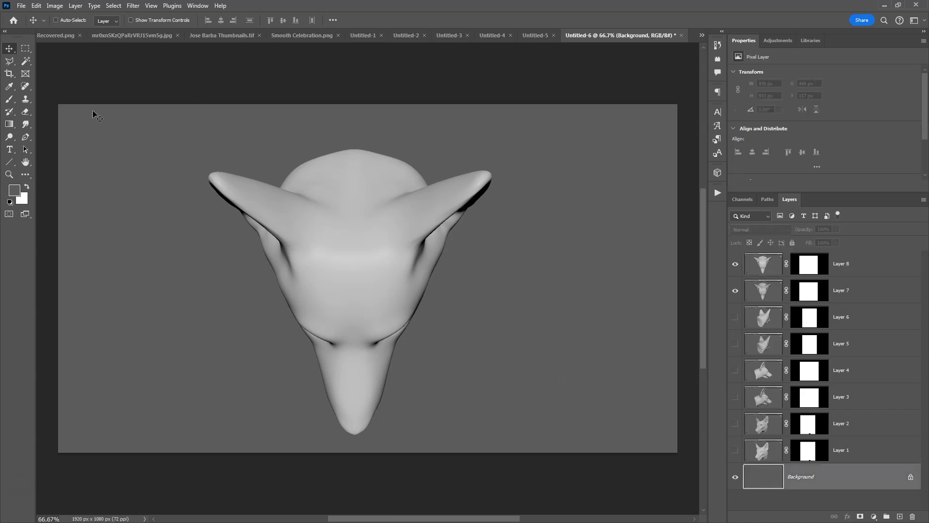
pyautogui.click(26, 186)
pyautogui.click(55, 6)
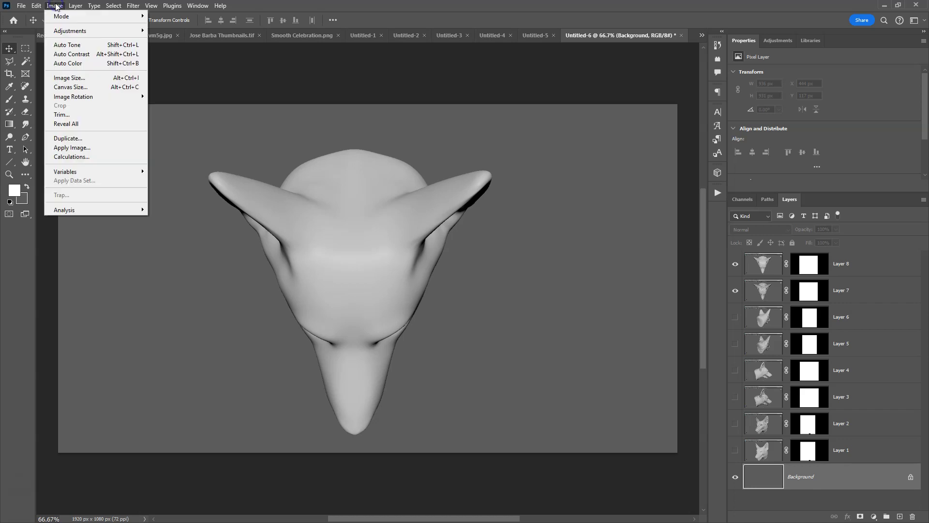
pyautogui.click(73, 88)
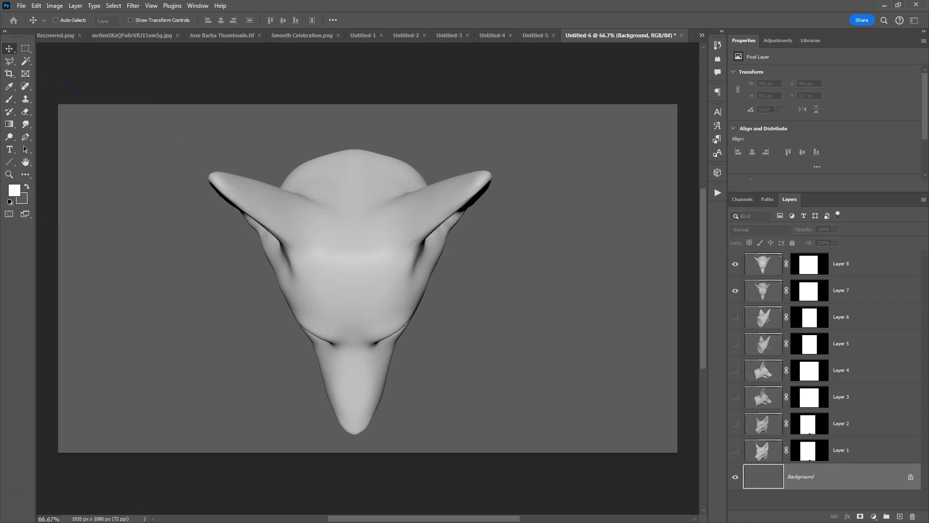
pyautogui.moveTo(303, 99); pyautogui.dragTo(116, 78)
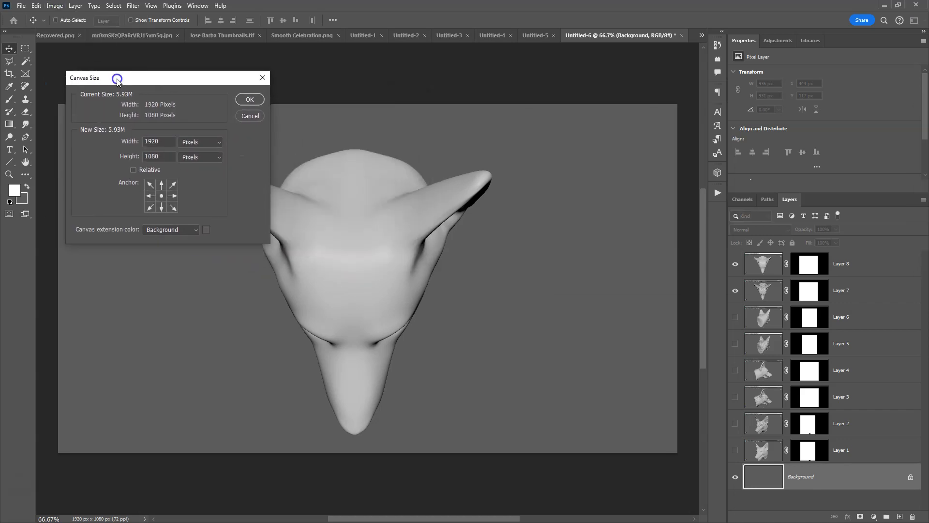
pyautogui.click(154, 185)
pyautogui.click(191, 142)
pyautogui.click(193, 151)
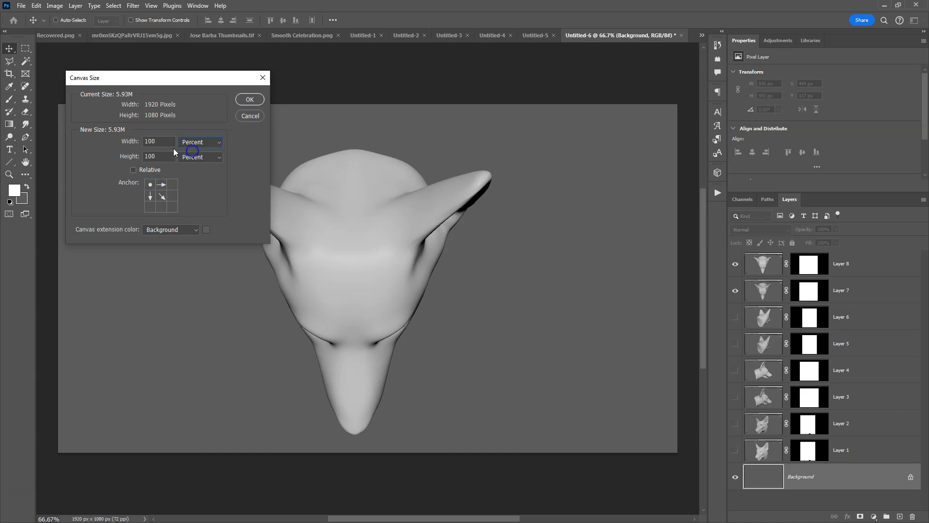
pyautogui.click(62, 135)
pyautogui.write('200')
pyautogui.press('Tab')
pyautogui.write('200')
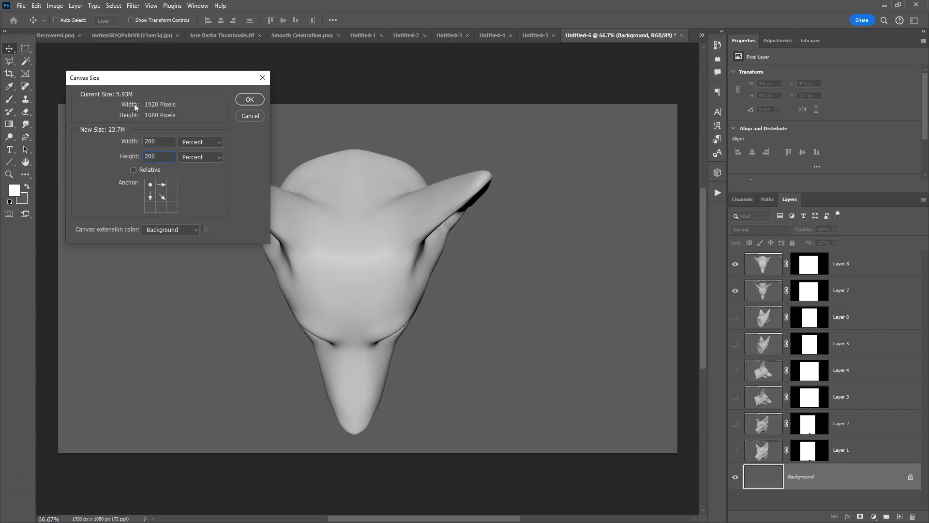
pyautogui.click(249, 99)
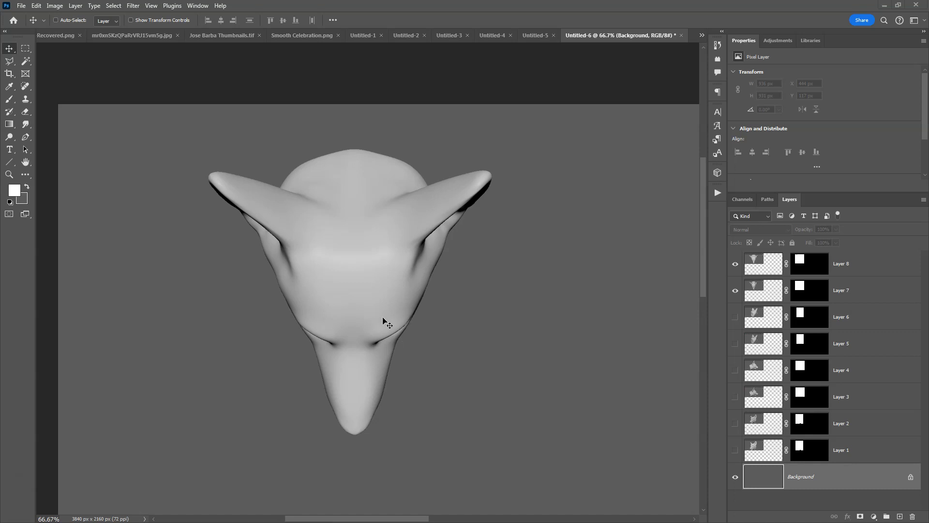
# Hide Layers 7–8 and move the smooth Layer 1 head to the canvas top-left.
pyautogui.scroll(-3, 383, 323)
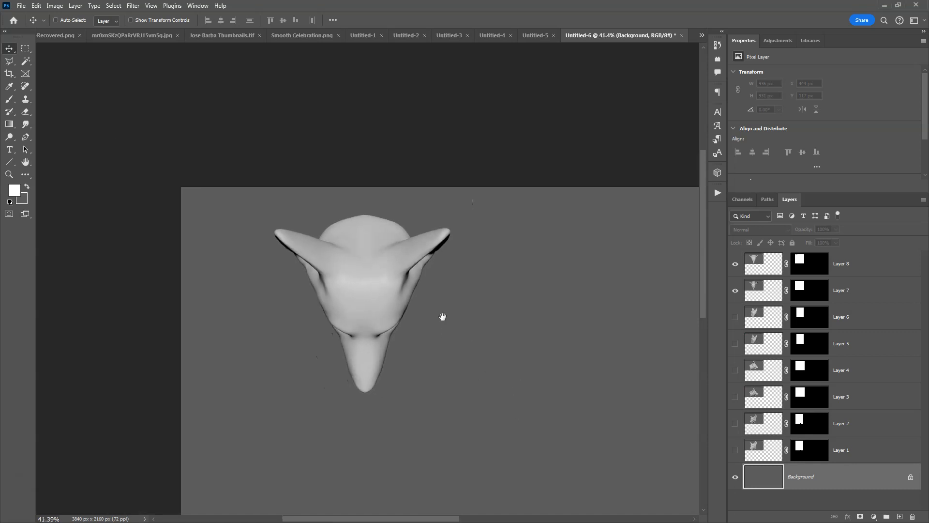
pyautogui.moveTo(461, 369); pyautogui.dragTo(332, 241)
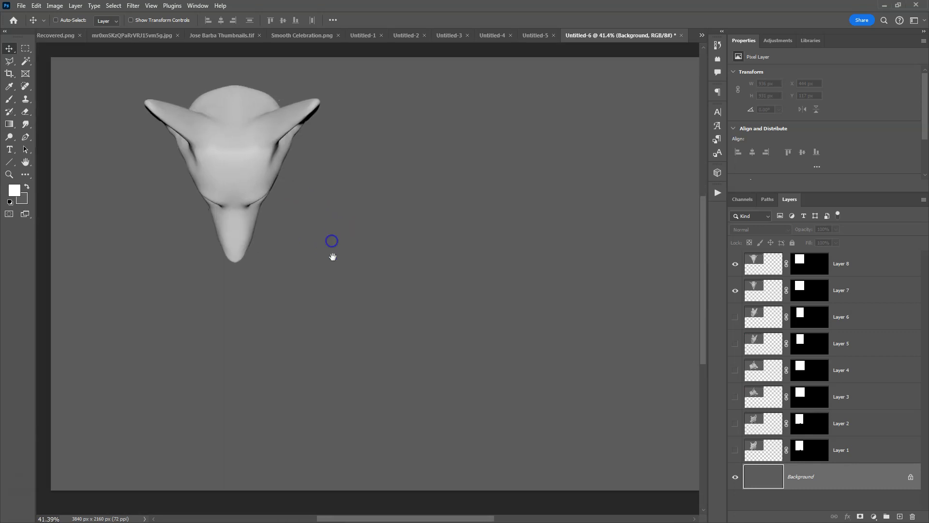
pyautogui.moveTo(735, 264); pyautogui.dragTo(735, 291)
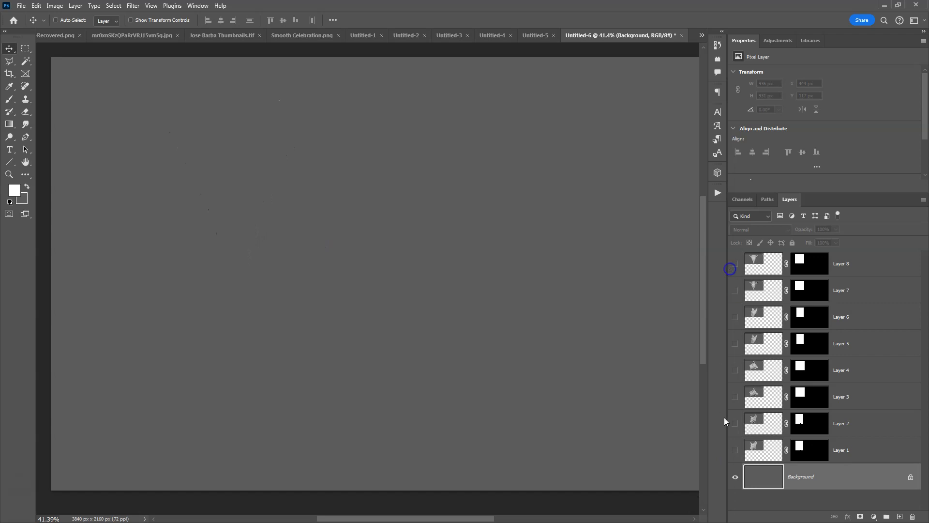
pyautogui.click(735, 450)
pyautogui.click(755, 449)
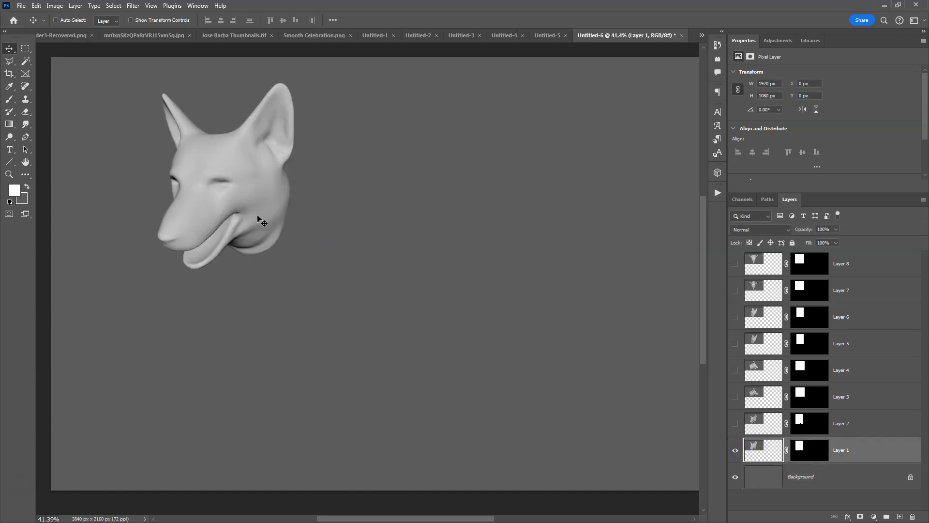
pyautogui.moveTo(252, 214); pyautogui.dragTo(177, 183)
# Place Layer 2's wireframe head directly beneath the smooth head.
pyautogui.click(735, 424)
pyautogui.click(762, 423)
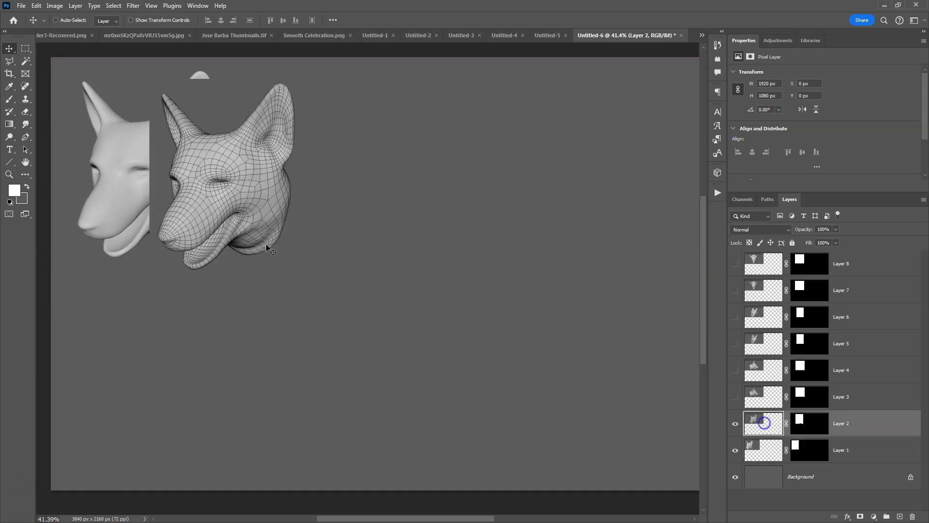
pyautogui.moveTo(229, 224)
pyautogui.mouseDown()
pyautogui.moveTo(156, 367)
pyautogui.moveTo(139, 365)
pyautogui.moveTo(153, 368)
pyautogui.mouseUp()
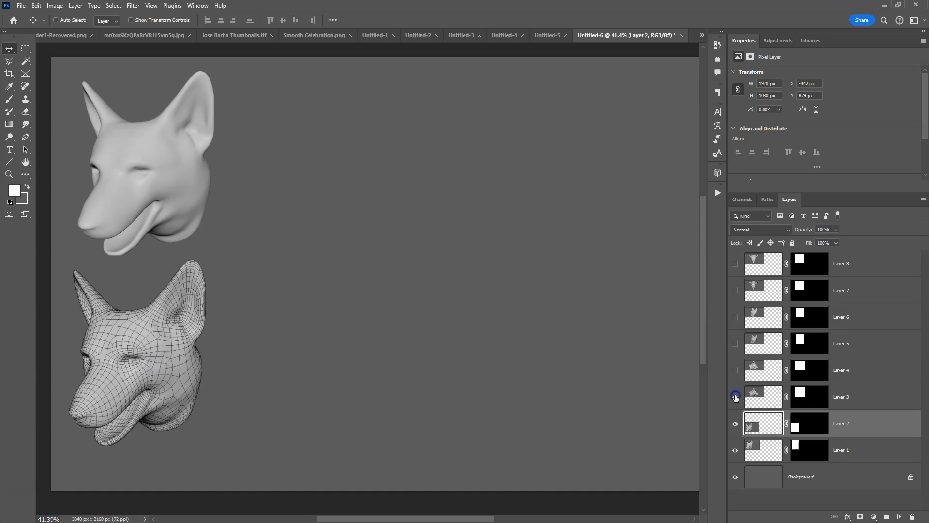
# Move the Layer 5 and Layer 6 rear-view heads together to the right.
pyautogui.click(735, 397)
pyautogui.click(763, 396)
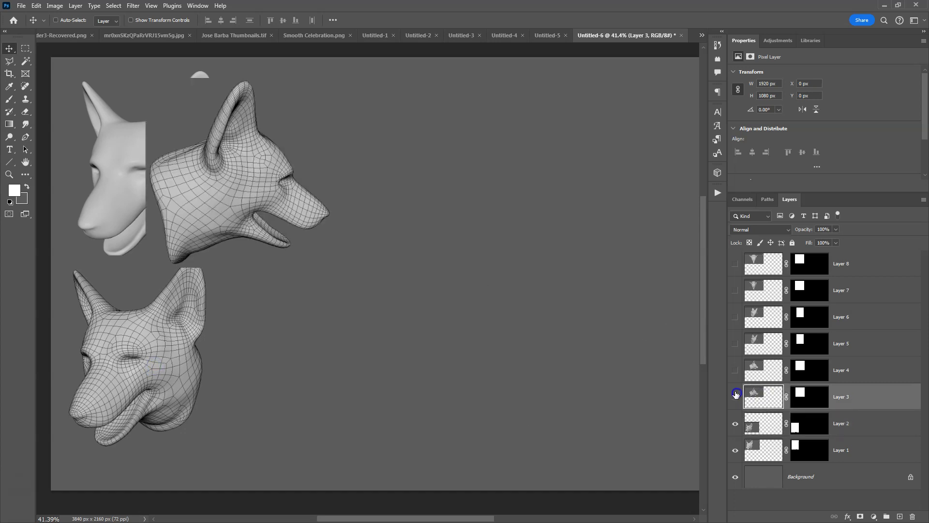
pyautogui.click(736, 394)
pyautogui.click(734, 370)
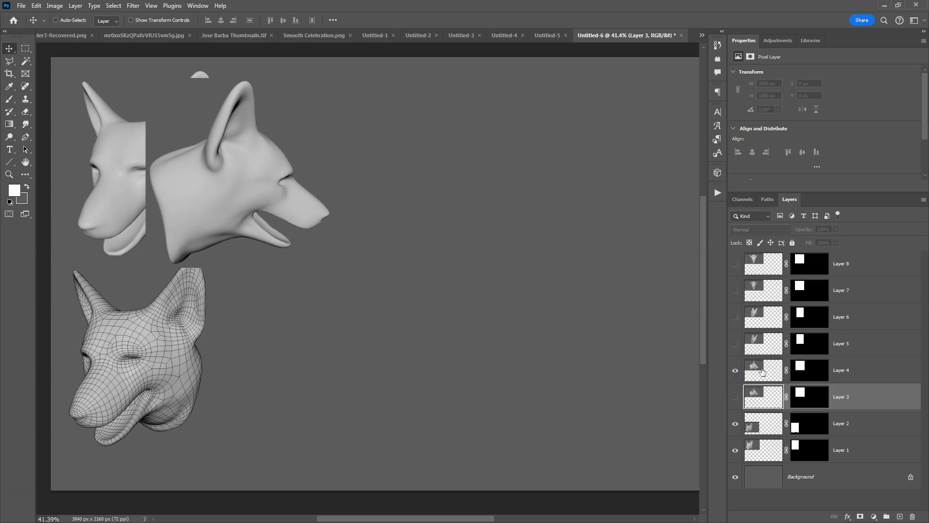
pyautogui.click(735, 371)
pyautogui.click(735, 344)
pyautogui.click(763, 345)
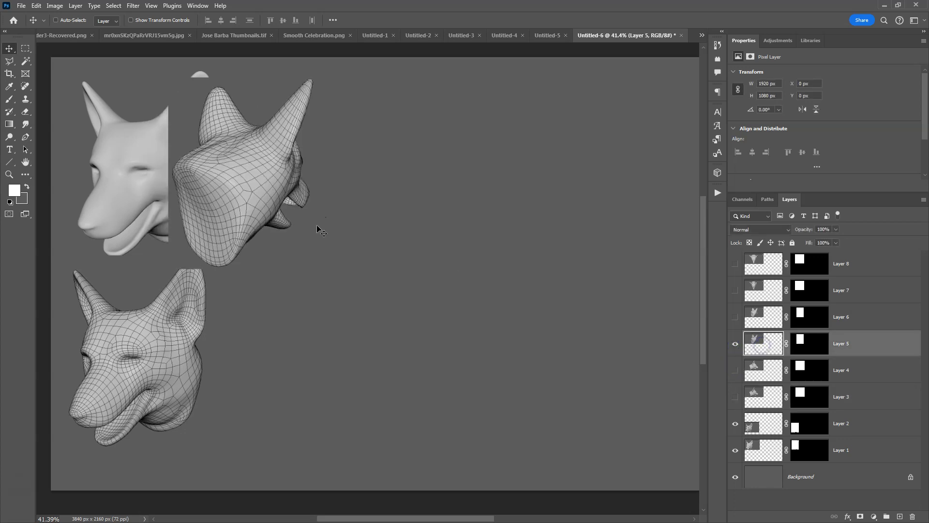
pyautogui.keyDown('ctrl'); pyautogui.click(756, 318); pyautogui.keyUp('ctrl')
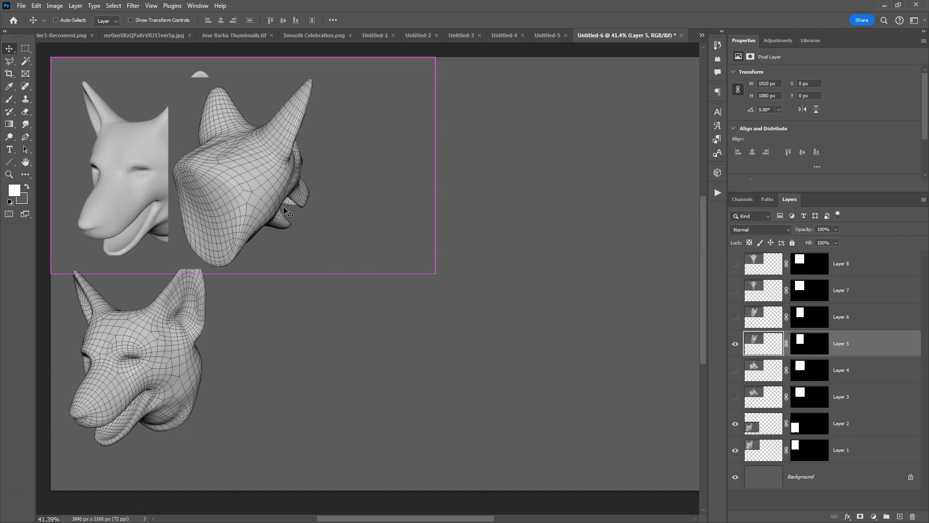
pyautogui.hotkey('ctrl', 'd')
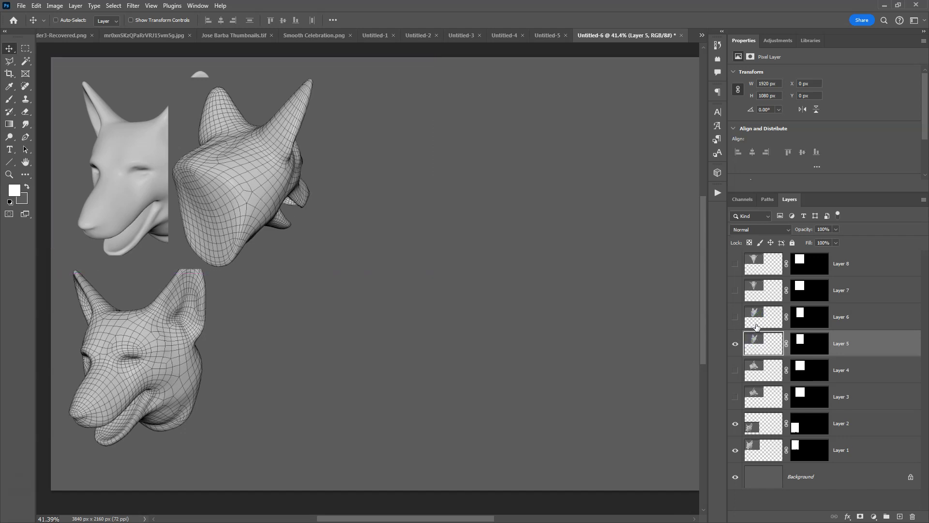
pyautogui.keyDown('ctrl'); pyautogui.click(853, 323); pyautogui.keyUp('ctrl')
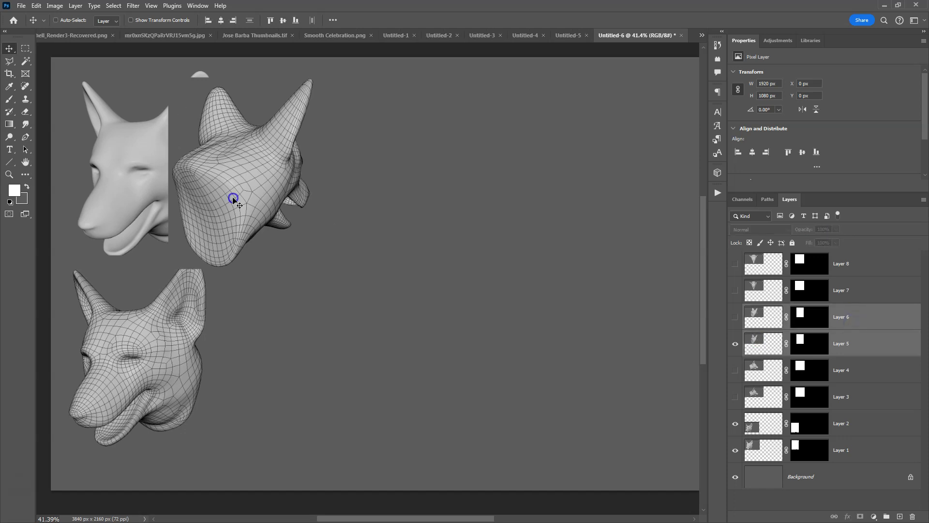
pyautogui.moveTo(233, 199); pyautogui.dragTo(327, 361)
# Nudge Layer 5's wireframe head down, then shift both second-column heads left.
pyautogui.click(735, 317)
pyautogui.click(775, 342)
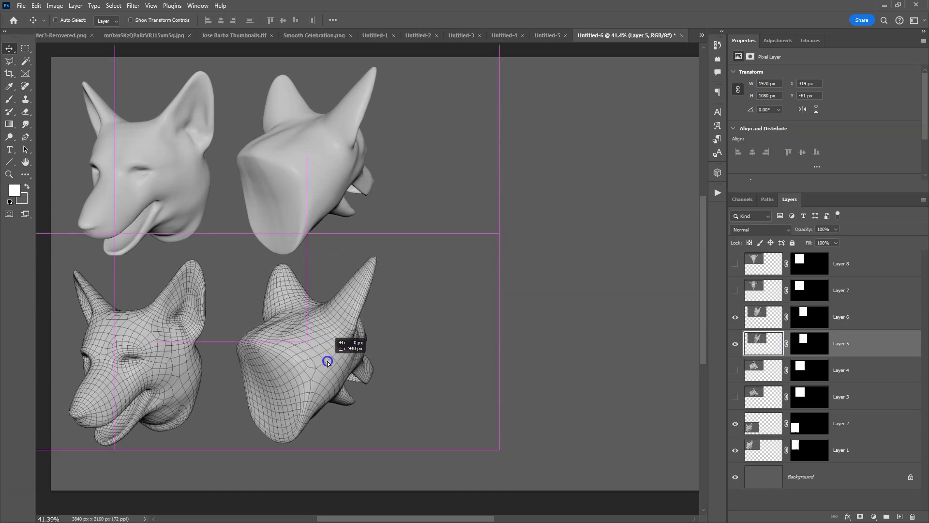
pyautogui.moveTo(328, 361); pyautogui.dragTo(327, 361)
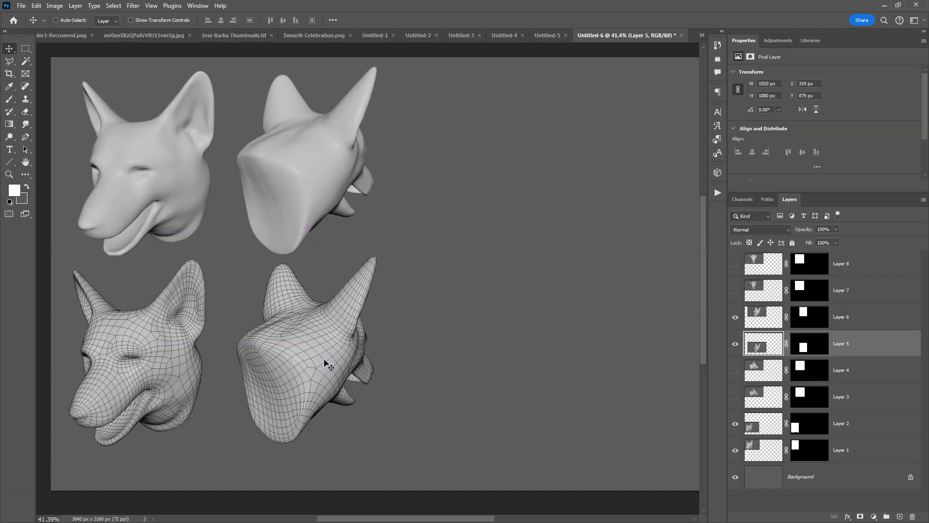
pyautogui.press('Down')
pyautogui.press('Down')
pyautogui.press('Down')
pyautogui.press('Down')
pyautogui.press('Down')
pyautogui.press('Down')
pyautogui.press('Down')
pyautogui.press('Down')
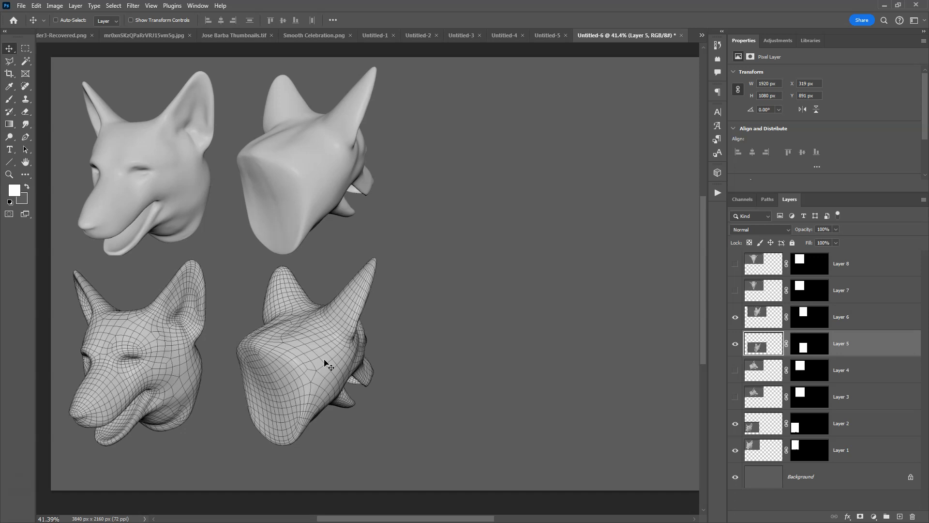
pyautogui.press('ctrl')
pyautogui.keyDown('ctrl'); pyautogui.click(760, 314); pyautogui.keyUp('ctrl')
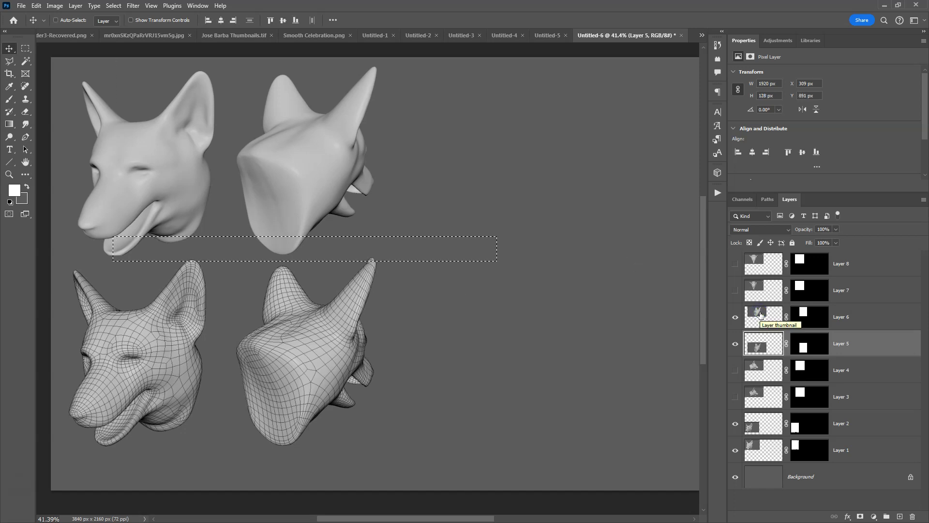
pyautogui.hotkey('ctrl', 'd')
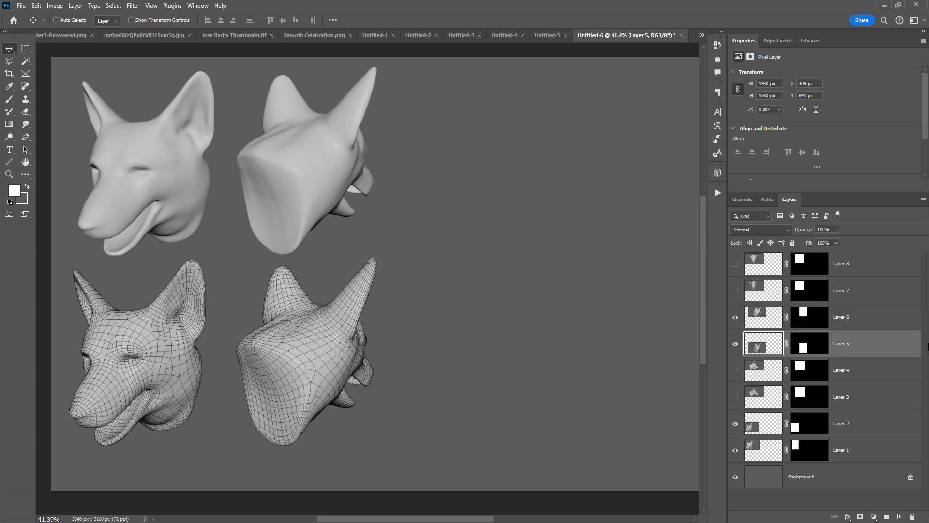
pyautogui.keyDown('ctrl'); pyautogui.click(877, 319); pyautogui.keyUp('ctrl')
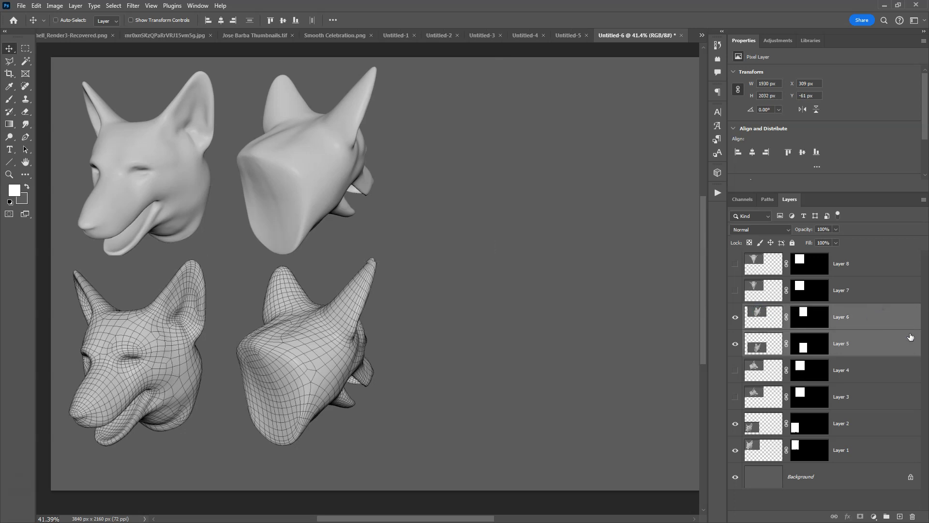
pyautogui.hotkey('shift', 'Left')
pyautogui.hotkey('shift', 'Left')
pyautogui.hotkey('shift', 'Left')
pyautogui.hotkey('shift', 'Left')
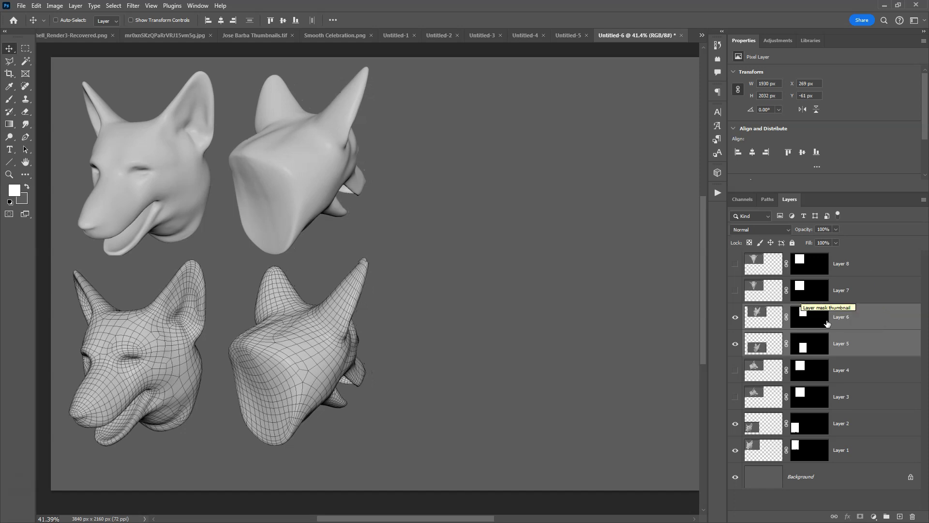
# Move Layer 4's smooth side-profile head into the third column on the top row.
pyautogui.click(736, 397)
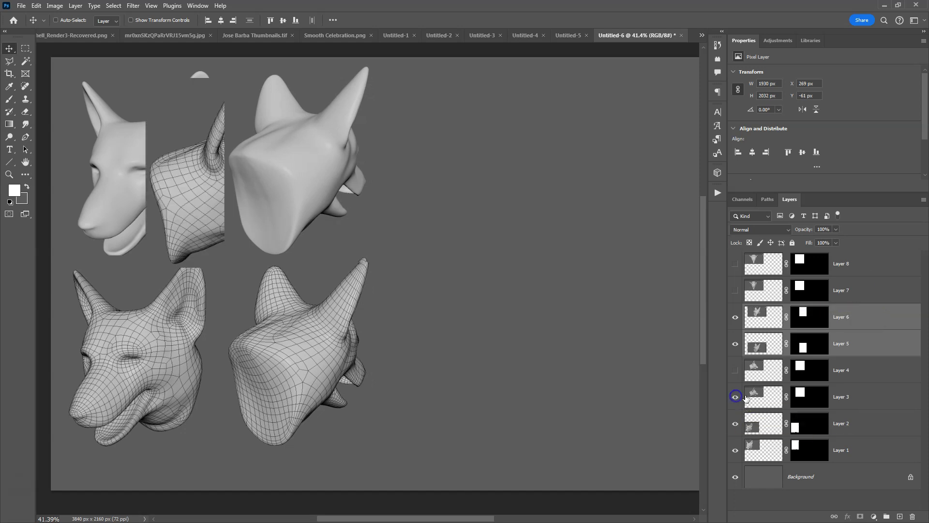
pyautogui.click(773, 398)
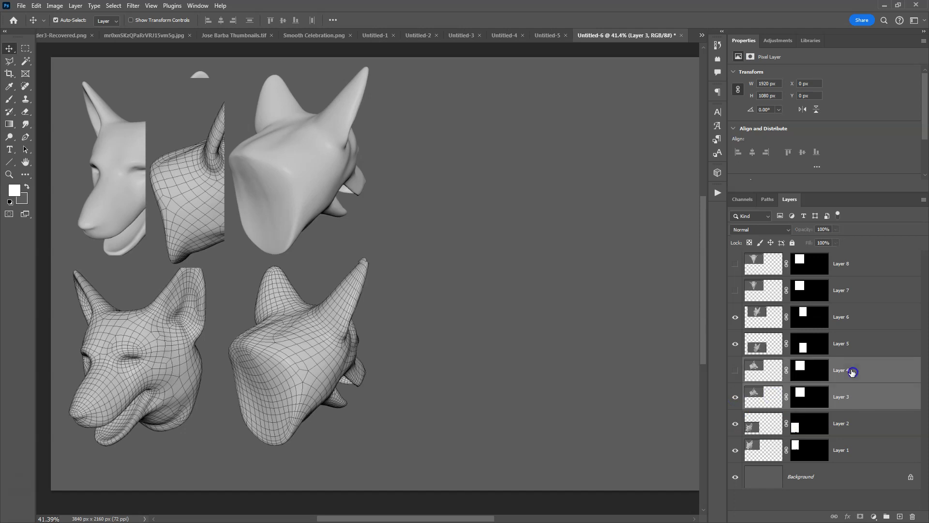
pyautogui.keyDown('shift'); pyautogui.click(852, 371); pyautogui.keyUp('shift')
pyautogui.click(735, 370)
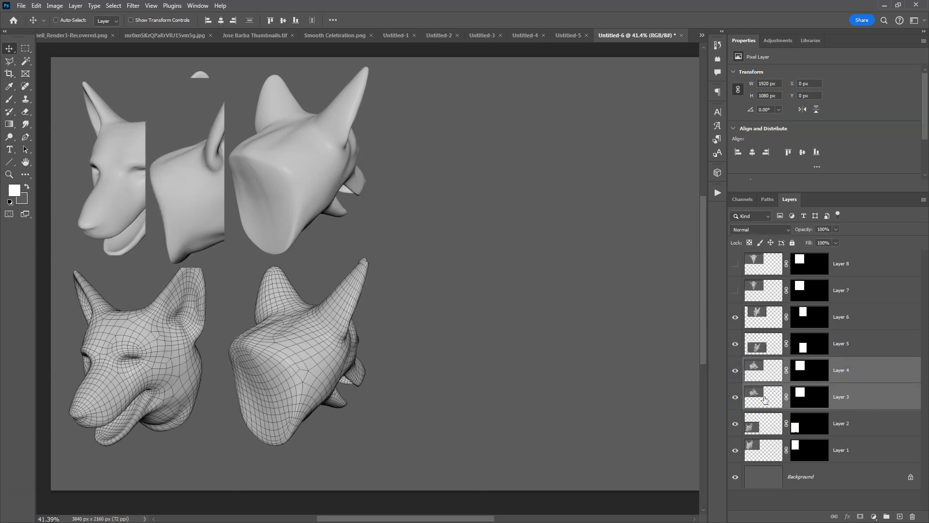
pyautogui.click(736, 398)
pyautogui.moveTo(255, 208); pyautogui.dragTo(484, 213)
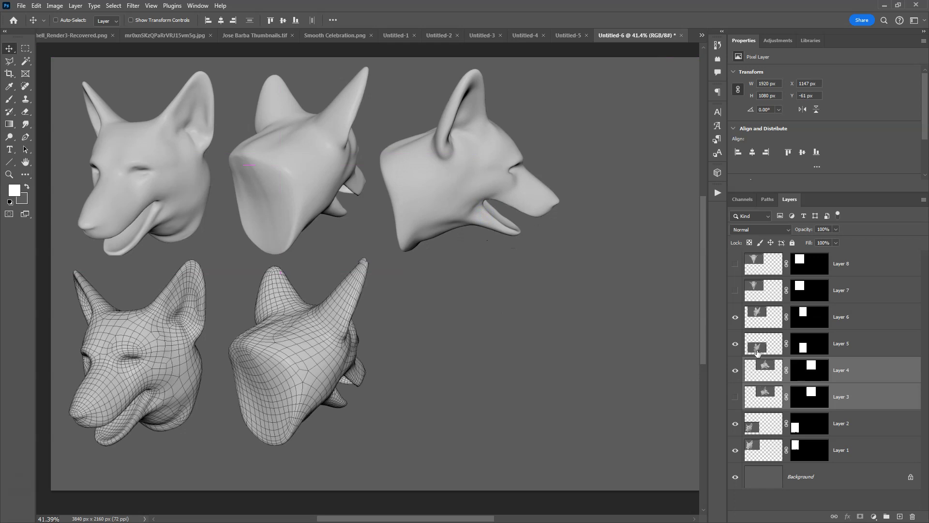
# Place Layer 3's wireframe side-profile head below it, nudged down slightly.
pyautogui.click(761, 394)
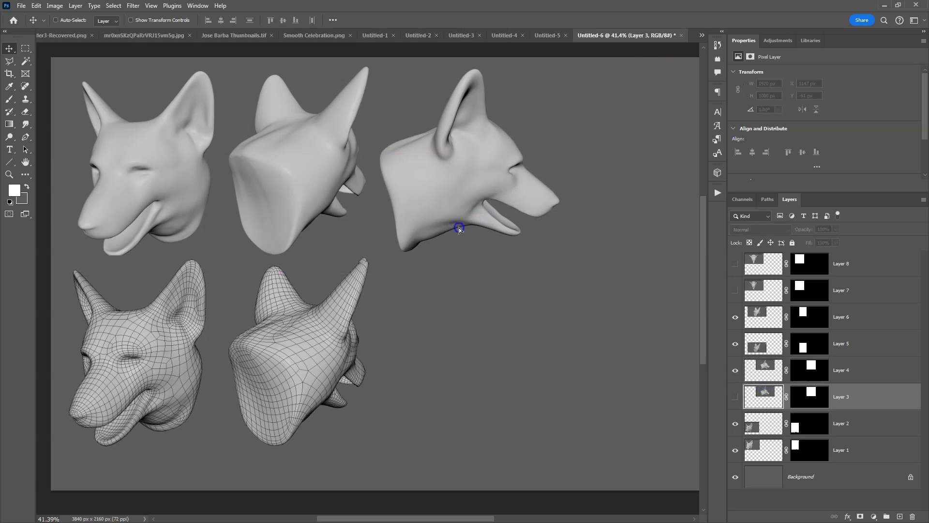
pyautogui.moveTo(459, 228); pyautogui.dragTo(486, 355)
pyautogui.click(735, 396)
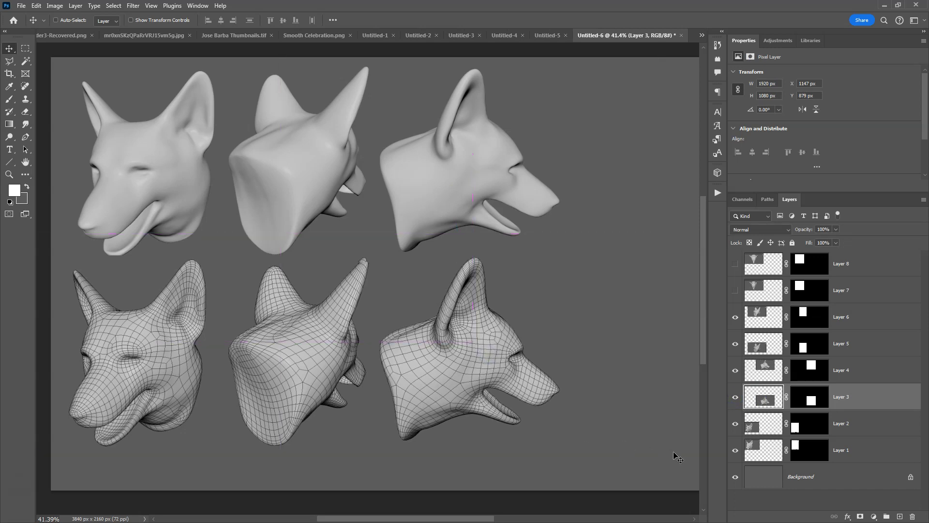
pyautogui.press('Down')
pyautogui.press('Down')
pyautogui.press('Down')
pyautogui.press('Down')
pyautogui.press('Down')
pyautogui.press('Down')
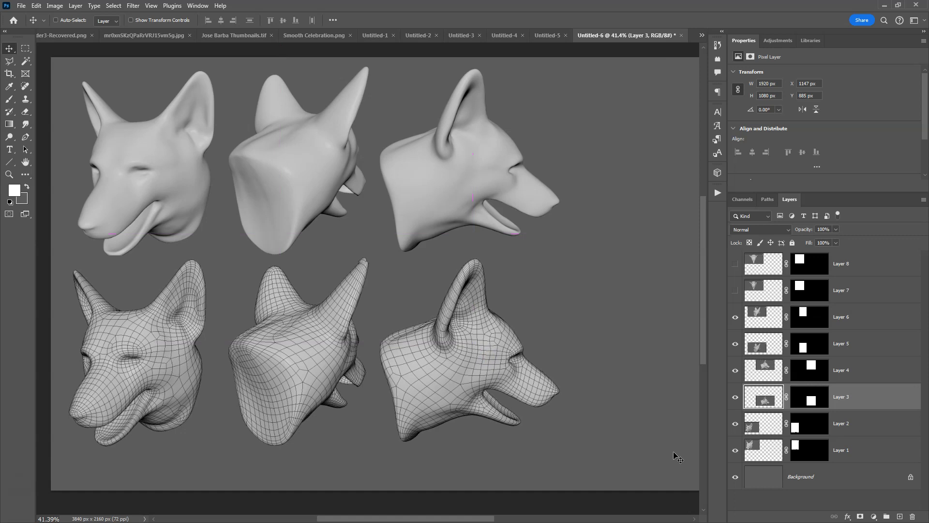
pyautogui.scroll(-2, 480, 229)
pyautogui.moveTo(527, 263)
pyautogui.mouseDown()
pyautogui.moveTo(468, 265)
pyautogui.moveTo(522, 263)
pyautogui.mouseUp()
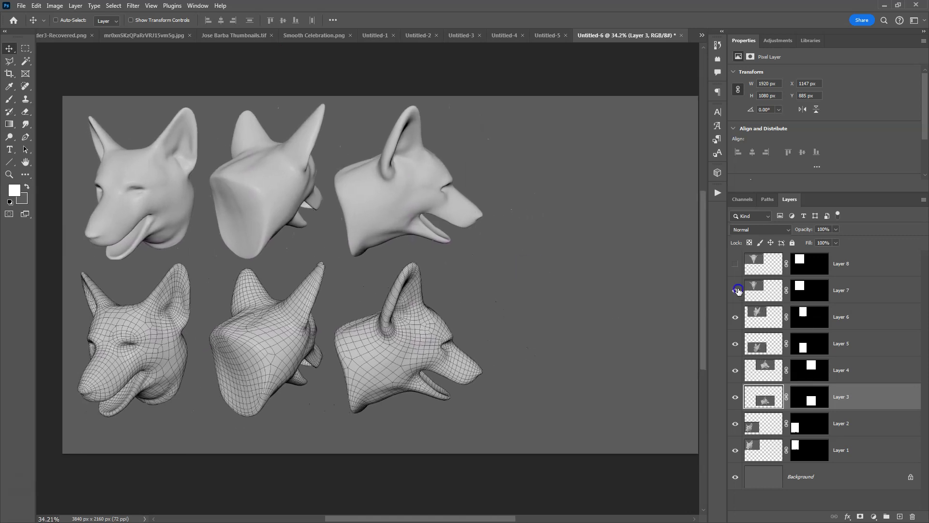
# Show Layers 7 and 8 and drag both front-view heads together into the fourth column.
pyautogui.click(736, 290)
pyautogui.click(735, 264)
pyautogui.click(759, 286)
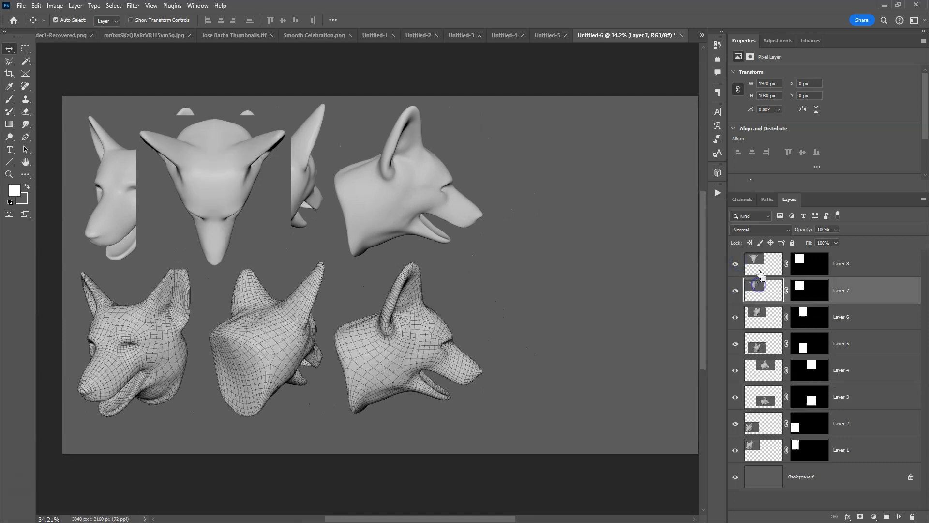
pyautogui.moveTo(218, 184); pyautogui.dragTo(245, 186)
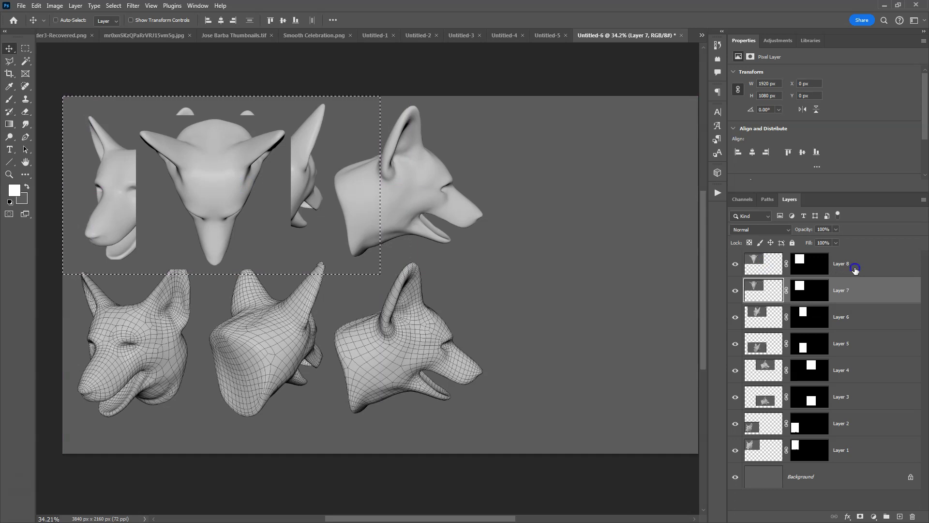
pyautogui.click(854, 267)
pyautogui.click(852, 289)
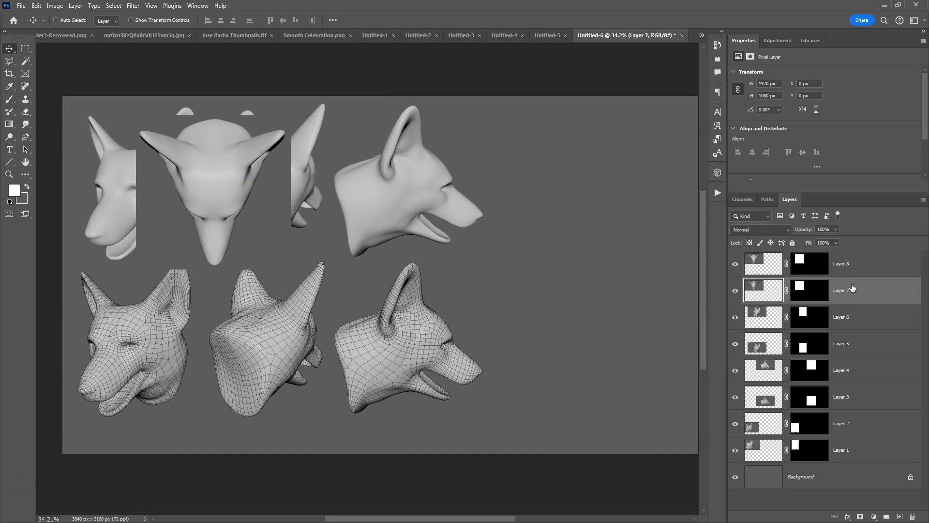
pyautogui.keyDown('shift'); pyautogui.click(854, 266); pyautogui.keyUp('shift')
pyautogui.moveTo(304, 198); pyautogui.dragTo(551, 347)
pyautogui.click(772, 286)
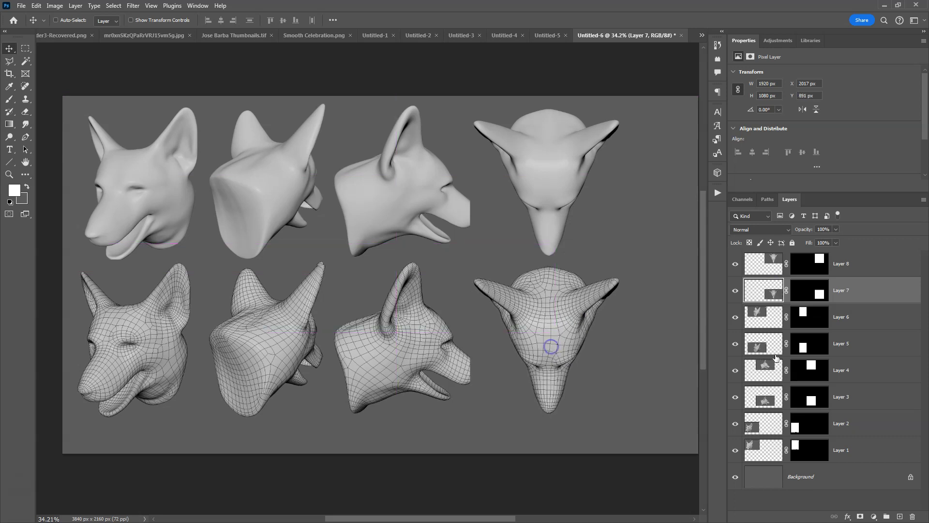
# Brush the Layer 7 and 8 masks at 100% opacity to restore the side heads' snout tips.
pyautogui.click(814, 298)
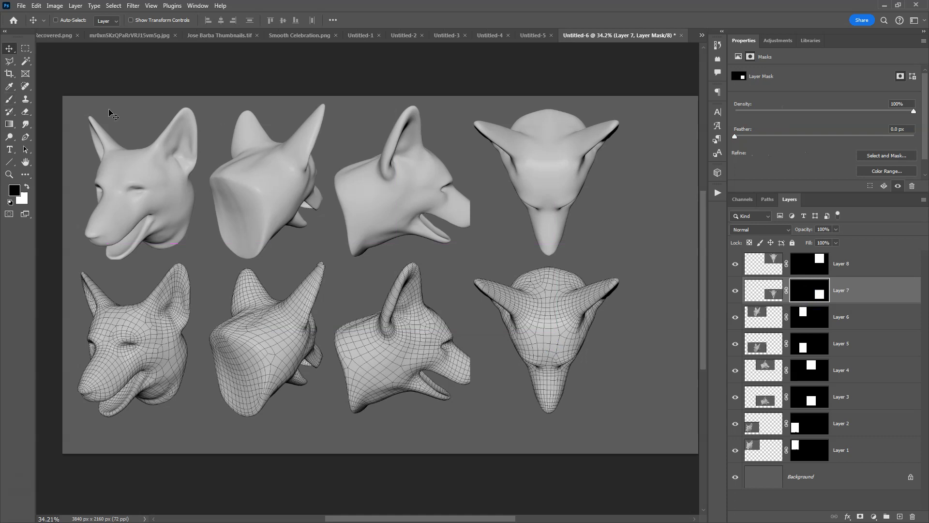
pyautogui.click(9, 99)
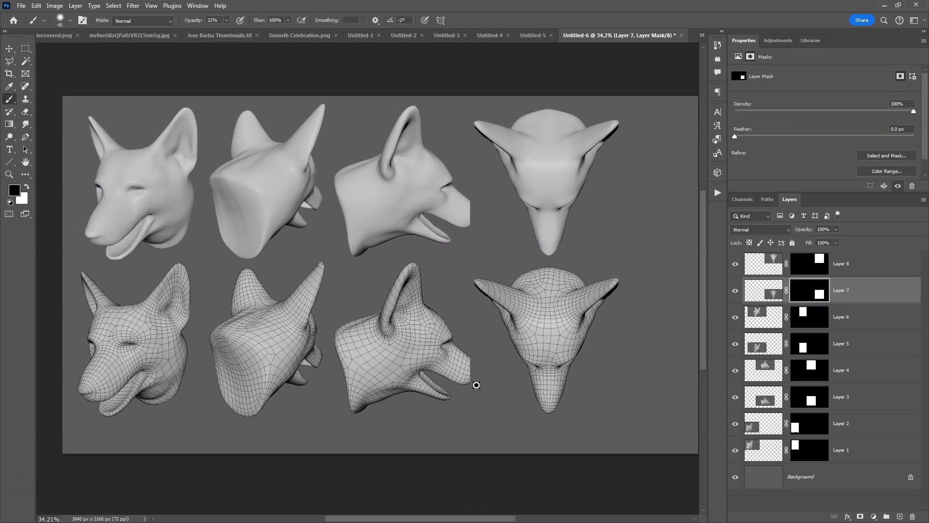
pyautogui.press(']')
pyautogui.press(']')
pyautogui.press(']')
pyautogui.press(']')
pyautogui.moveTo(485, 394)
pyautogui.mouseDown()
pyautogui.moveTo(467, 359)
pyautogui.moveTo(477, 354)
pyautogui.moveTo(467, 375)
pyautogui.moveTo(486, 396)
pyautogui.moveTo(475, 374)
pyautogui.mouseUp()
pyautogui.click(226, 20)
pyautogui.moveTo(223, 36)
pyautogui.mouseDown()
pyautogui.moveTo(336, 39)
pyautogui.moveTo(498, 14)
pyautogui.mouseUp()
pyautogui.hotkey('alt', ']')
pyautogui.moveTo(481, 213); pyautogui.dragTo(476, 211)
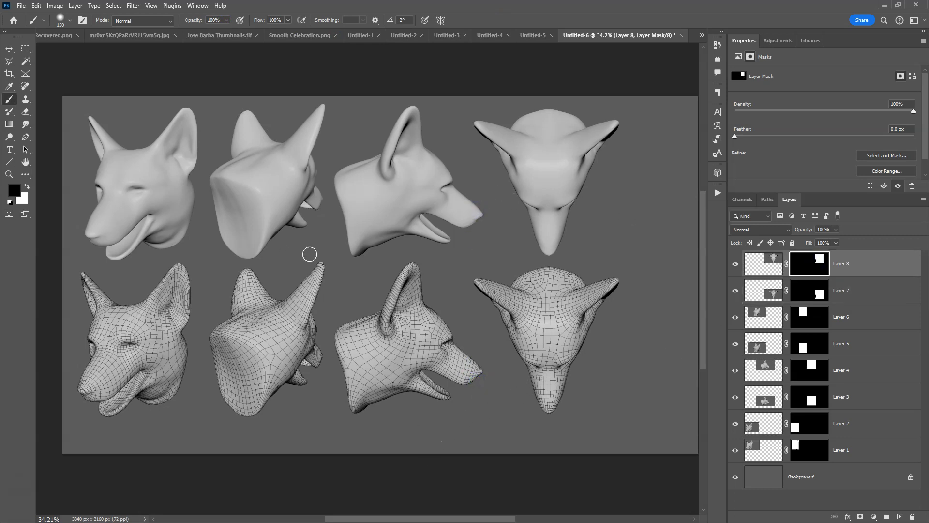
pyautogui.click(10, 48)
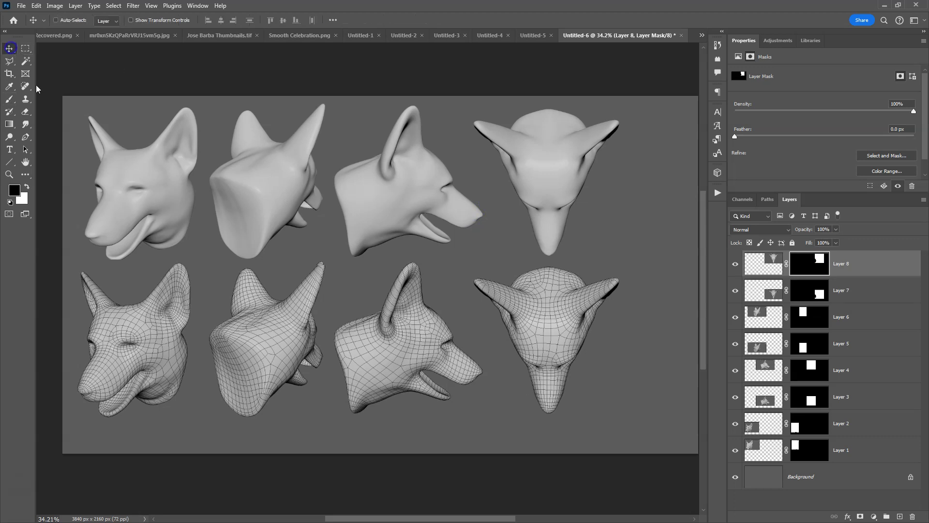
# Add guides at the canvas bottom and right of the heads, then crop to the vertical guide.
pyautogui.hotkey('ctrl', 'r')
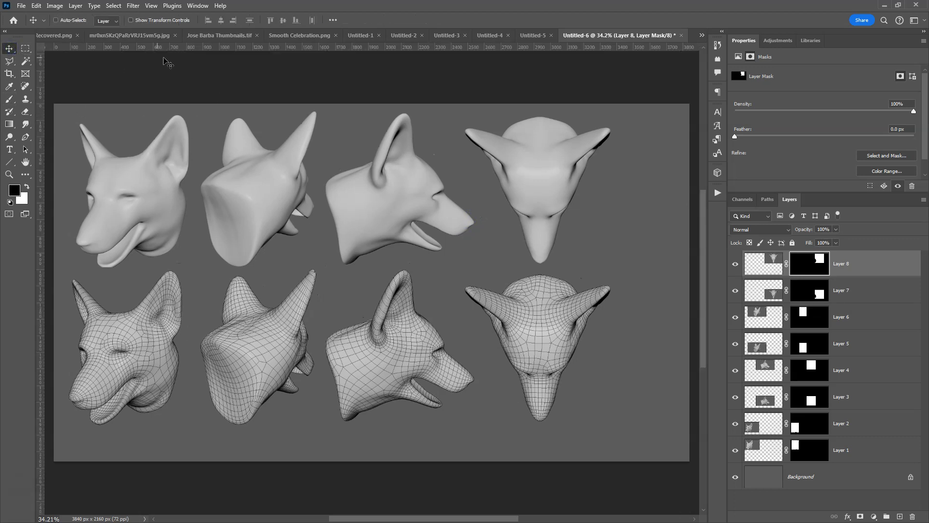
pyautogui.moveTo(178, 50); pyautogui.dragTo(220, 443)
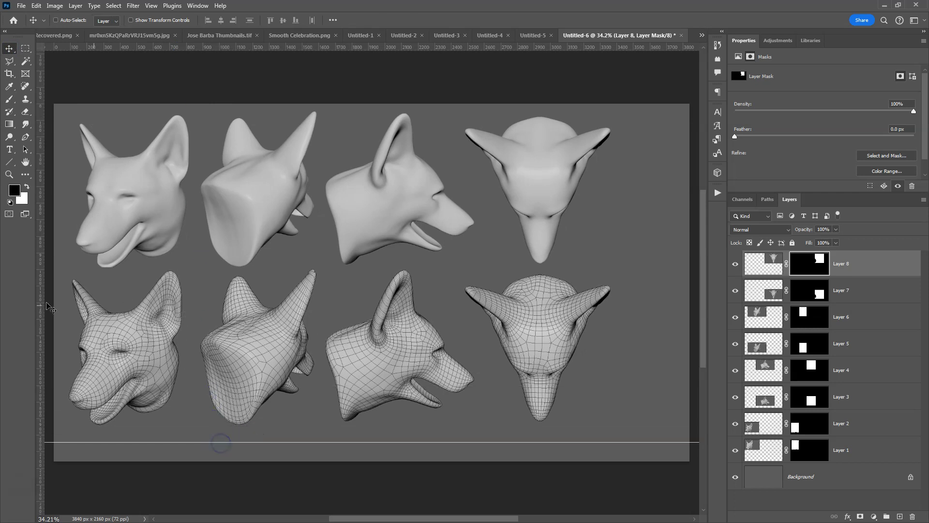
pyautogui.moveTo(39, 305); pyautogui.dragTo(630, 357)
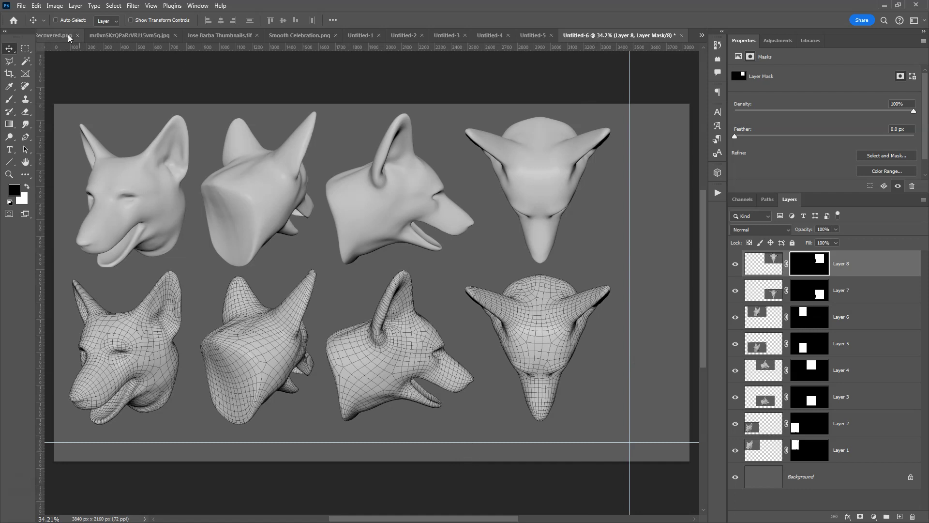
pyautogui.click(26, 48)
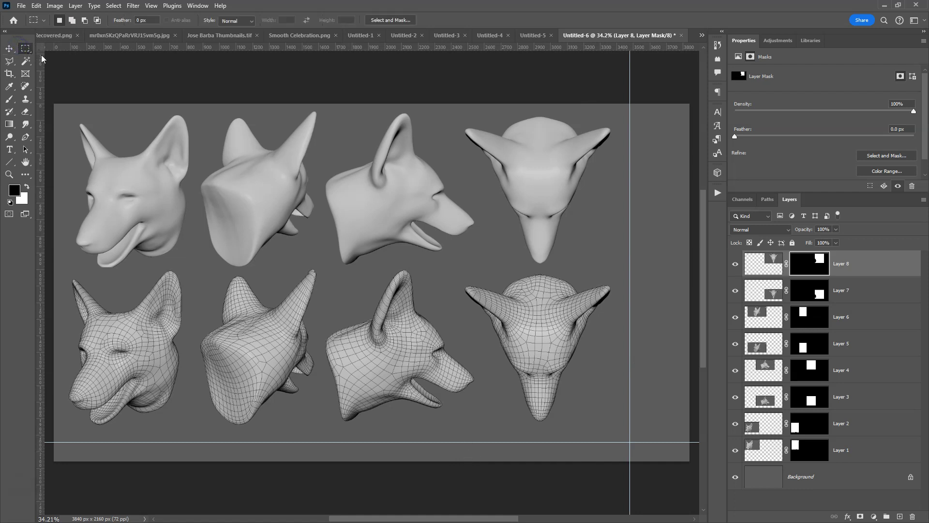
pyautogui.click(9, 74)
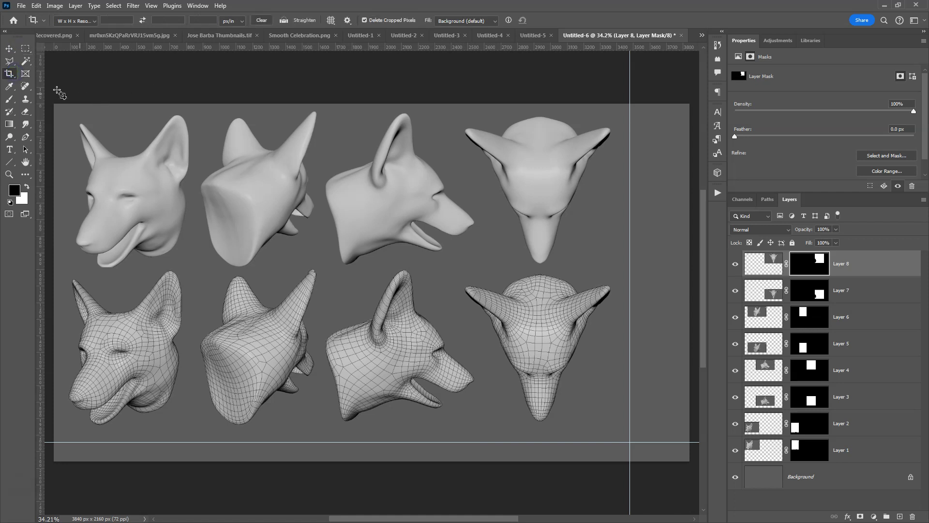
pyautogui.moveTo(50, 96); pyautogui.dragTo(633, 511)
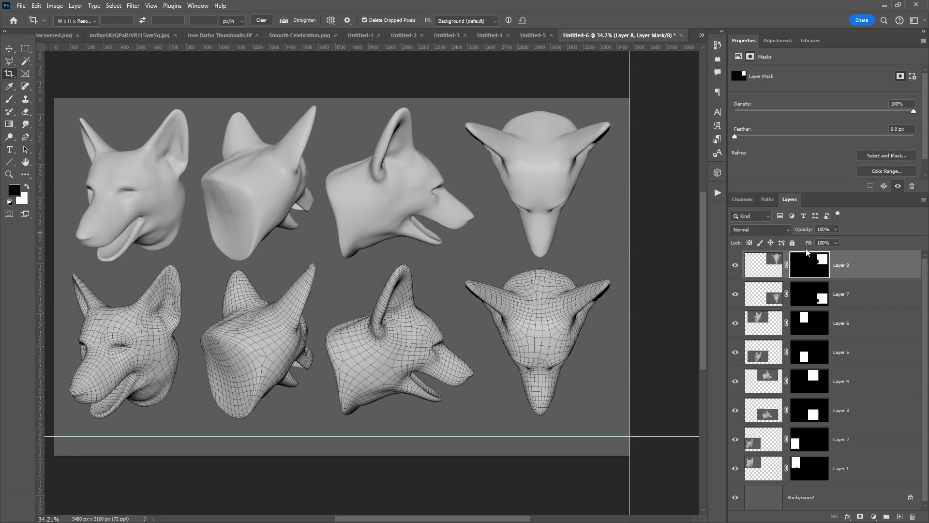
# On a new layer, fill a strip along the canvas bottom with black.
pyautogui.click(900, 516)
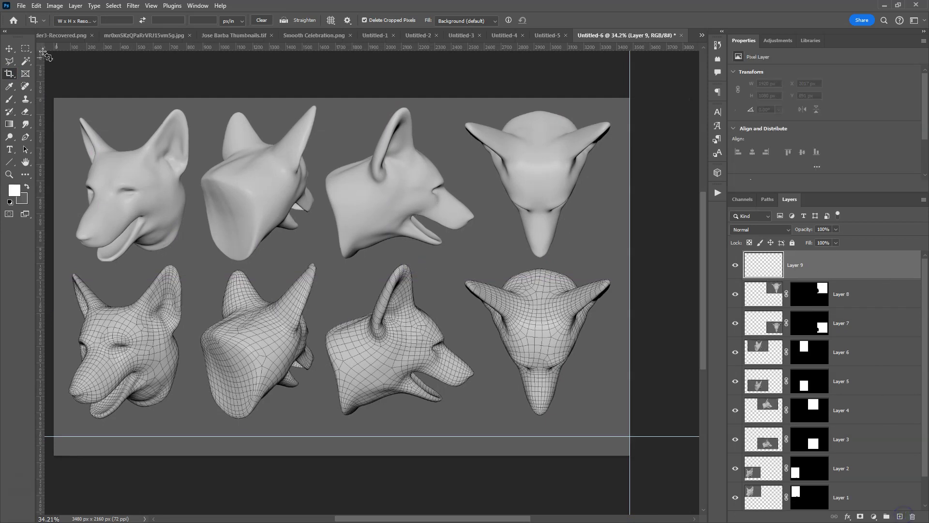
pyautogui.click(25, 49)
pyautogui.moveTo(52, 437); pyautogui.dragTo(628, 497)
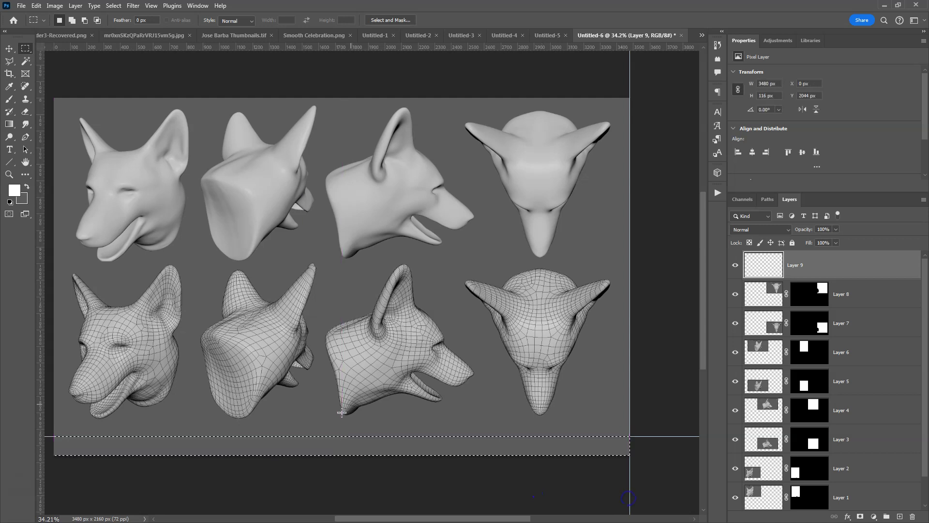
pyautogui.click(10, 203)
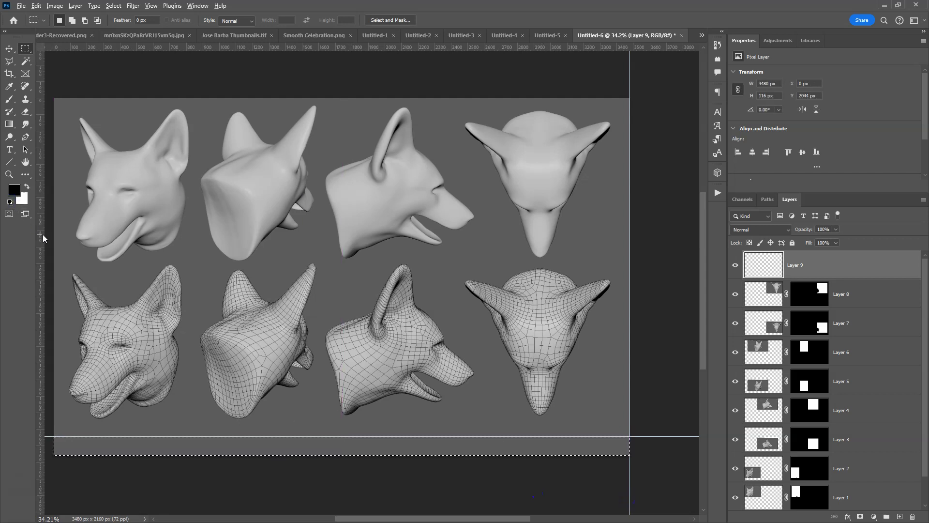
pyautogui.hotkey('alt', 'BackSpace')
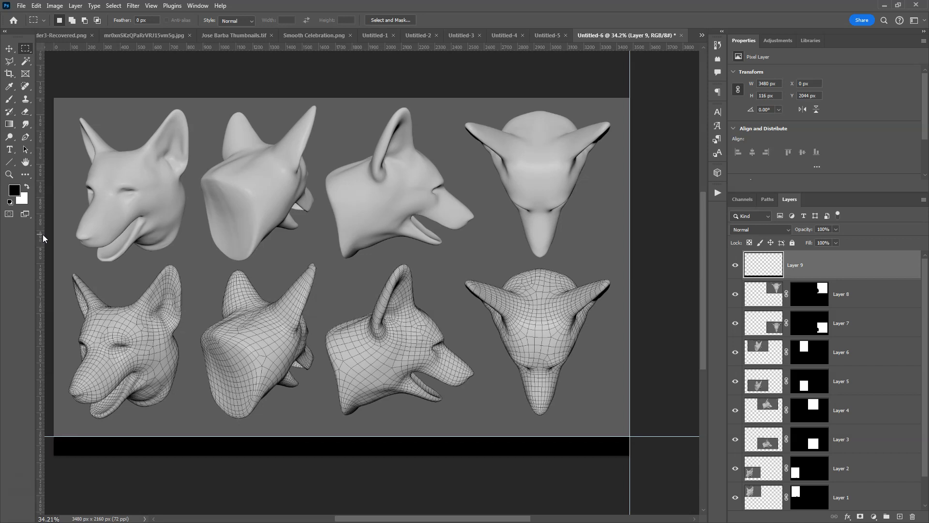
pyautogui.hotkey('ctrl', 'd')
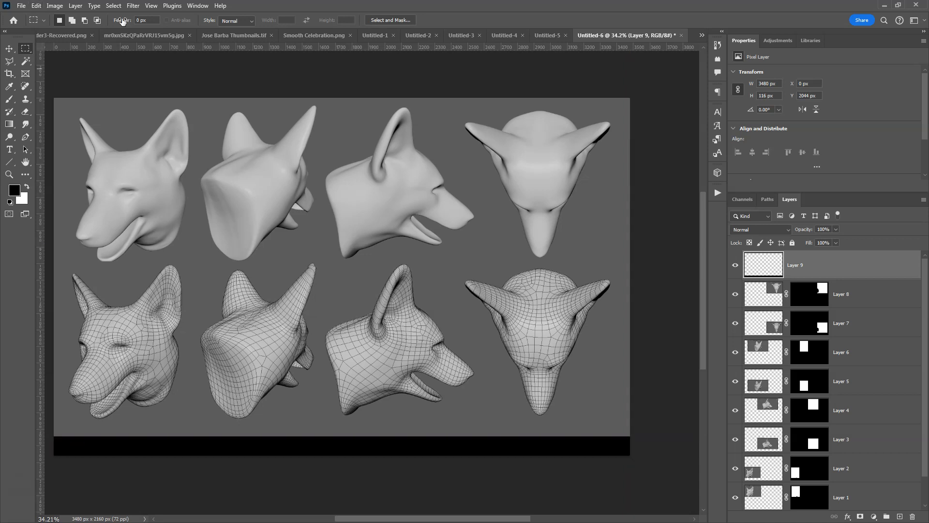
# Lower the strip layer's opacity to 28%.
pyautogui.click(9, 50)
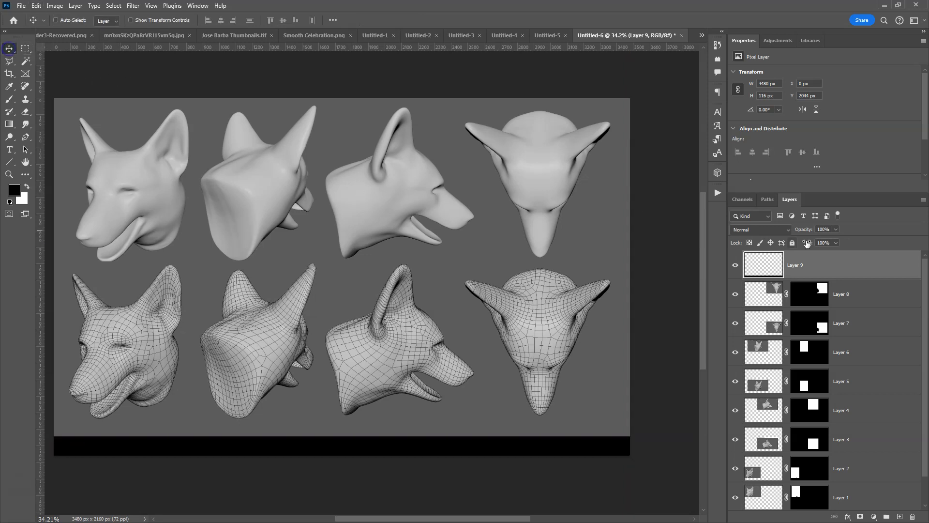
pyautogui.click(836, 229)
pyautogui.moveTo(812, 239); pyautogui.dragTo(804, 242)
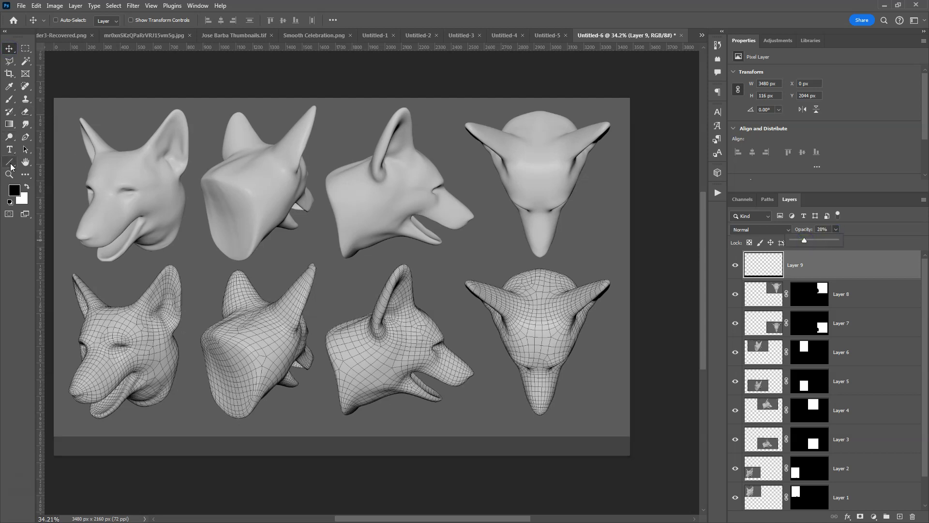
# Type the white title 'DOG HEAD MODEL' on the bottom strip.
pyautogui.click(27, 188)
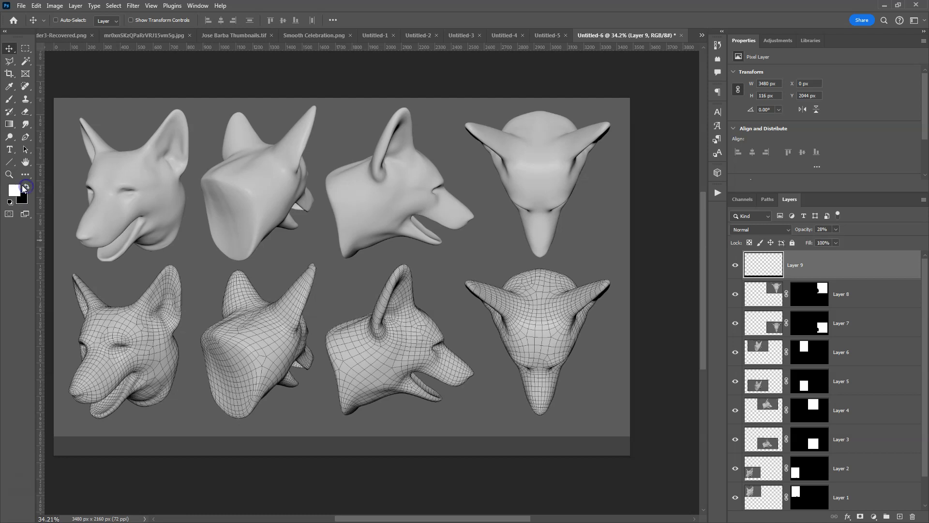
pyautogui.click(10, 149)
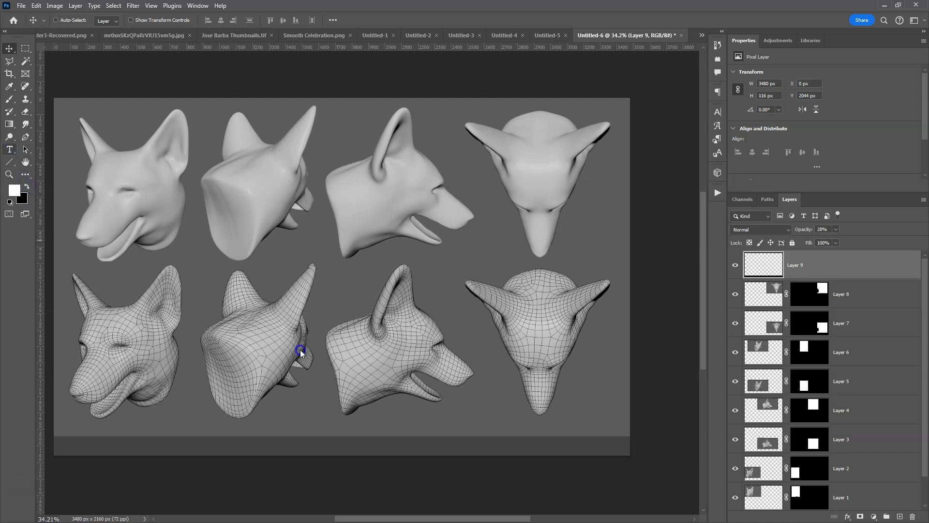
pyautogui.click(150, 446)
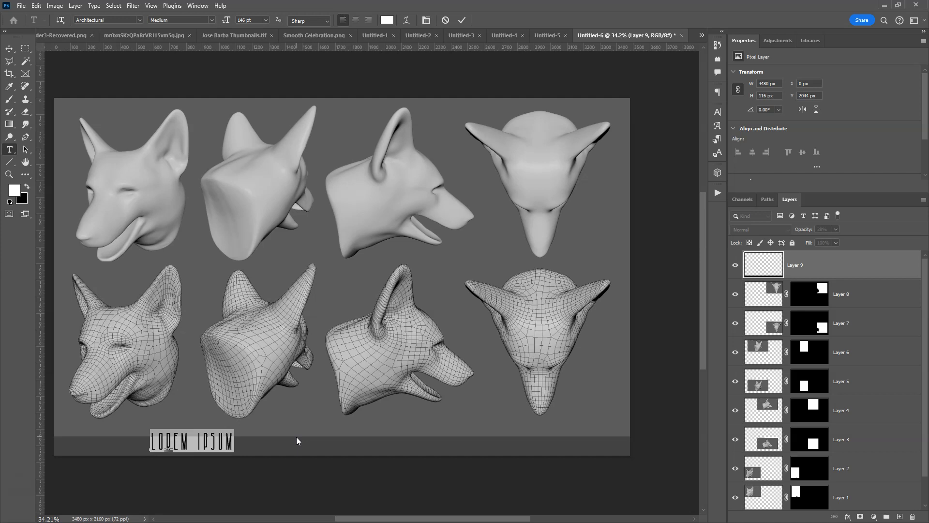
pyautogui.press('BackSpace')
pyautogui.write('DOG HEAD MO')
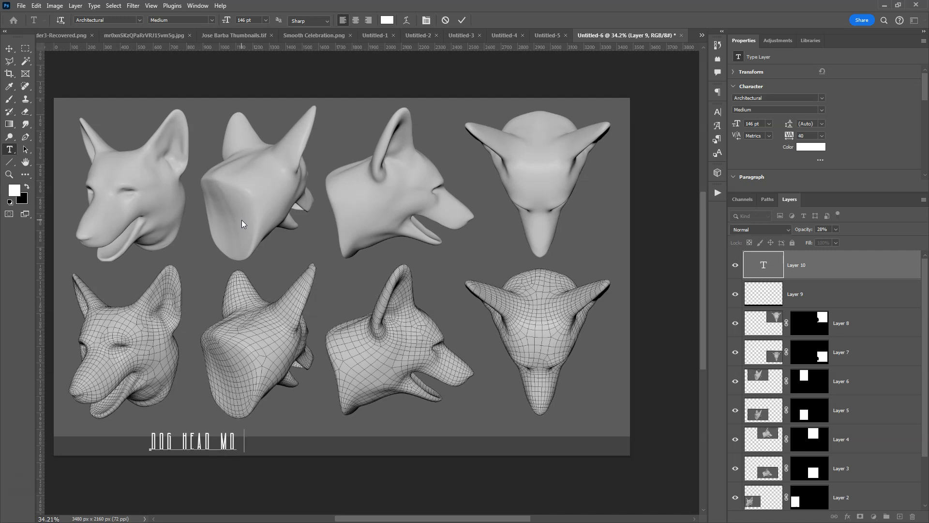
pyautogui.write('DEL')
pyautogui.click(6, 49)
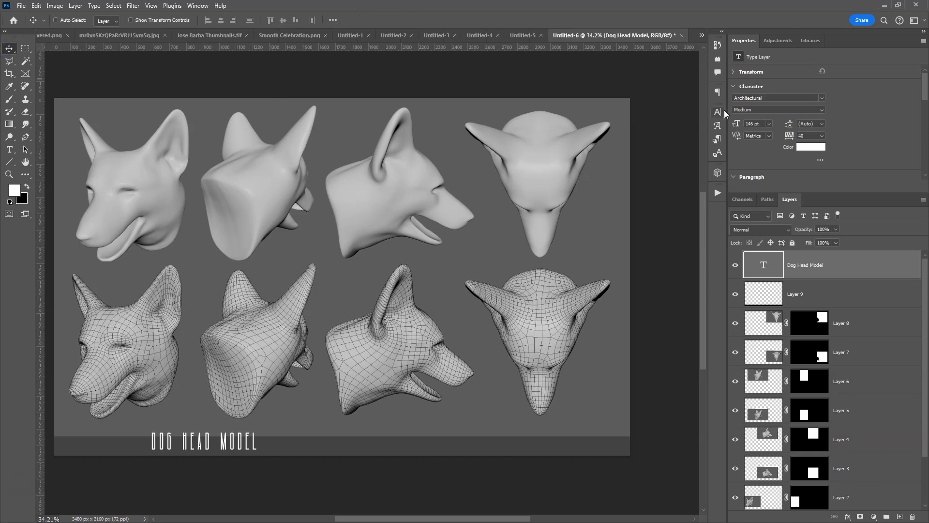
# Set the title's font to Arial Bold.
pyautogui.click(823, 98)
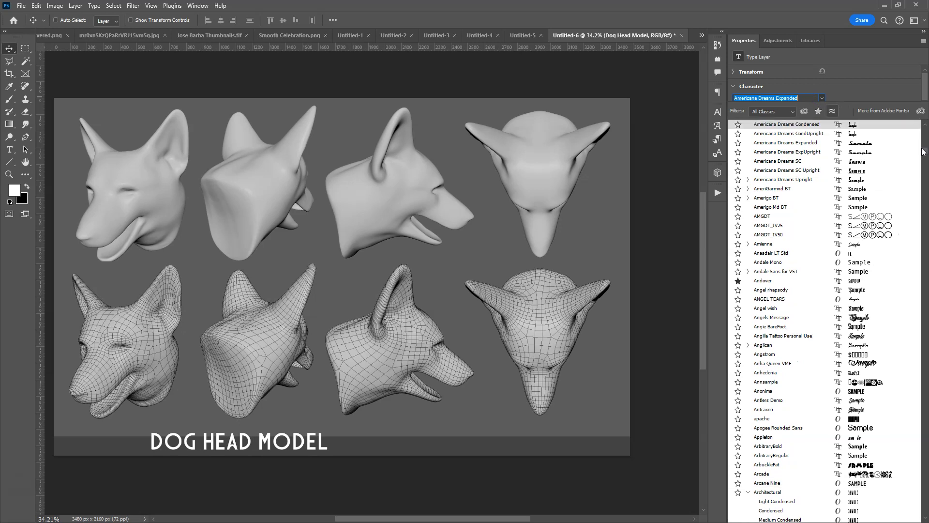
pyautogui.moveTo(924, 153); pyautogui.dragTo(925, 120)
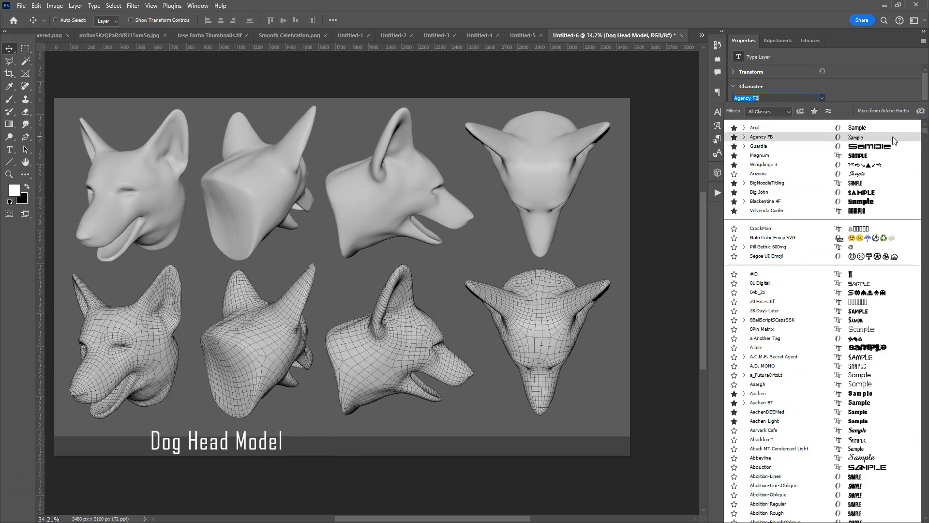
pyautogui.click(766, 98)
pyautogui.press('Return')
pyautogui.write('ari')
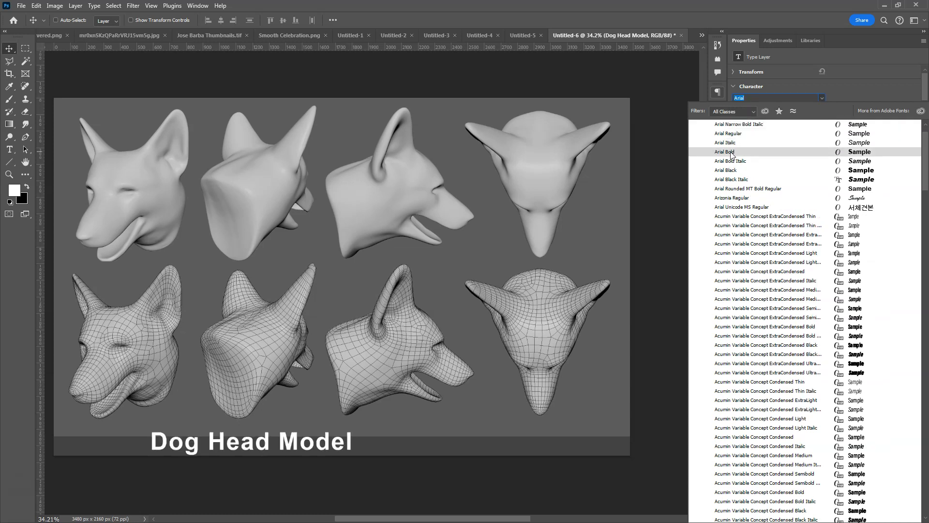
pyautogui.click(731, 152)
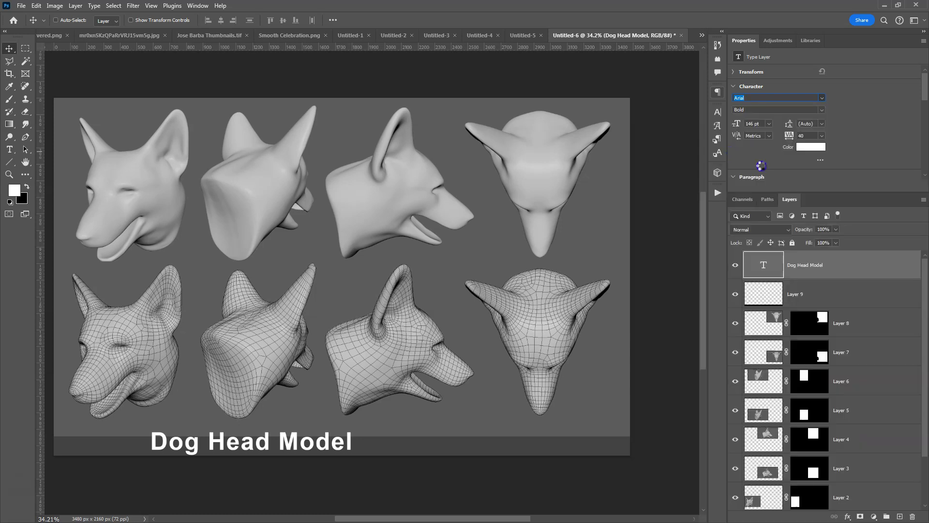
# Make the title text grey by sampling it from the sheet.
pyautogui.click(810, 148)
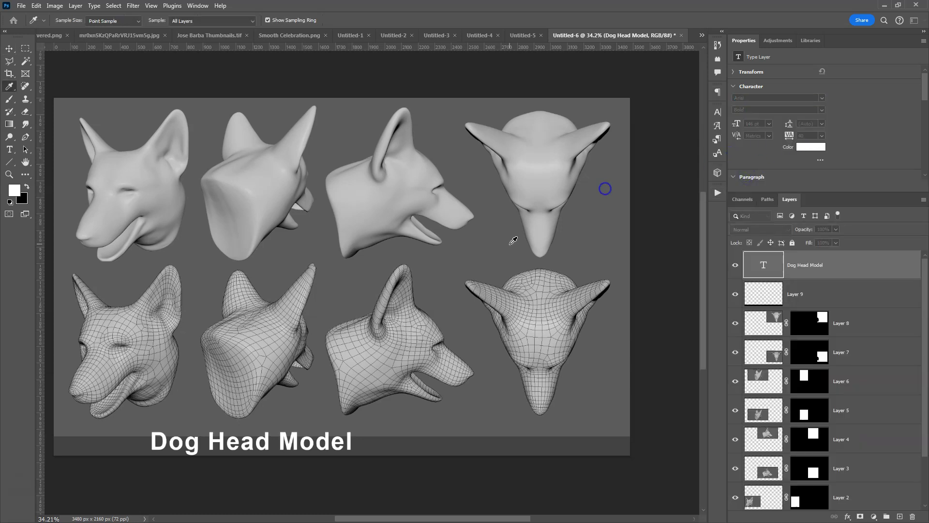
pyautogui.click(510, 242)
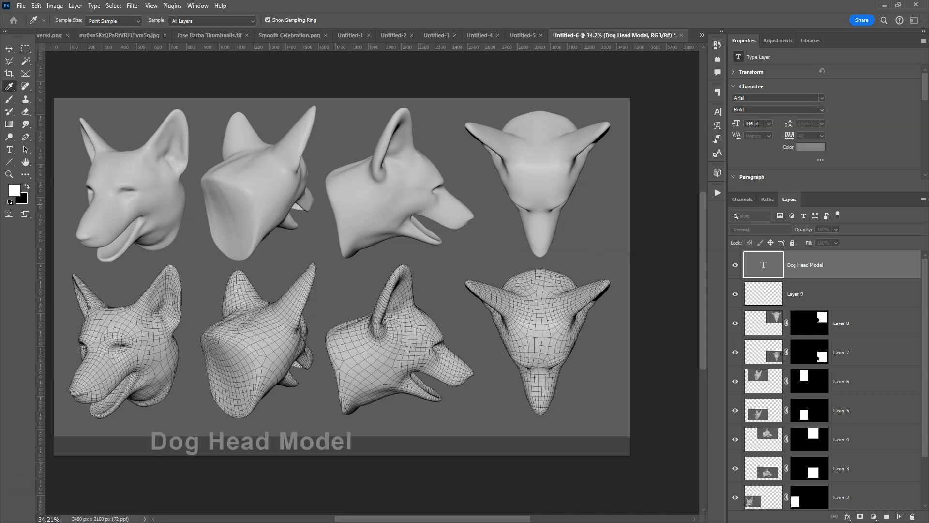
pyautogui.click(810, 146)
pyautogui.moveTo(699, 99); pyautogui.dragTo(415, 83)
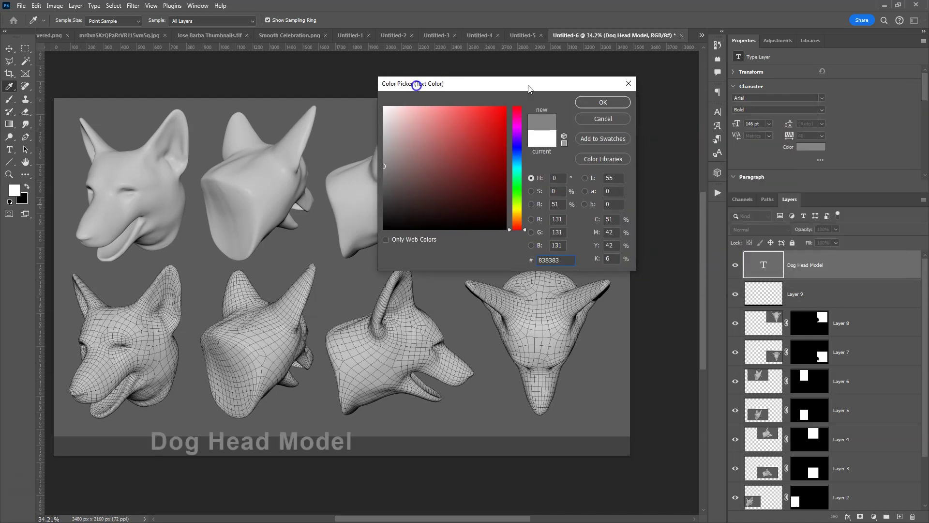
pyautogui.click(608, 101)
pyautogui.press('v')
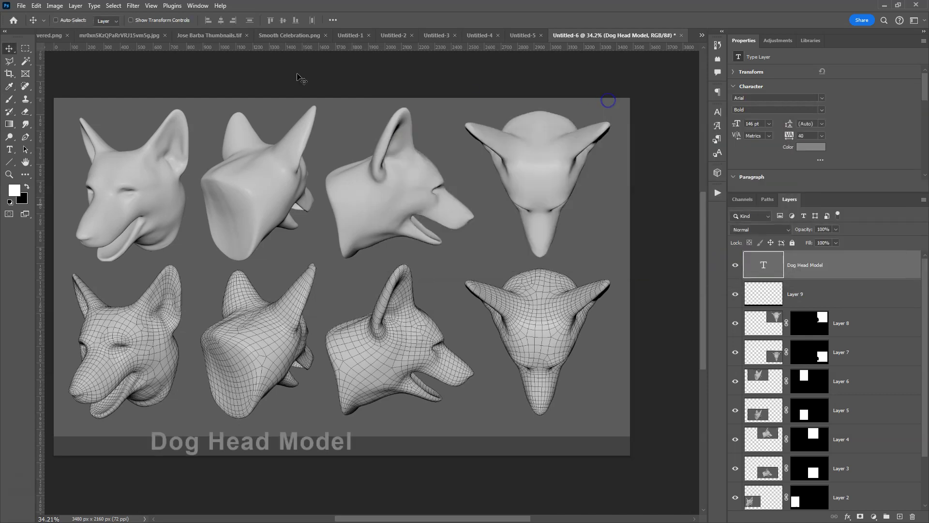
# Turn on All Caps for the title in the Character panel.
pyautogui.click(717, 112)
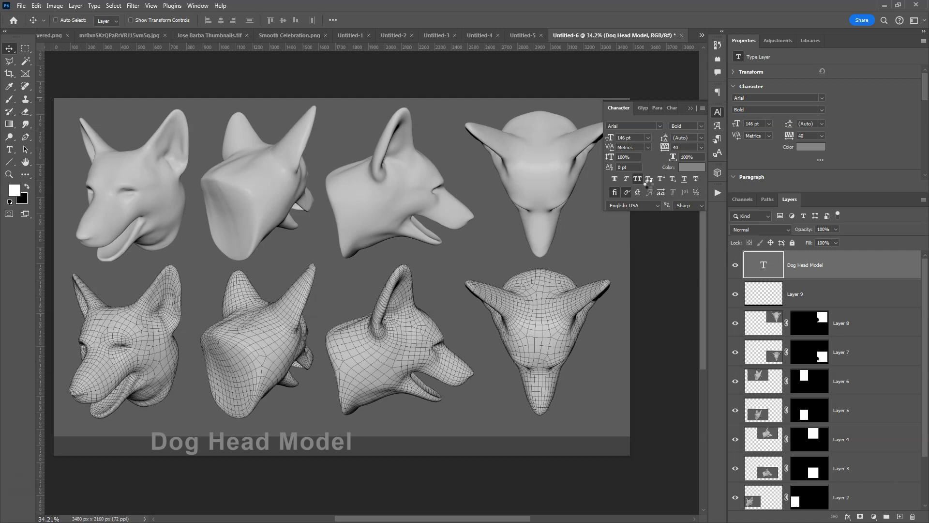
pyautogui.hotkey('alt', '[')
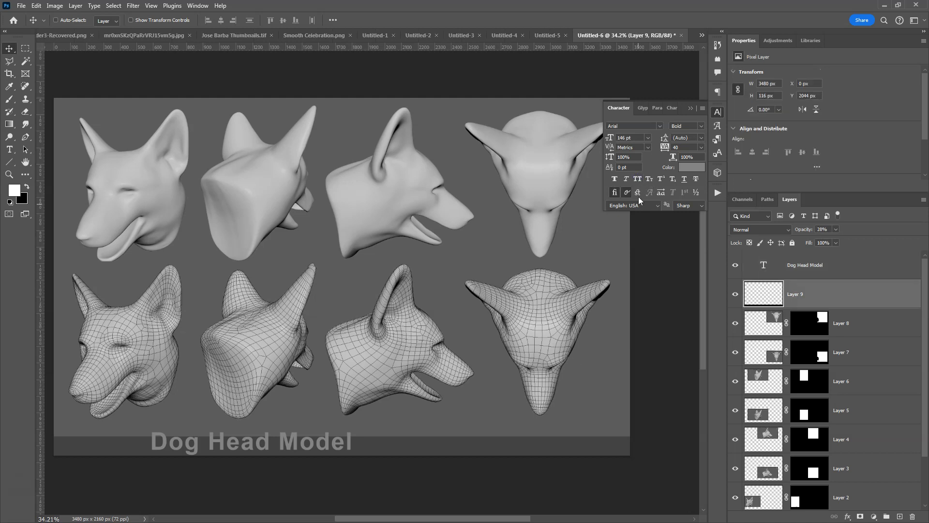
pyautogui.click(637, 178)
pyautogui.hotkey('alt', ']')
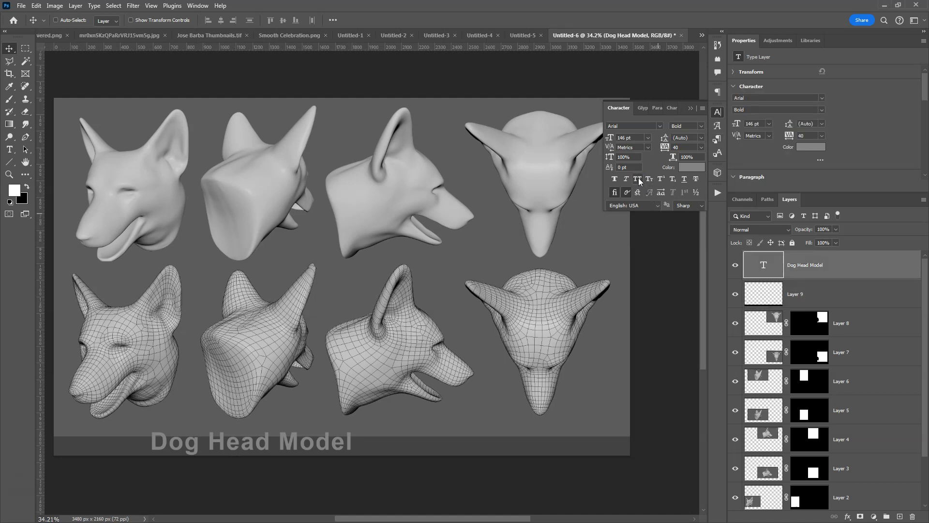
pyautogui.click(638, 179)
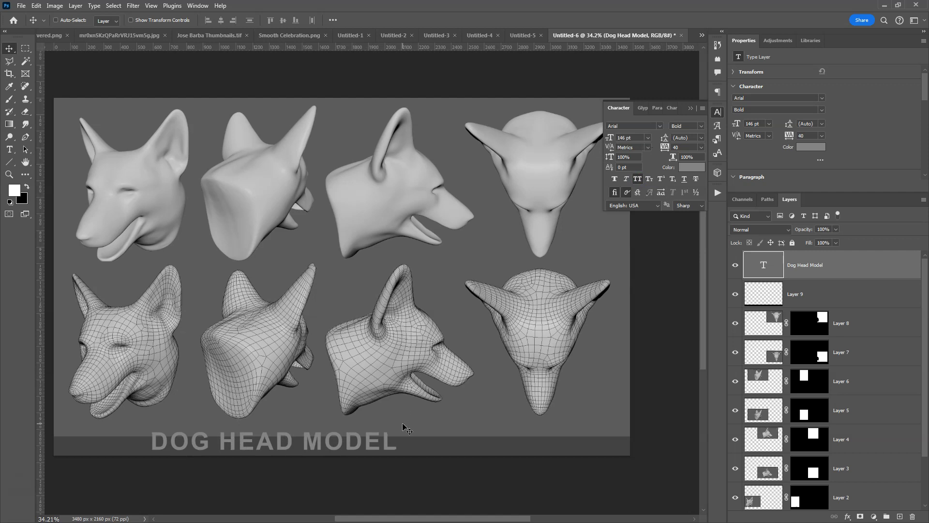
# Scale the title to about 49%, move it left, and set its tracking to 0.
pyautogui.hotkey('ctrl', 't')
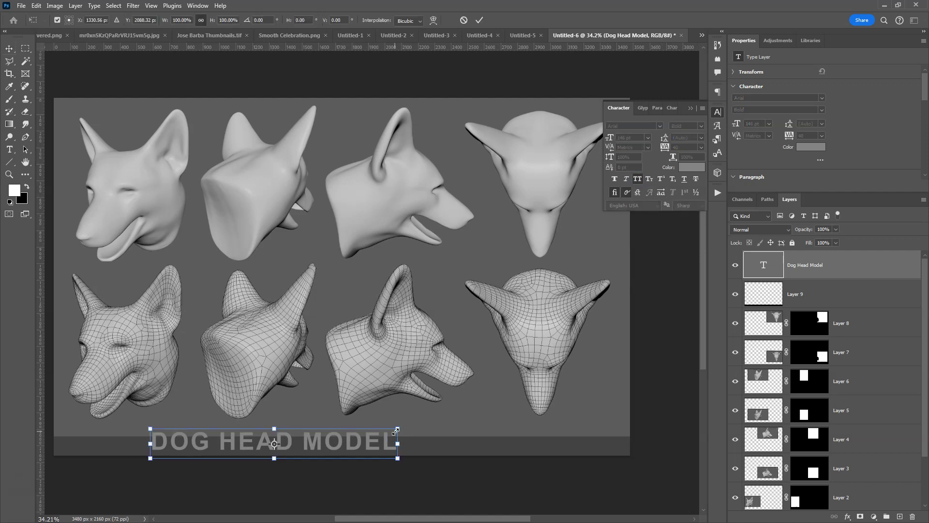
pyautogui.moveTo(397, 428); pyautogui.dragTo(149, 444)
pyautogui.press('Return')
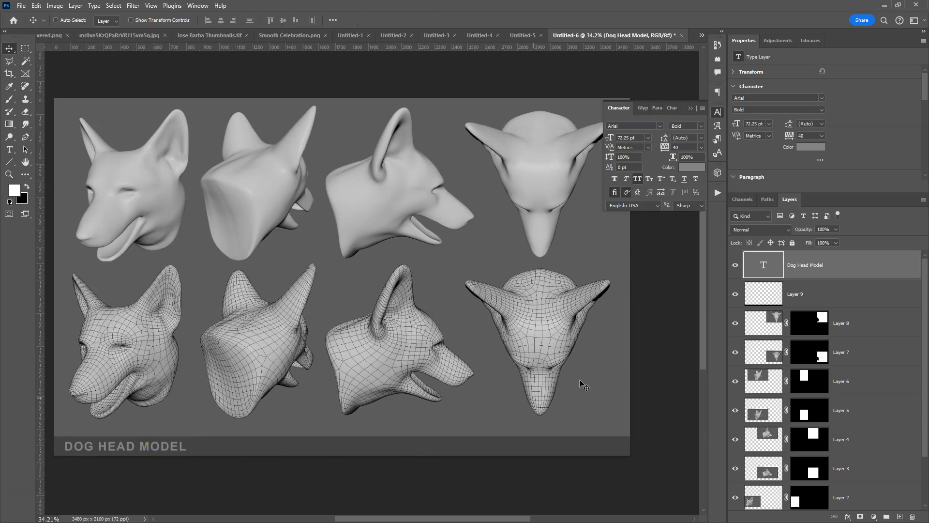
pyautogui.click(701, 148)
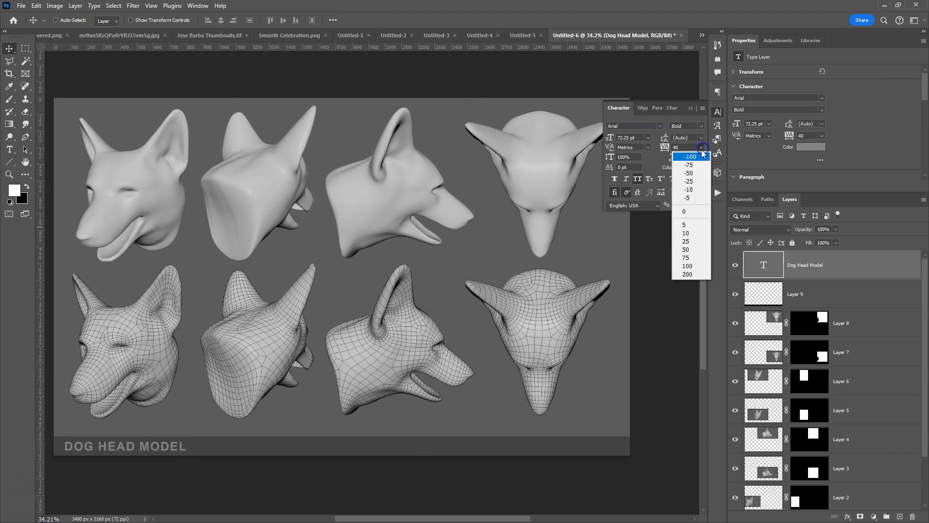
pyautogui.click(689, 212)
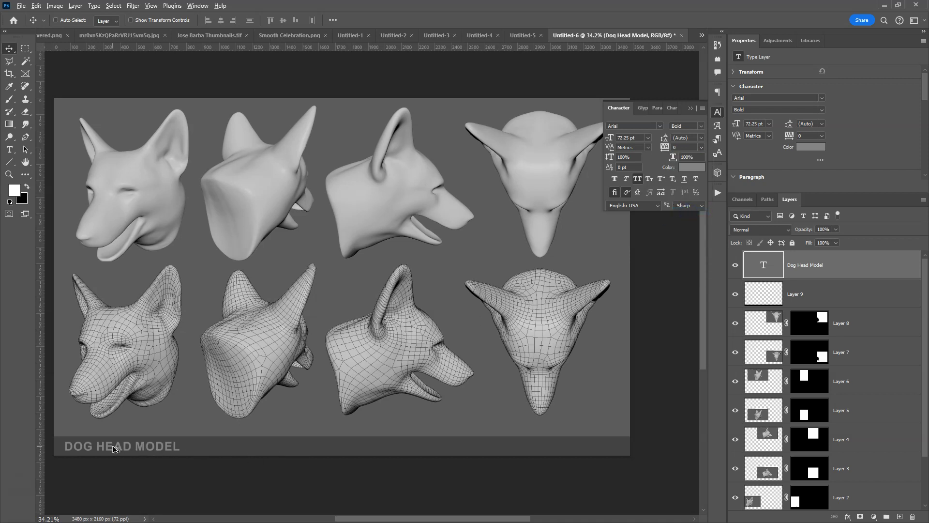
# Copy the title to the strip's right end and retype it as the author's name.
pyautogui.moveTo(112, 450); pyautogui.dragTo(554, 459)
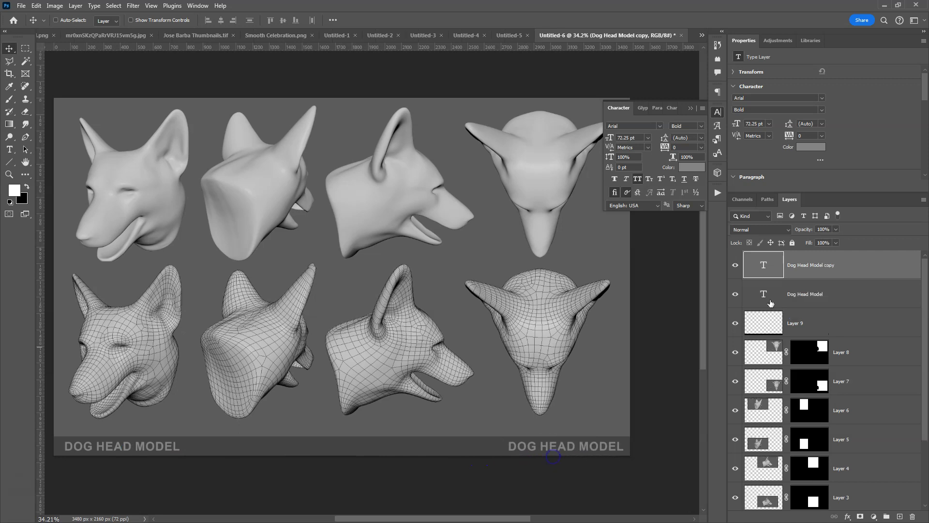
pyautogui.doubleClick(763, 266)
pyautogui.write('MICHEA')
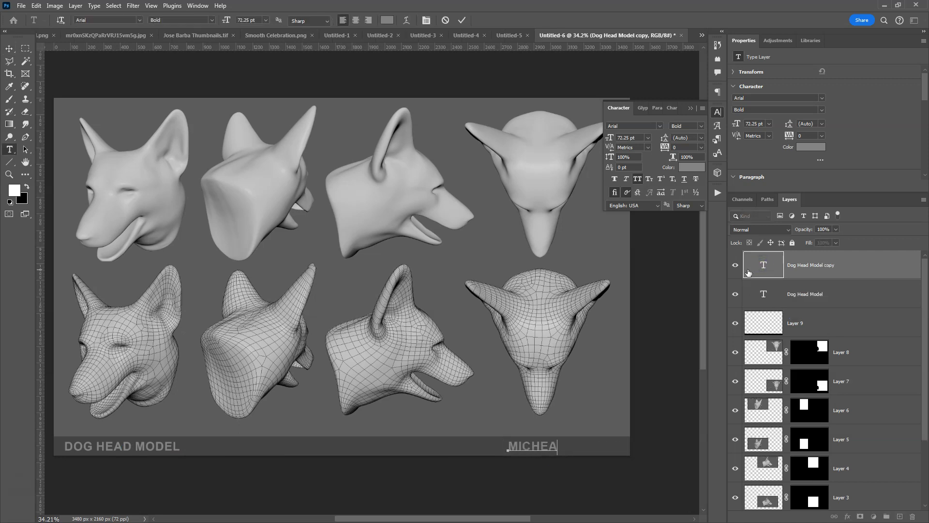
pyautogui.write('L EU')
pyautogui.click(9, 48)
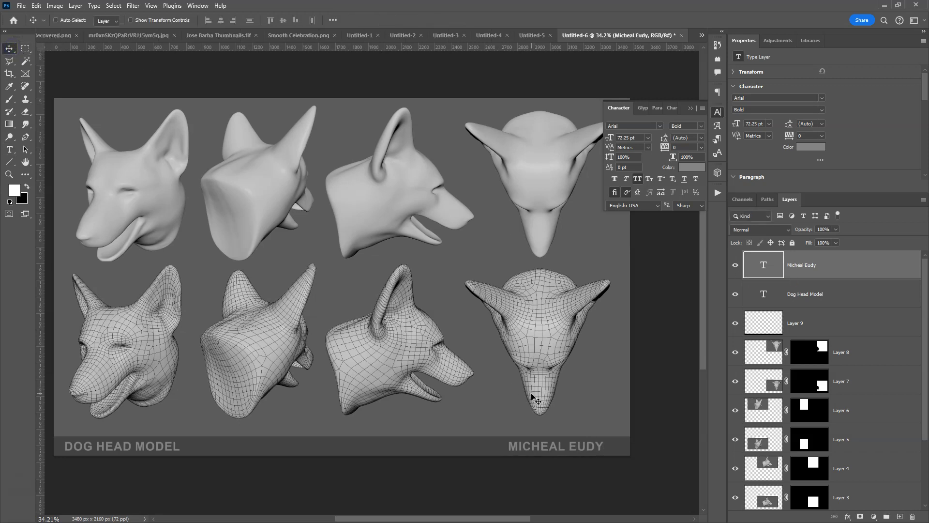
pyautogui.hotkey('shift', 'Right')
pyautogui.hotkey('shift', 'Right')
pyautogui.hotkey('shift', 'Right')
pyautogui.hotkey('shift', 'Right')
pyautogui.hotkey('shift', 'Right')
pyautogui.hotkey('shift', 'Right')
pyautogui.hotkey('shift', 'Right')
pyautogui.hotkey('shift', 'Right')
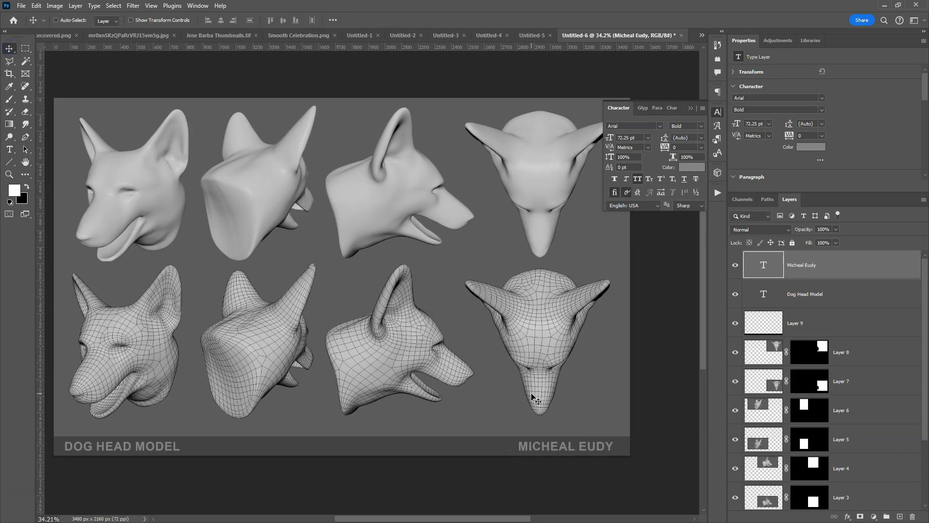
pyautogui.moveTo(481, 370); pyautogui.dragTo(481, 315)
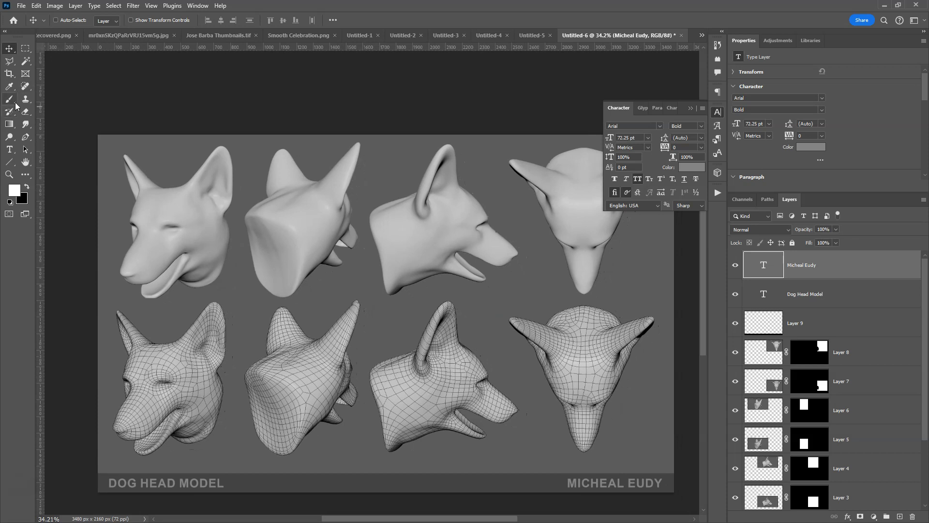
# Add a text label 'A' at the sheet's top left.
pyautogui.click(689, 108)
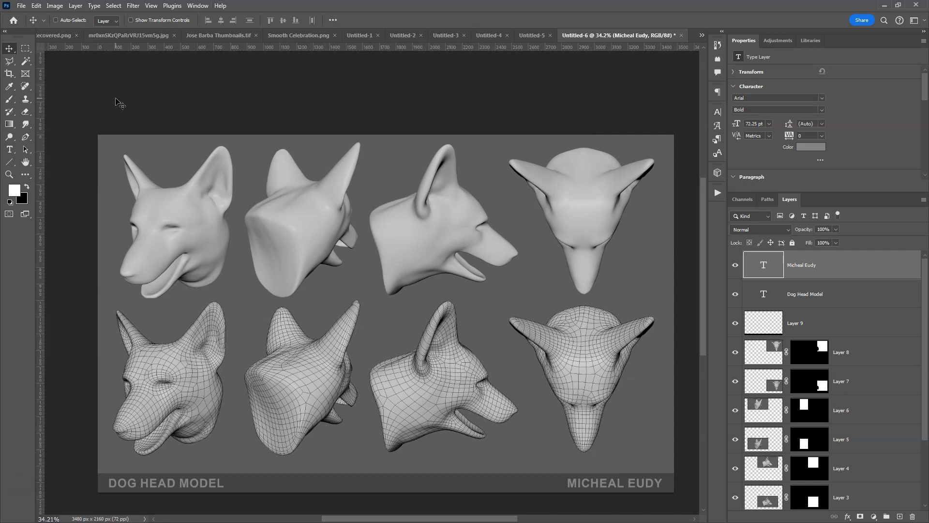
pyautogui.click(12, 151)
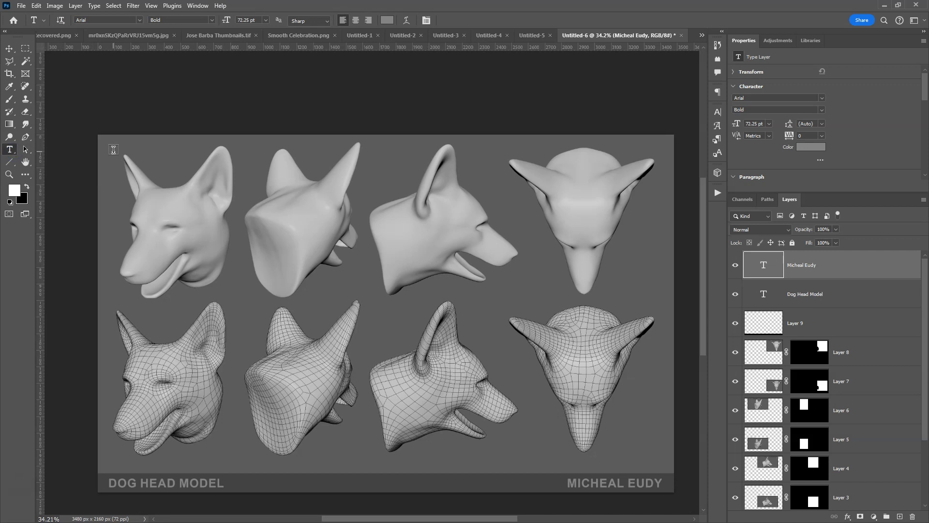
pyautogui.click(114, 149)
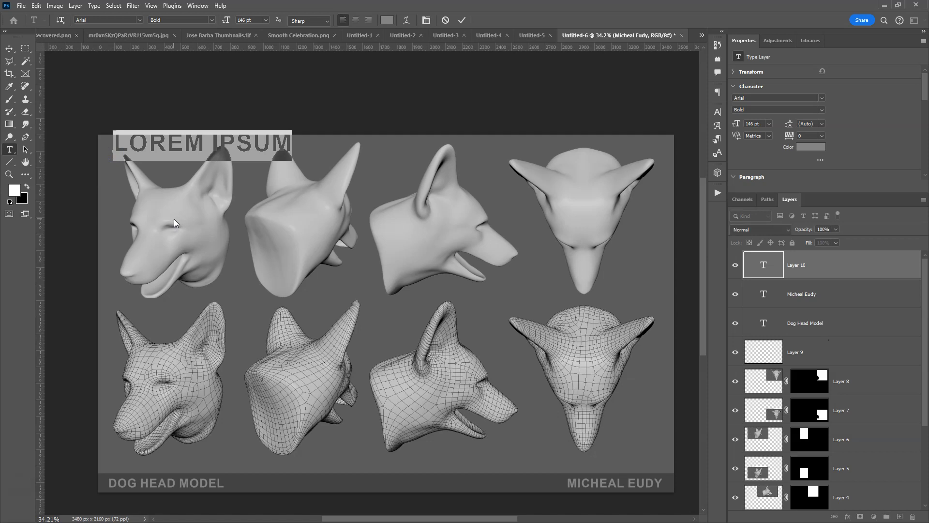
pyautogui.write('A')
pyautogui.click(10, 49)
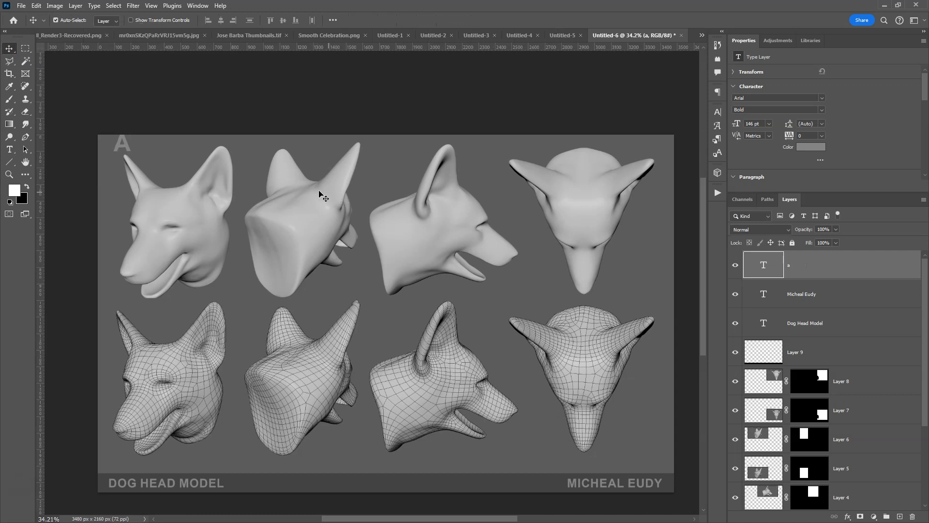
# Shrink the A label to 60 pt, set it top-left, and copy it above head two.
pyautogui.hotkey('ctrl', 't')
pyautogui.moveTo(129, 131); pyautogui.dragTo(122, 145)
pyautogui.press('Return')
pyautogui.click(770, 126)
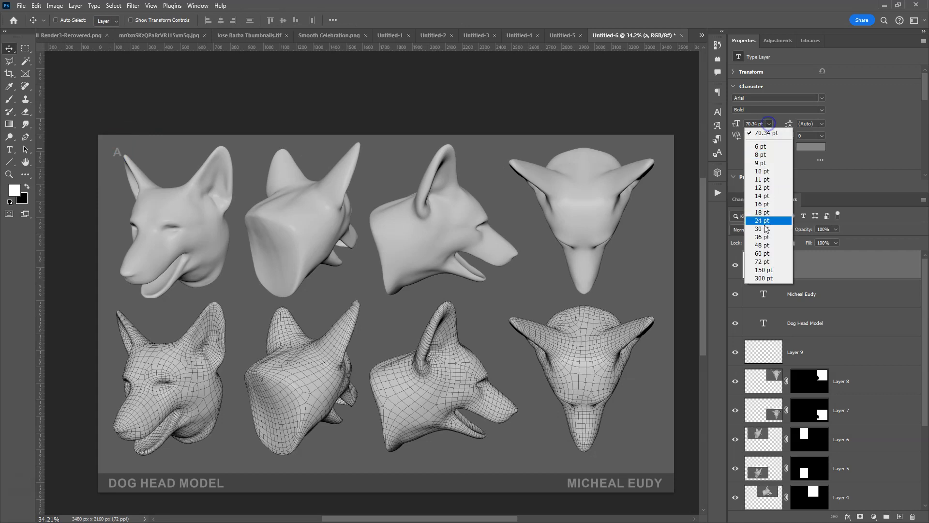
pyautogui.click(766, 254)
pyautogui.moveTo(150, 154); pyautogui.dragTo(143, 154)
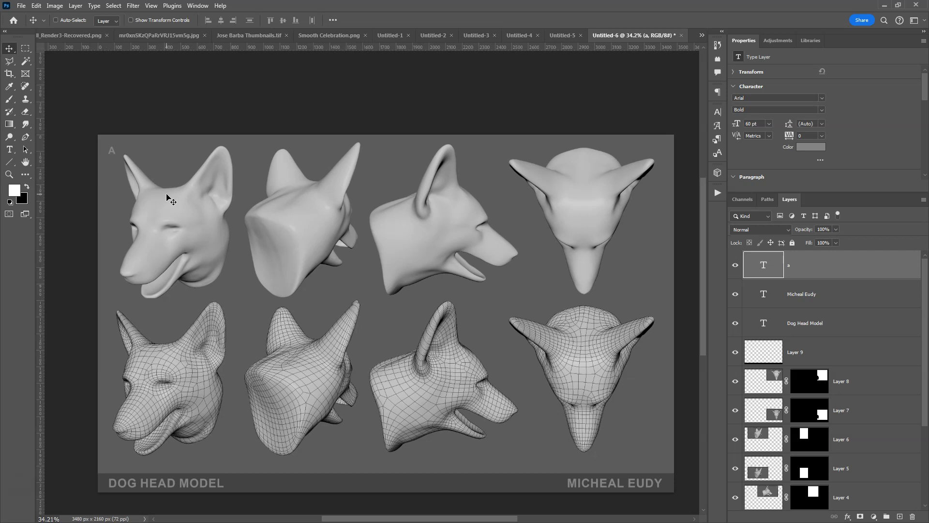
pyautogui.moveTo(160, 170); pyautogui.dragTo(266, 180)
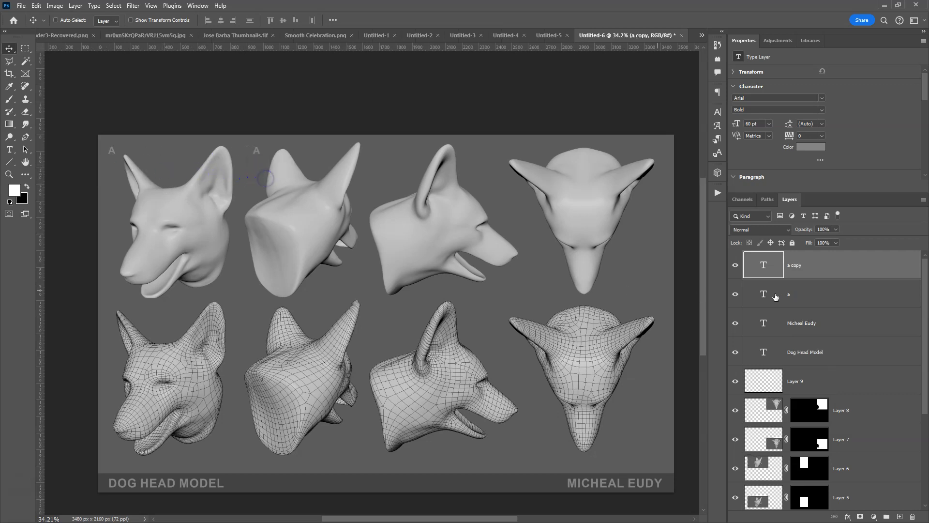
# Relabel the copies B, C and D above the second, third and fourth heads.
pyautogui.doubleClick(765, 266)
pyautogui.write('B')
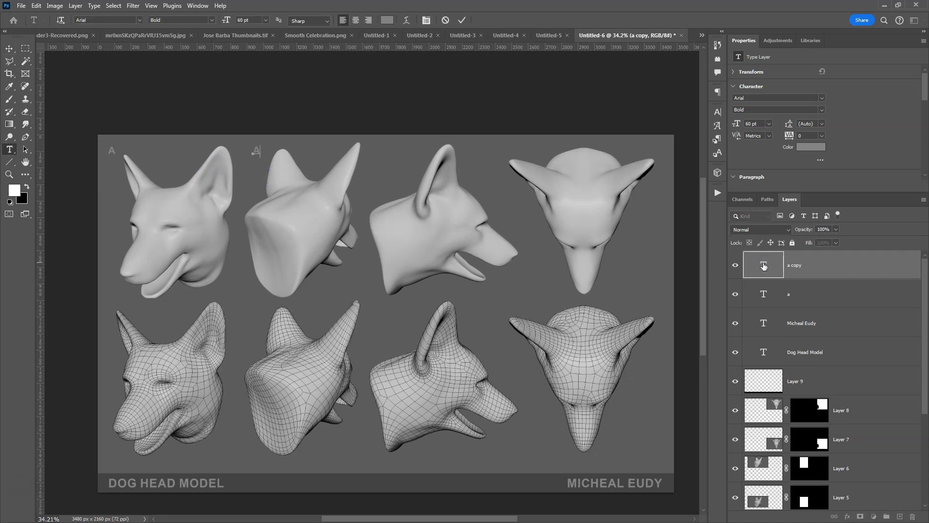
pyautogui.click(9, 48)
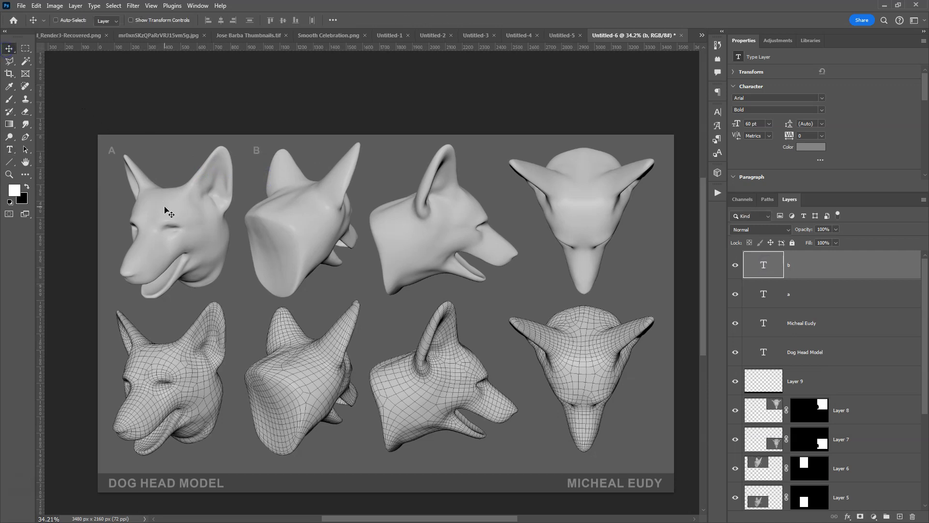
pyautogui.moveTo(249, 187); pyautogui.dragTo(409, 194)
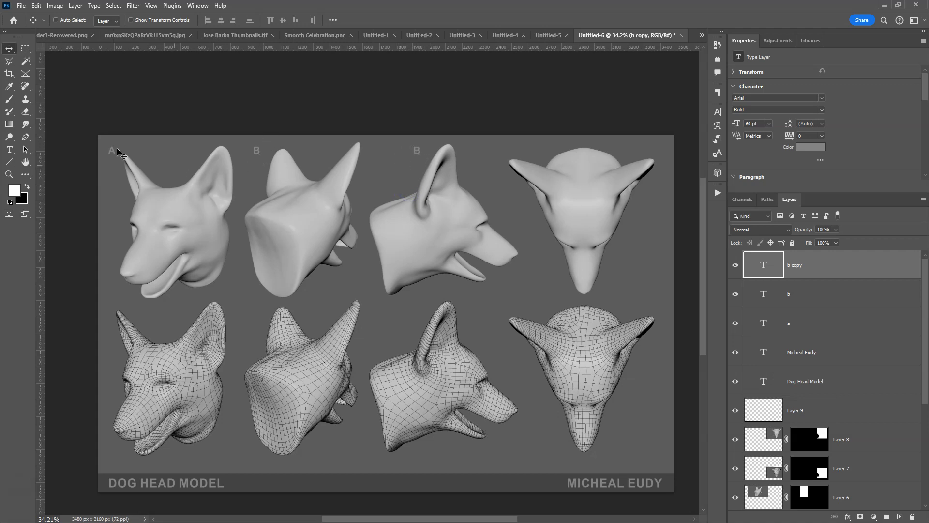
pyautogui.doubleClick(763, 264)
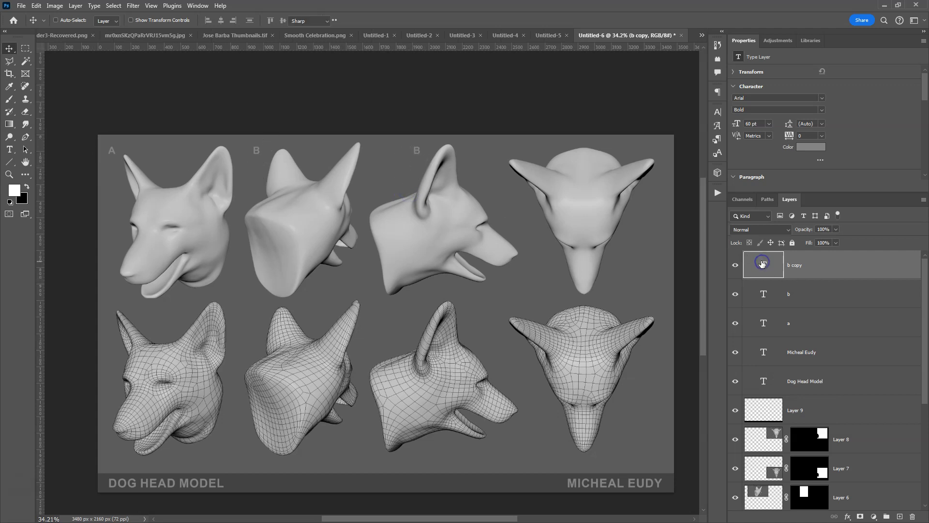
pyautogui.click(10, 48)
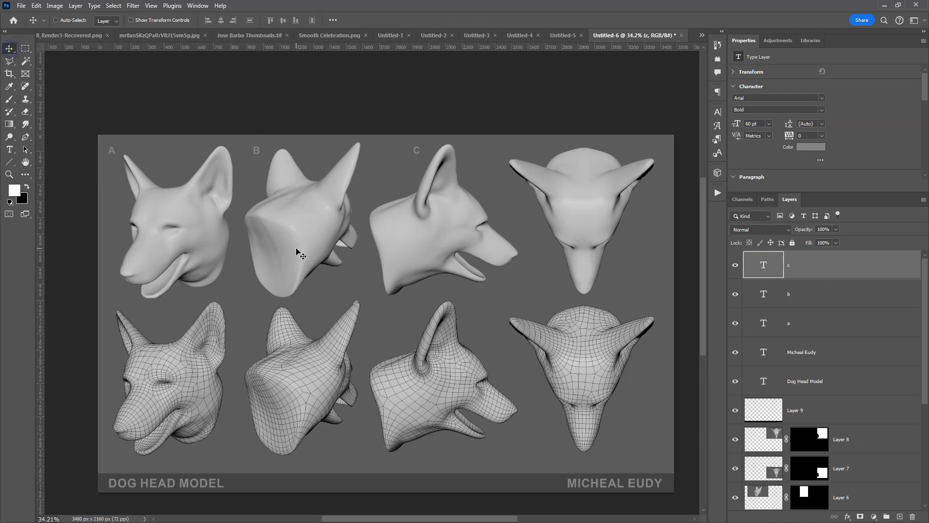
pyautogui.moveTo(296, 216); pyautogui.dragTo(376, 220)
pyautogui.doubleClick(764, 266)
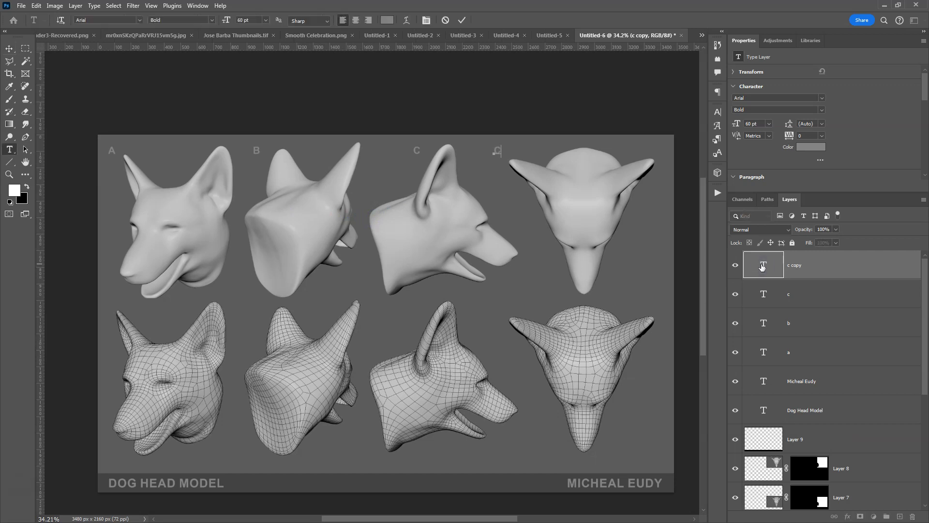
pyautogui.click(9, 49)
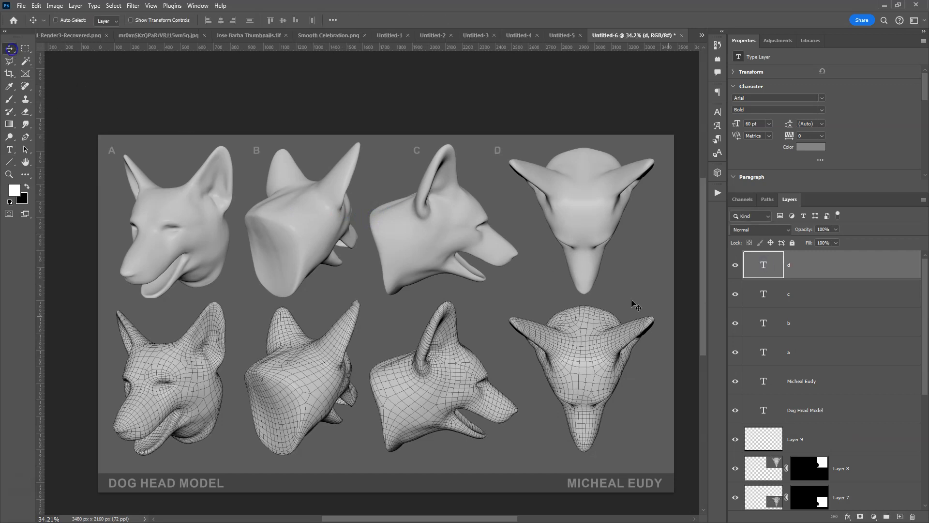
pyautogui.keyDown('shift'); pyautogui.click(799, 357); pyautogui.keyUp('shift')
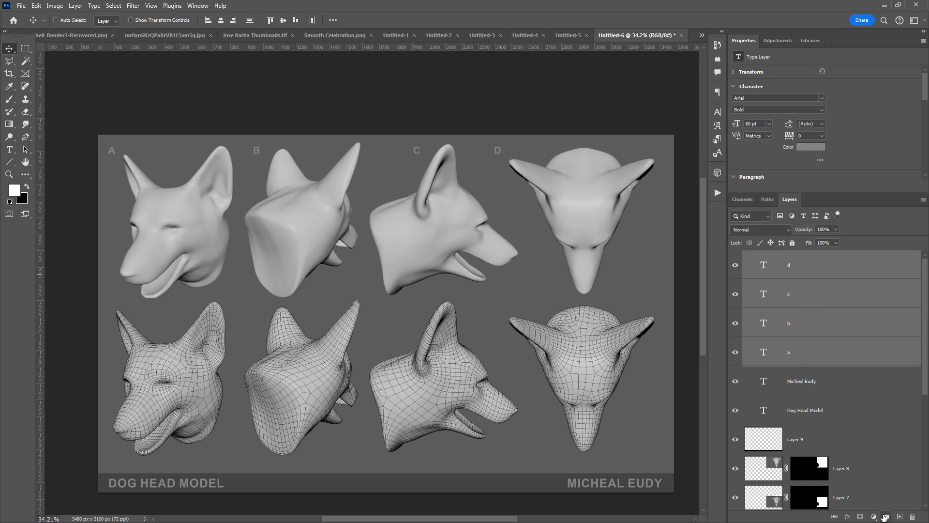
# Group the A–D letter layers and duplicate the group down above the wireframe row.
pyautogui.click(886, 516)
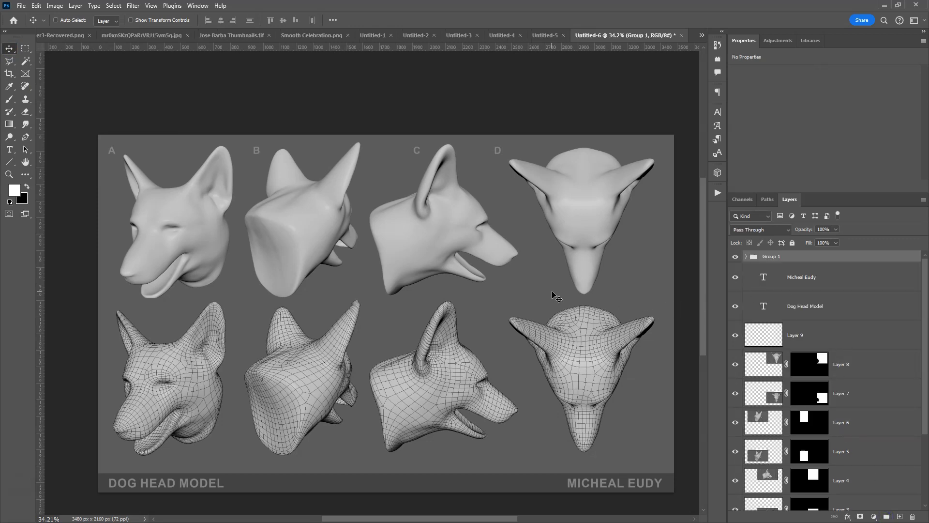
pyautogui.moveTo(496, 165); pyautogui.dragTo(496, 315)
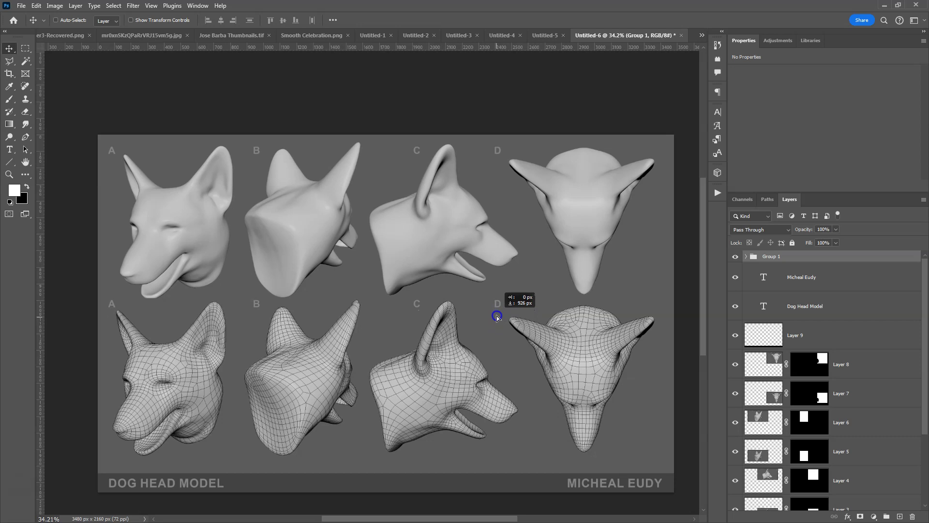
pyautogui.moveTo(497, 315); pyautogui.dragTo(496, 315)
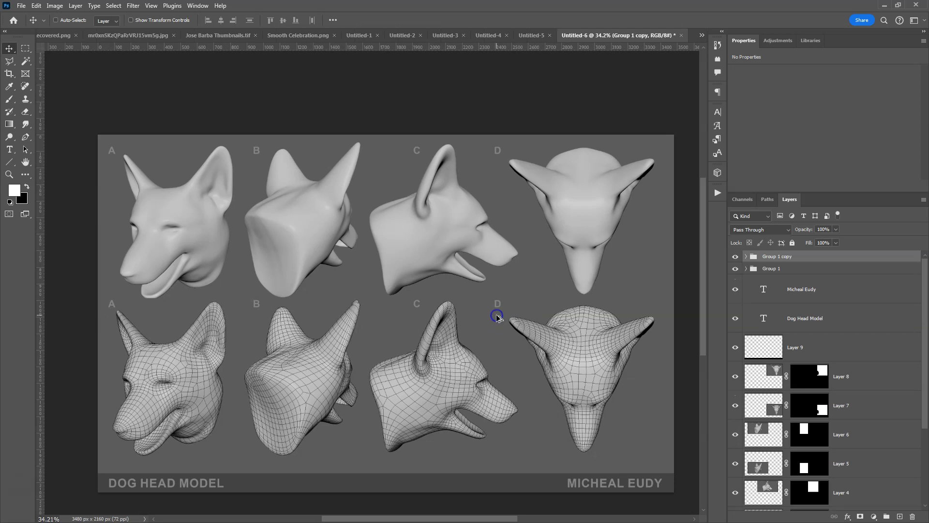
pyautogui.keyDown('ctrl'); pyautogui.click(175, 389); pyautogui.keyUp('ctrl')
# Nudge the first wireframe head slightly to the right.
pyautogui.hotkey('shift', 'Right')
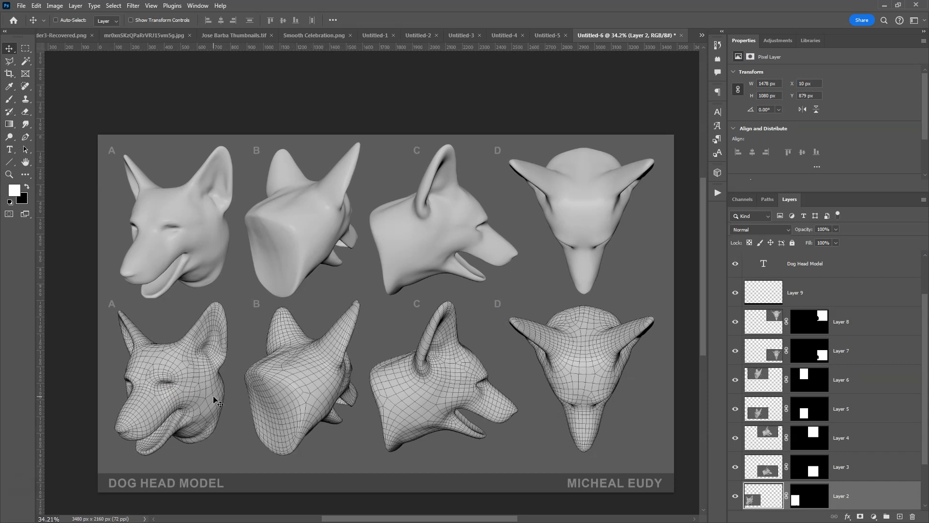
pyautogui.hotkey('shift', 'Right')
pyautogui.hotkey('shift', 'Right')
pyautogui.hotkey('shift', 'Right')
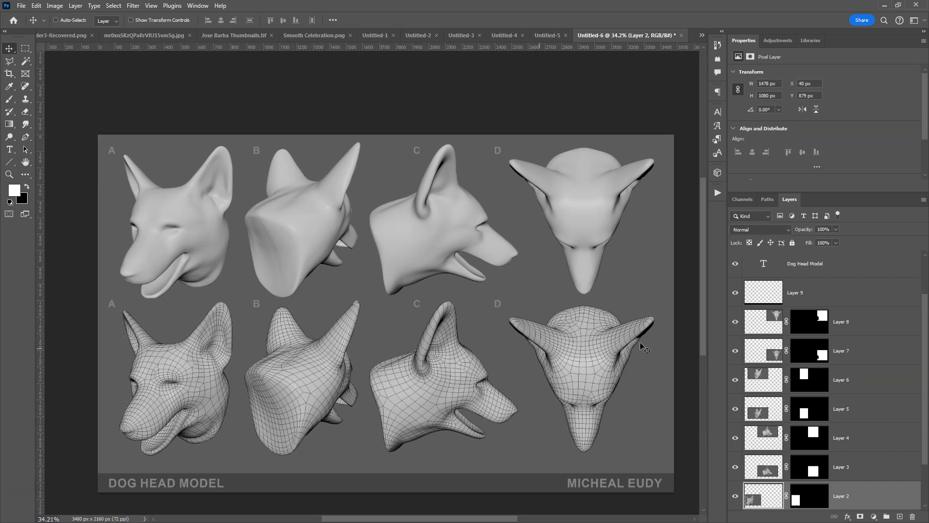
pyautogui.scroll(3, 850, 317)
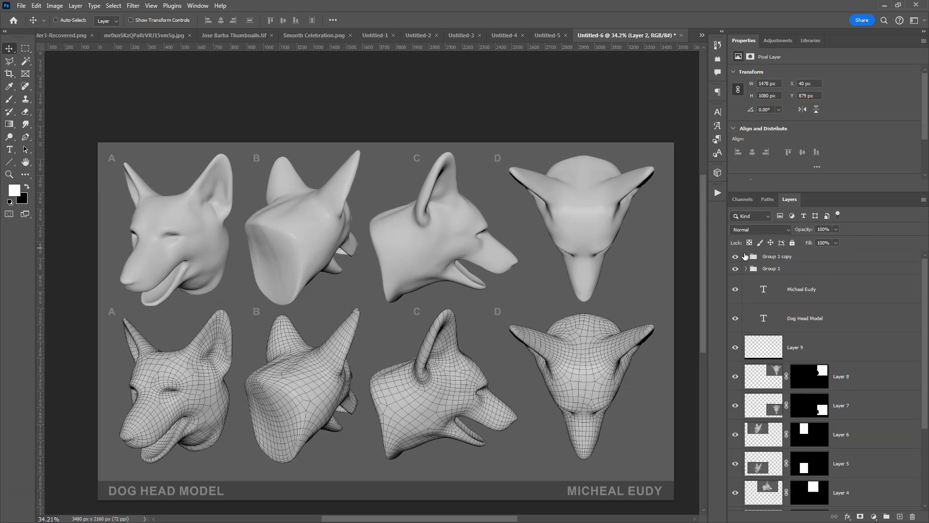
# Change the copied A and B labels to E and F.
pyautogui.click(746, 256)
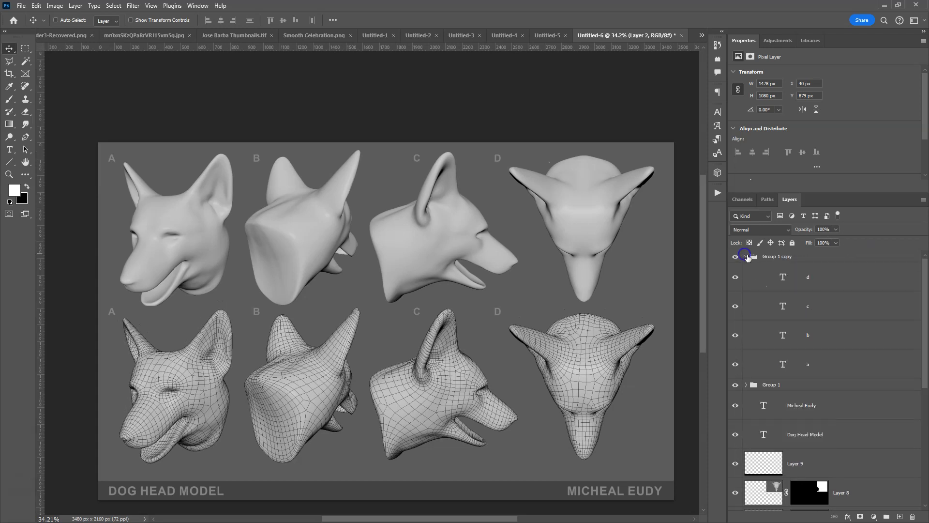
pyautogui.click(783, 365)
pyautogui.doubleClick(783, 366)
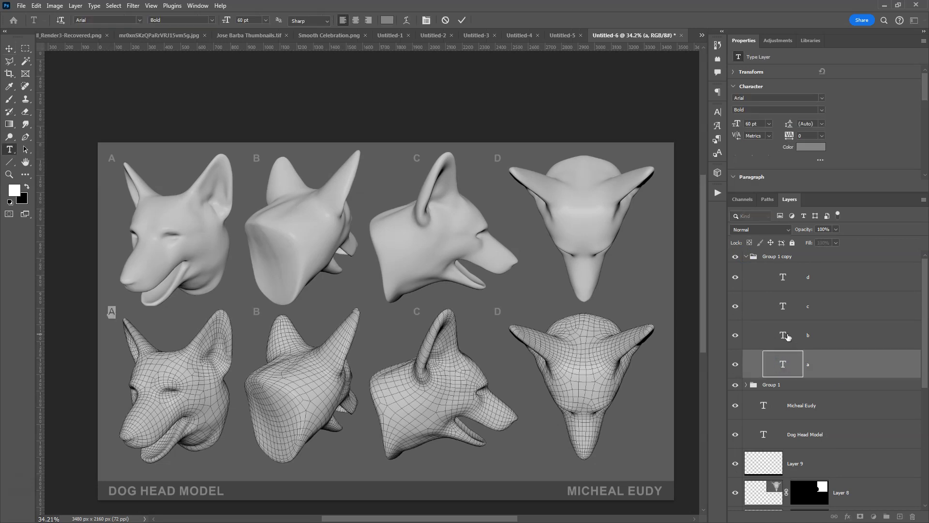
pyautogui.write('e')
pyautogui.doubleClick(780, 334)
pyautogui.write('f')
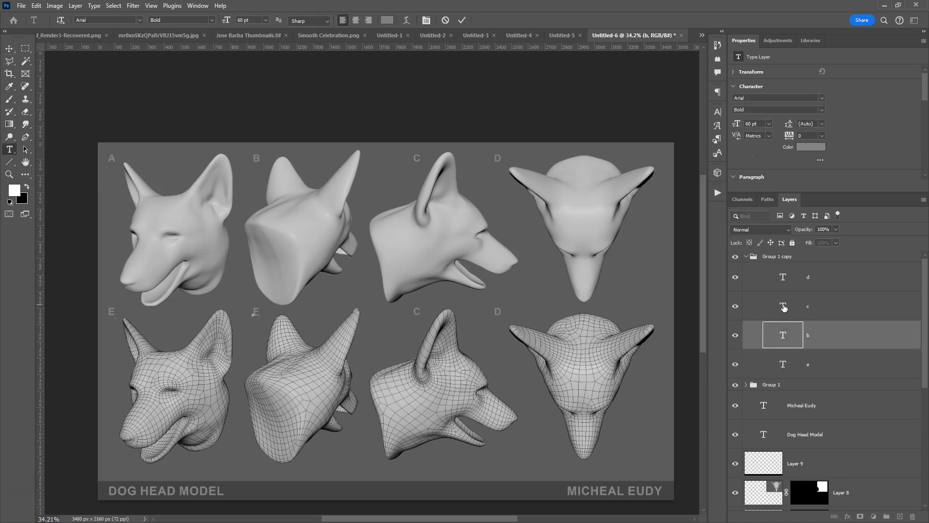
# Change the copied C and D labels to G and H.
pyautogui.click(782, 306)
pyautogui.doubleClick(780, 306)
pyautogui.write('g')
pyautogui.click(783, 279)
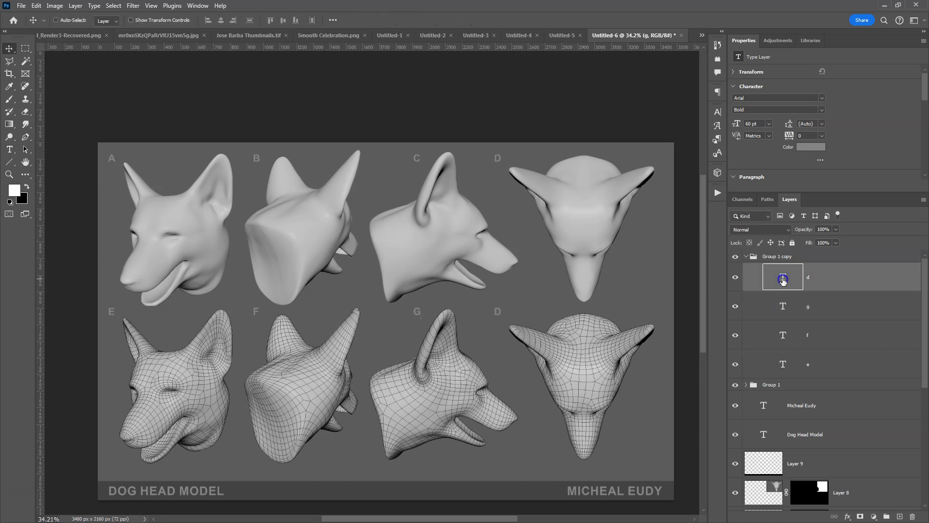
pyautogui.doubleClick(783, 278)
pyautogui.write('h')
pyautogui.click(10, 49)
pyautogui.click(26, 162)
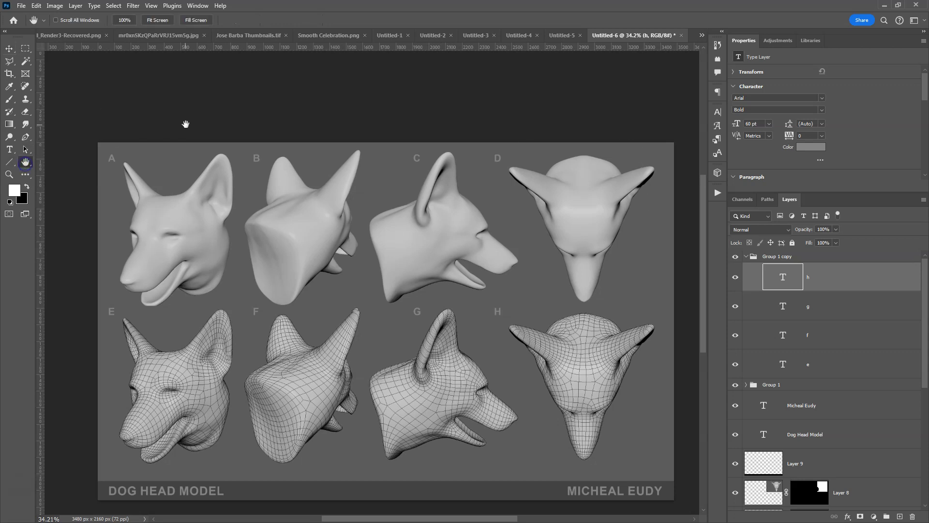
# Switch the sheet to Full Screen mode on a black background.
pyautogui.scroll(-2, 186, 125)
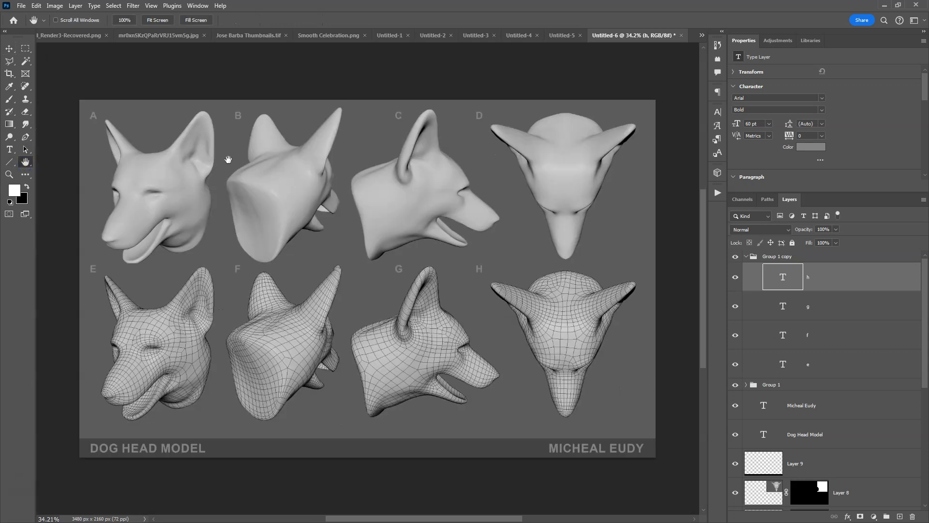
pyautogui.press('Tab')
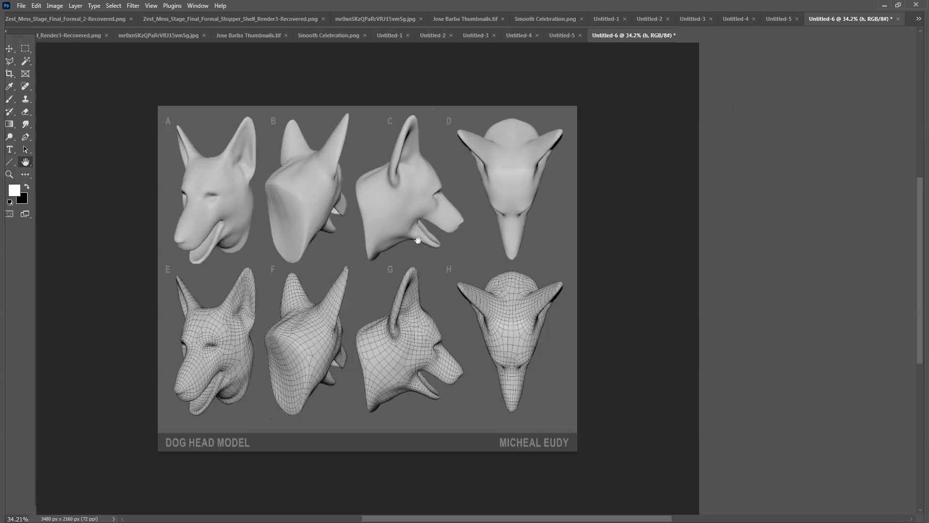
pyautogui.press('Tab')
pyautogui.press('f')
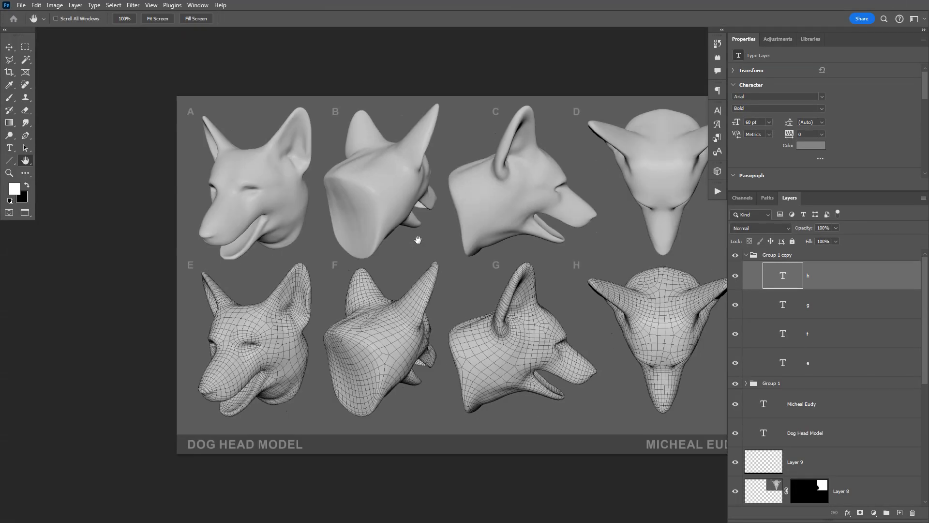
pyautogui.press('f')
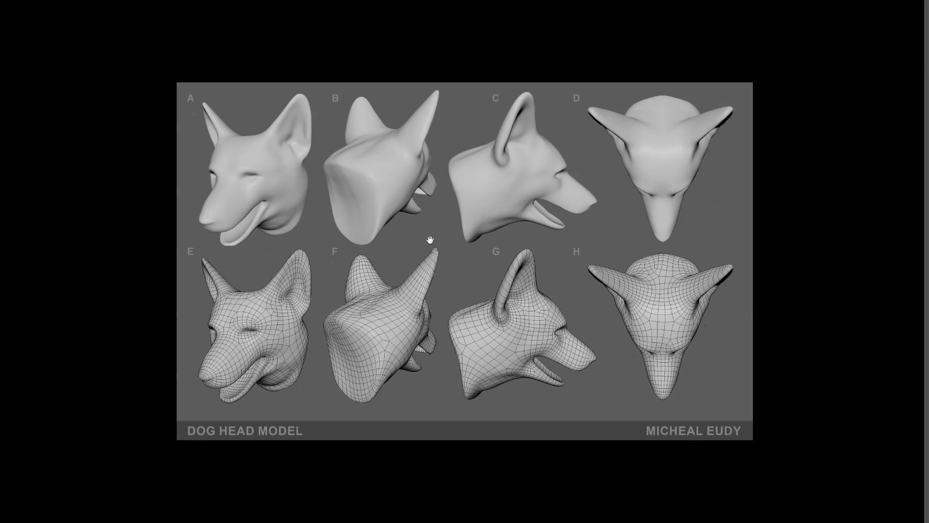
# Zoom in on heads F and G, then zoom back out to the whole sheet.
pyautogui.scroll(2, 430, 239)
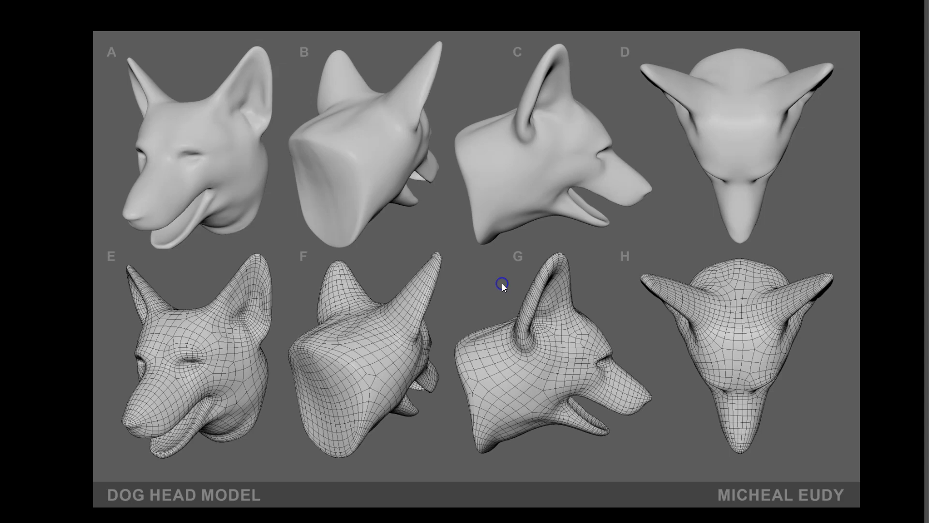
pyautogui.moveTo(502, 285); pyautogui.dragTo(500, 274)
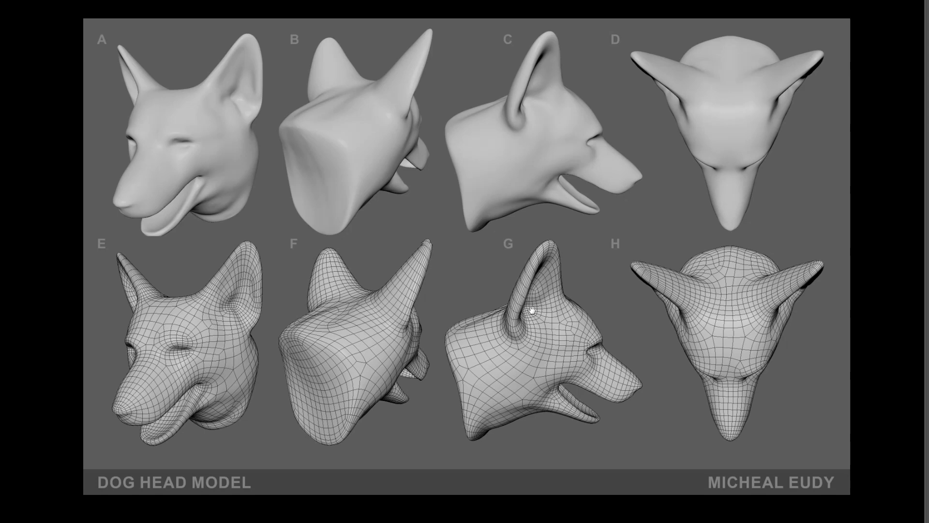
pyautogui.click(574, 327)
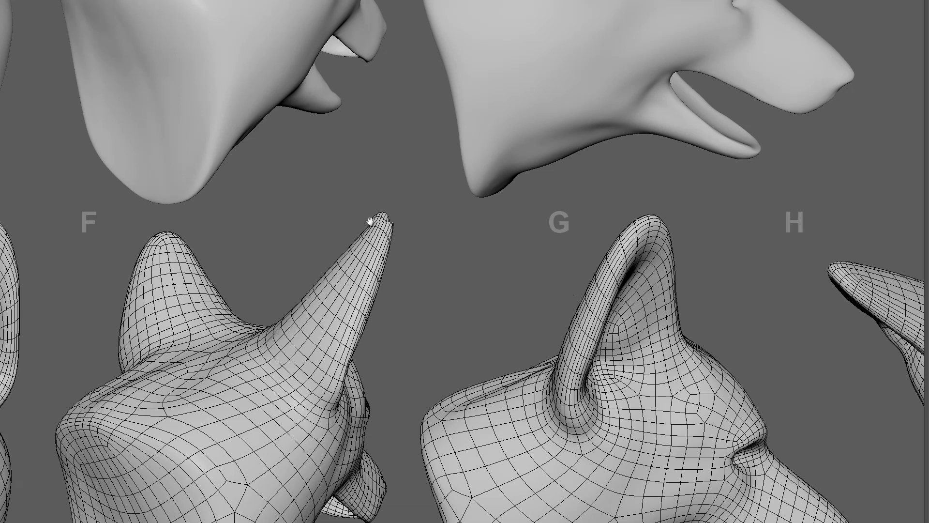
pyautogui.keyDown('alt'); pyautogui.click(367, 237); pyautogui.keyUp('alt')
pyautogui.keyDown('alt'); pyautogui.click(368, 239); pyautogui.keyUp('alt')
pyautogui.keyDown('alt'); pyautogui.click(367, 239); pyautogui.keyUp('alt')
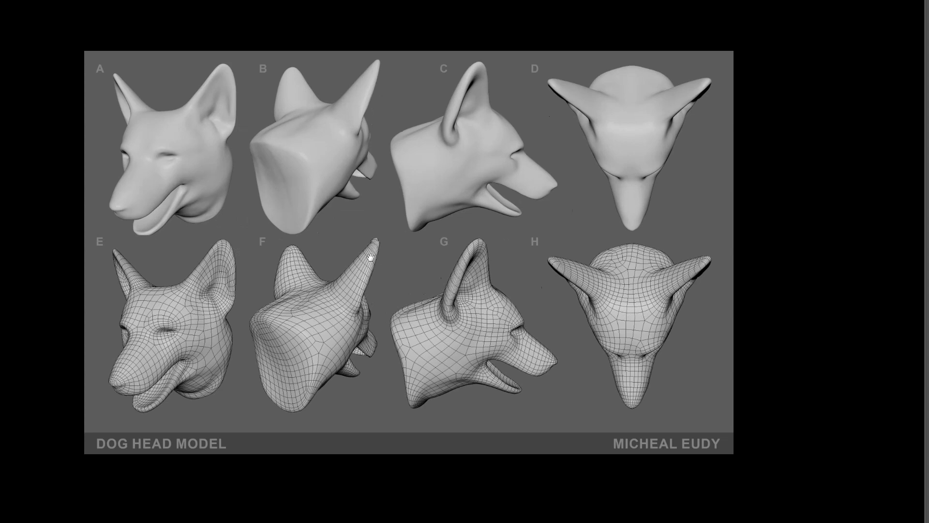
# Leave full screen, select head F's layer, and toggle its visibility to check it.
pyautogui.press('f')
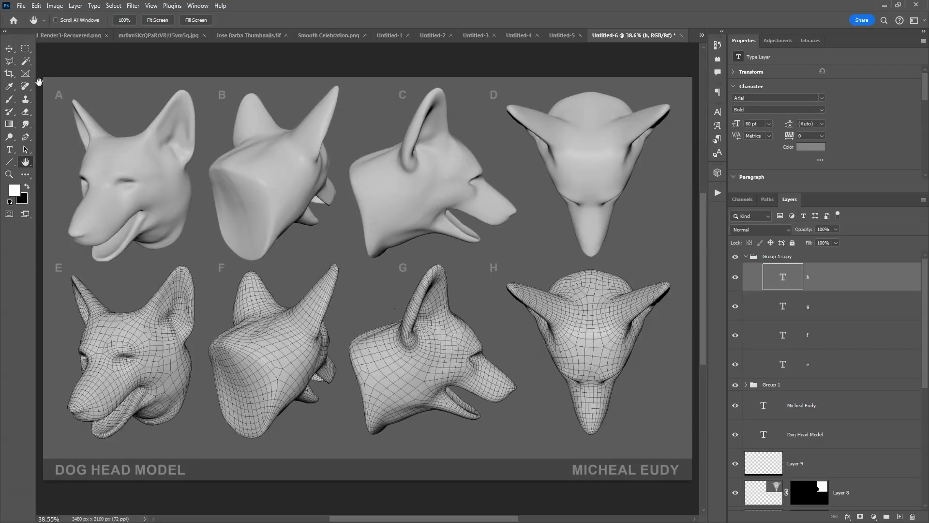
pyautogui.click(9, 48)
pyautogui.keyDown('ctrl'); pyautogui.click(309, 303); pyautogui.keyUp('ctrl')
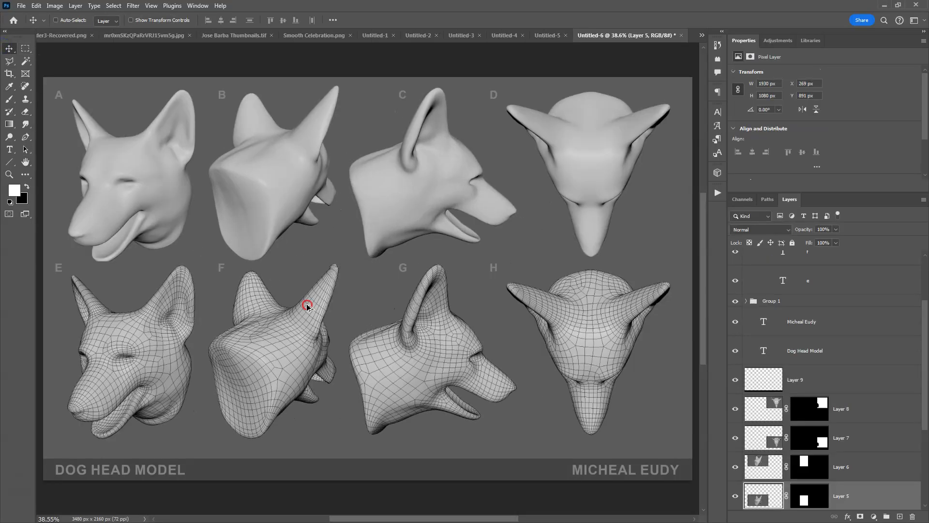
pyautogui.scroll(-2, 864, 455)
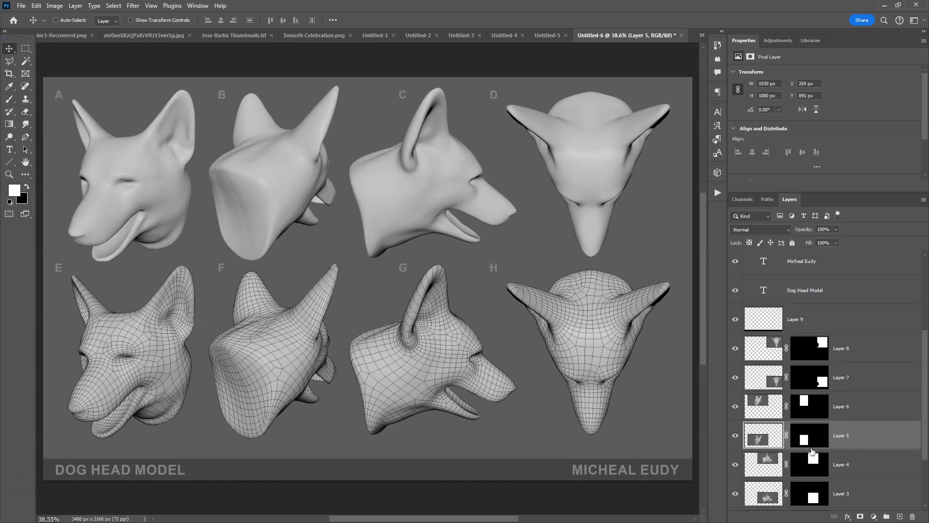
pyautogui.click(737, 437)
pyautogui.click(737, 437)
pyautogui.scroll(1, 333, 300)
pyautogui.scroll(3, 333, 300)
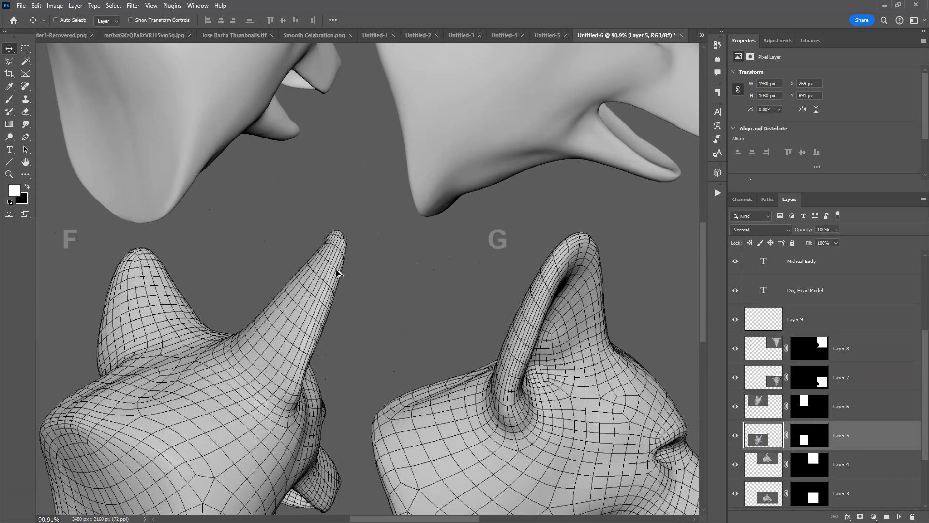
pyautogui.click(734, 436)
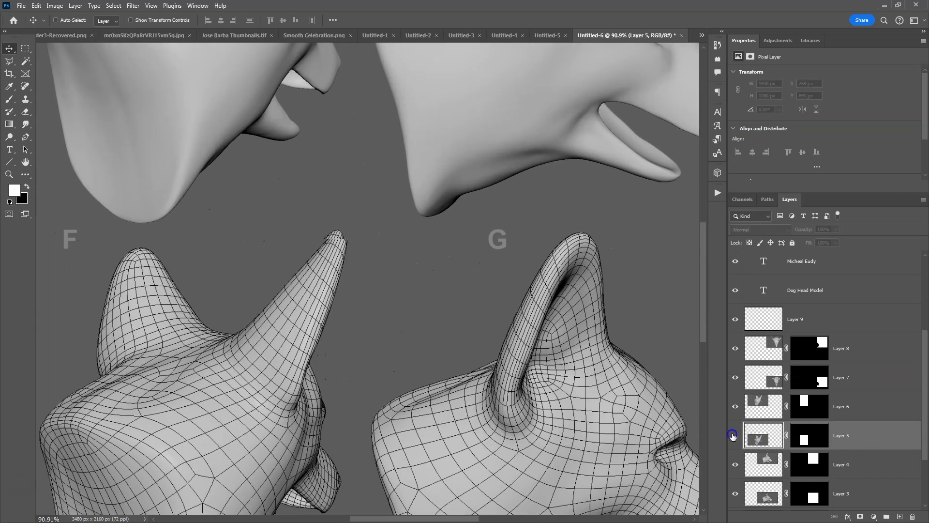
pyautogui.click(734, 436)
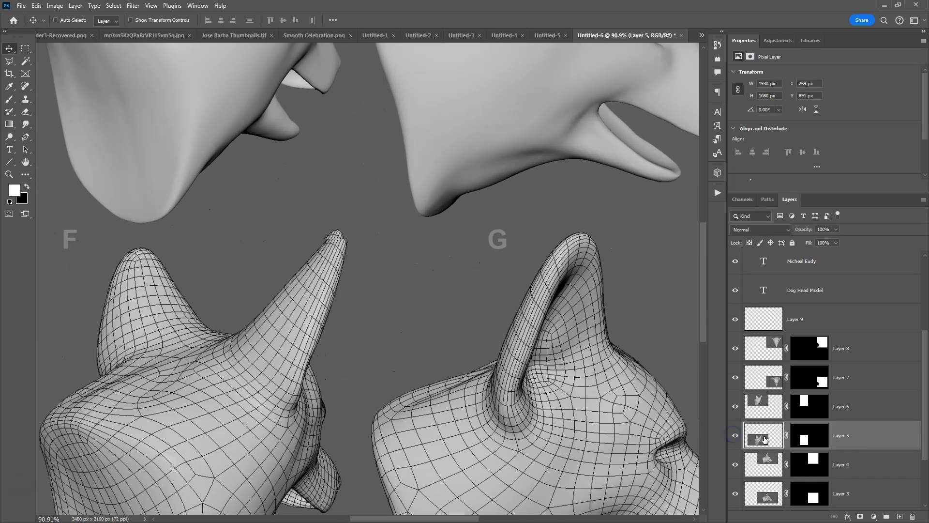
# Disable and re-enable head F's layer mask, then reopen its mask options.
pyautogui.rightClick(809, 442)
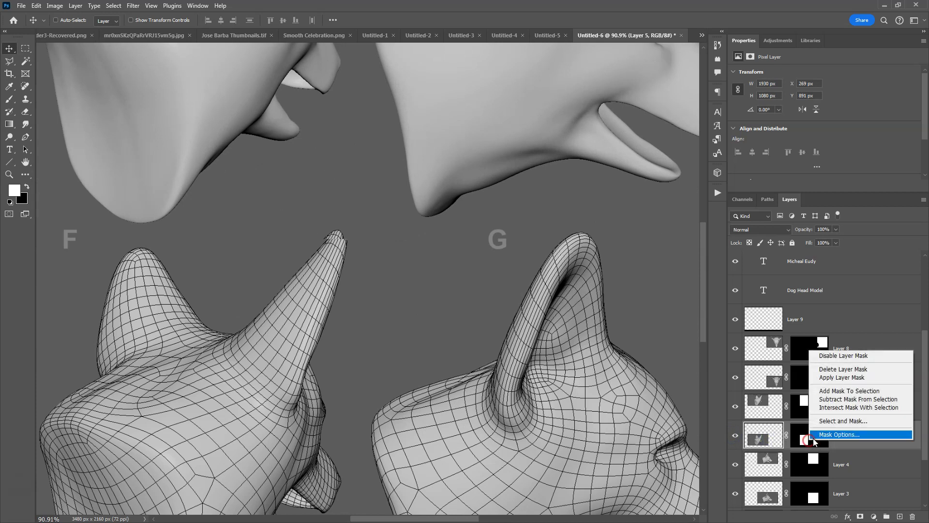
pyautogui.click(832, 355)
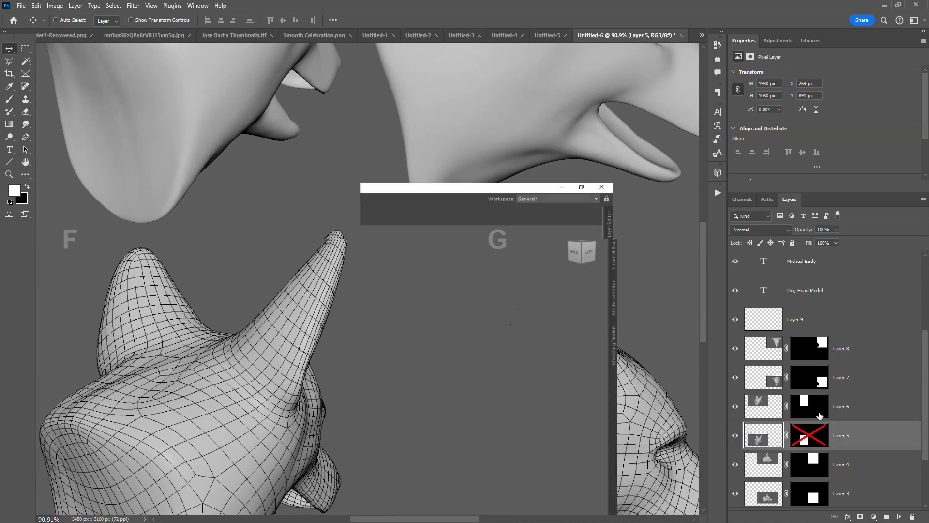
pyautogui.rightClick(807, 437)
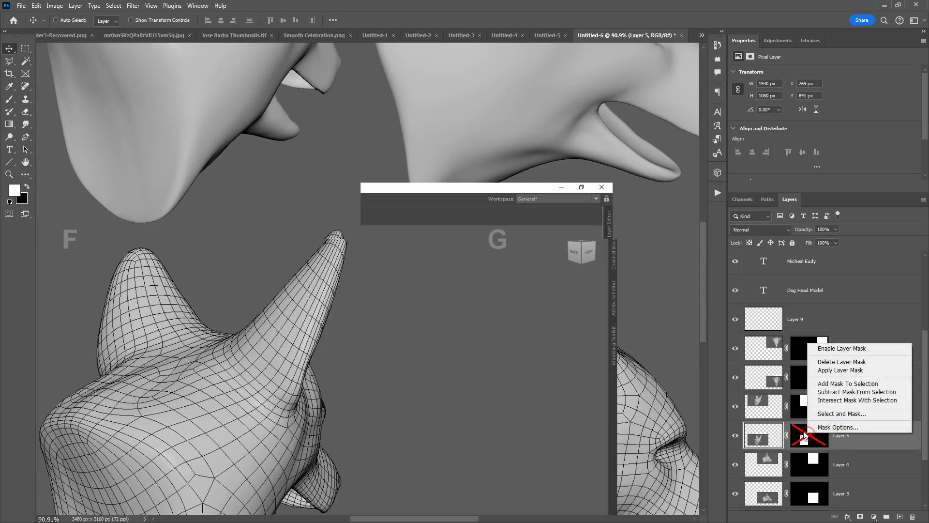
pyautogui.click(829, 349)
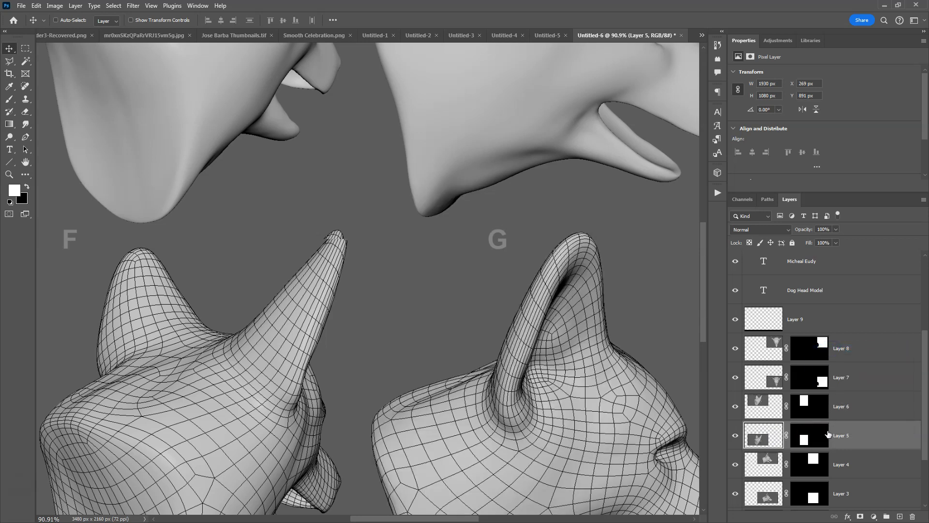
pyautogui.click(736, 436)
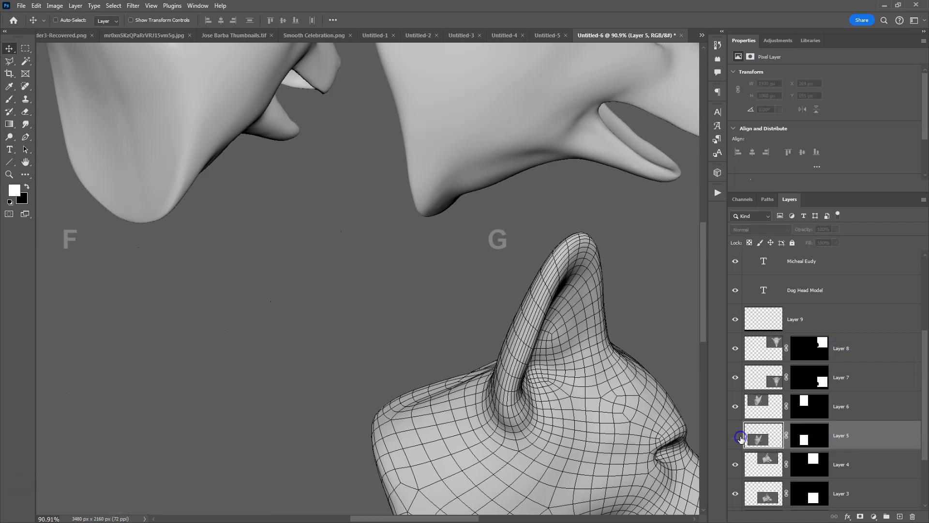
pyautogui.click(736, 436)
pyautogui.rightClick(805, 437)
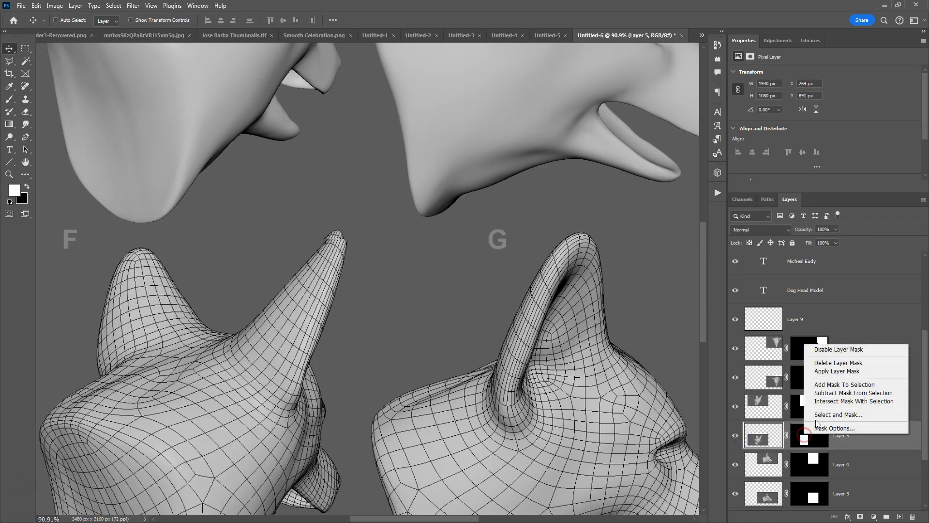
# Apply head F's layer mask and duplicate Layer 5.
pyautogui.click(829, 371)
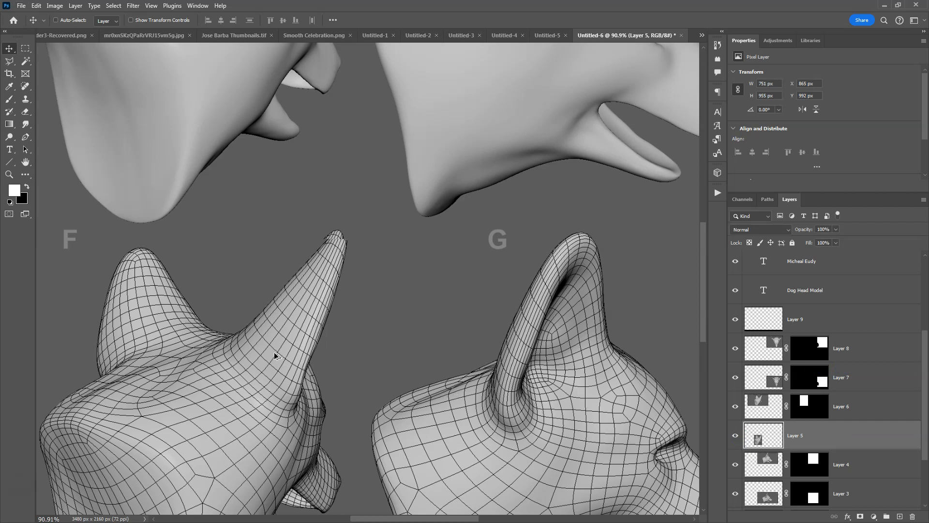
pyautogui.moveTo(274, 353); pyautogui.dragTo(300, 330)
pyautogui.press('Right')
pyautogui.press('Up')
pyautogui.press('Up')
pyautogui.hotkey('ctrl', 'z')
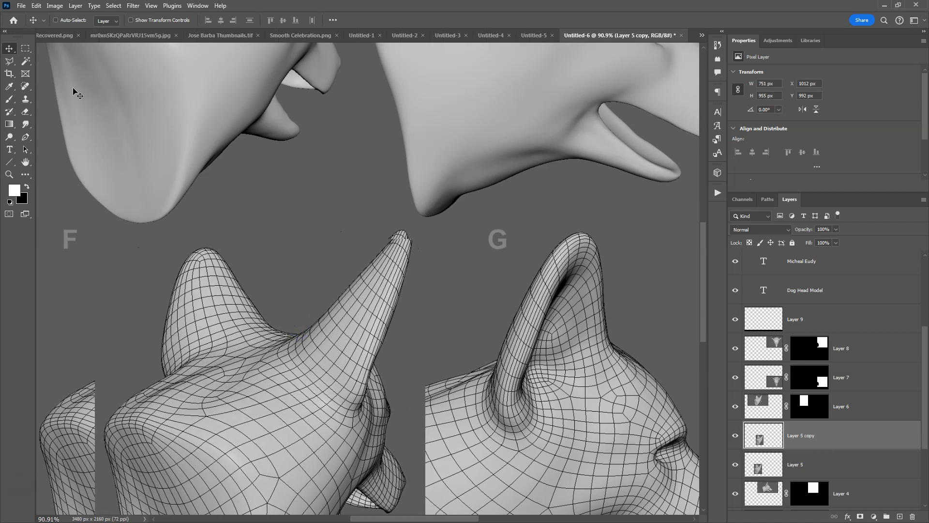
# Hide the Layer 5 copy and delete F's ear tip on Layer 5 with a marquee.
pyautogui.click(26, 48)
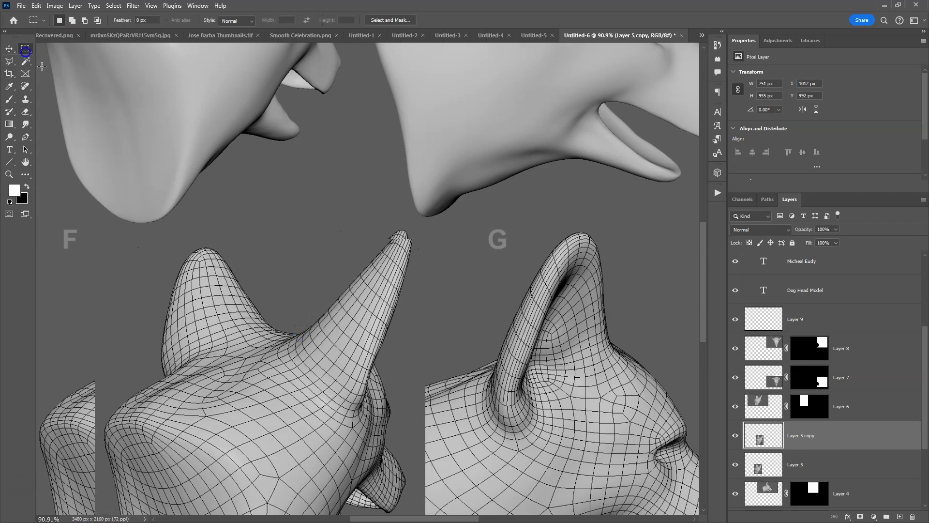
pyautogui.click(735, 435)
pyautogui.click(736, 465)
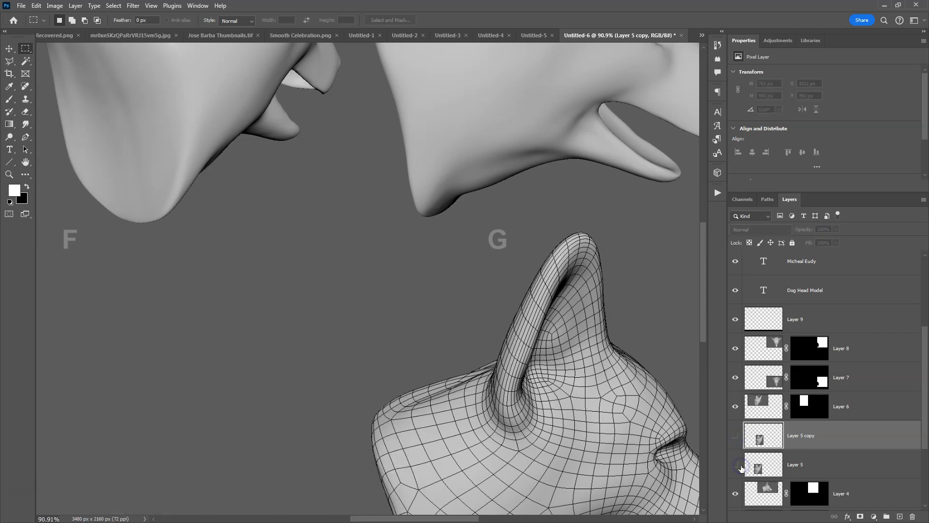
pyautogui.click(736, 464)
pyautogui.click(766, 465)
pyautogui.moveTo(287, 212); pyautogui.dragTo(378, 239)
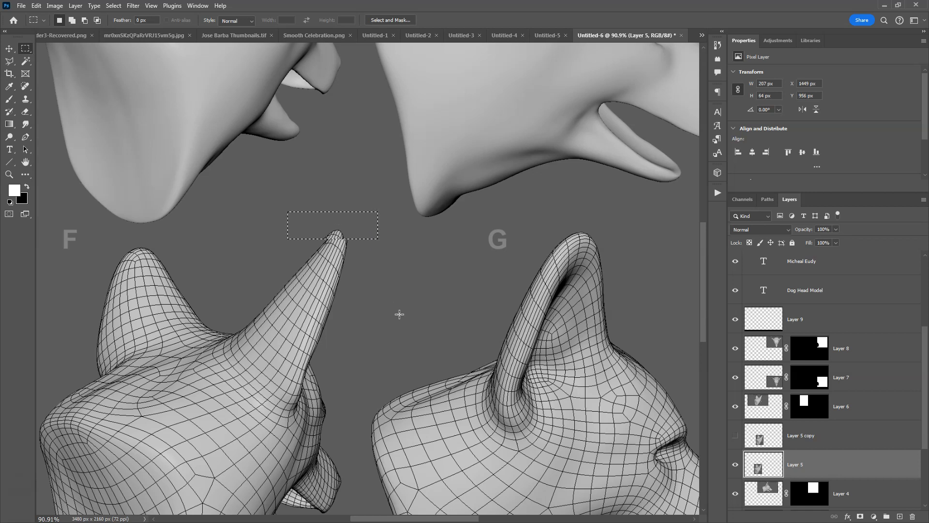
pyautogui.press('Delete')
pyautogui.hotkey('ctrl', 'd')
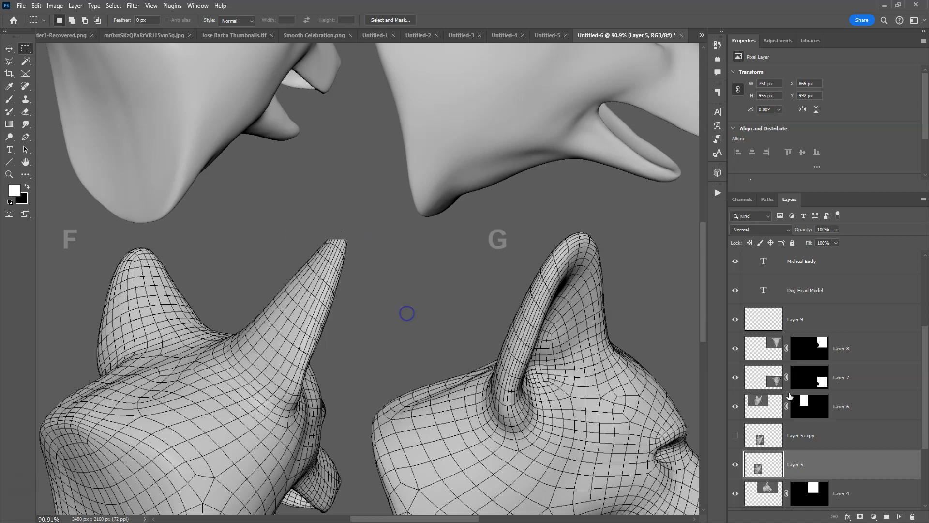
# Show the Layer 5 copy below Layer 5 and isolate its ear tip by inverse-deleting.
pyautogui.click(735, 435)
pyautogui.click(761, 436)
pyautogui.moveTo(806, 448); pyautogui.dragTo(811, 472)
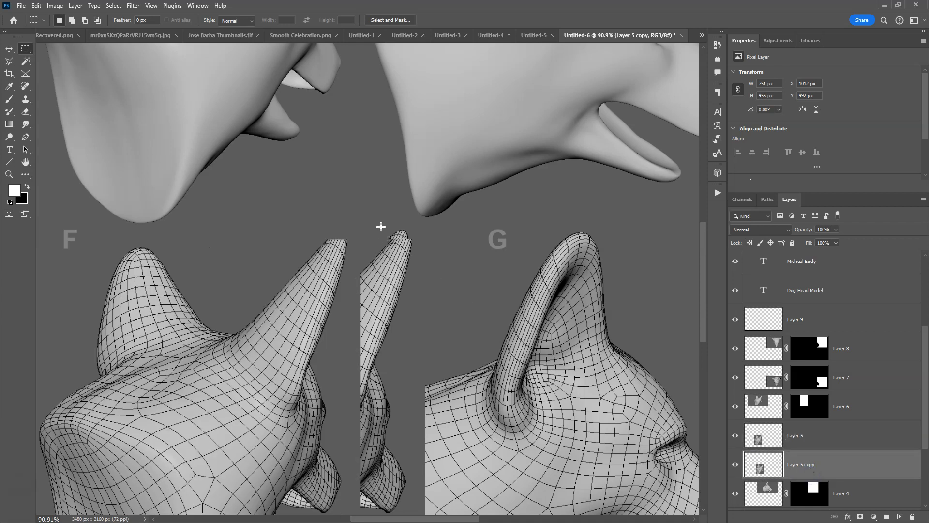
pyautogui.moveTo(381, 224); pyautogui.dragTo(418, 238)
pyautogui.keyDown('ctrl'); pyautogui.click(773, 466); pyautogui.keyUp('ctrl')
pyautogui.click(114, 5)
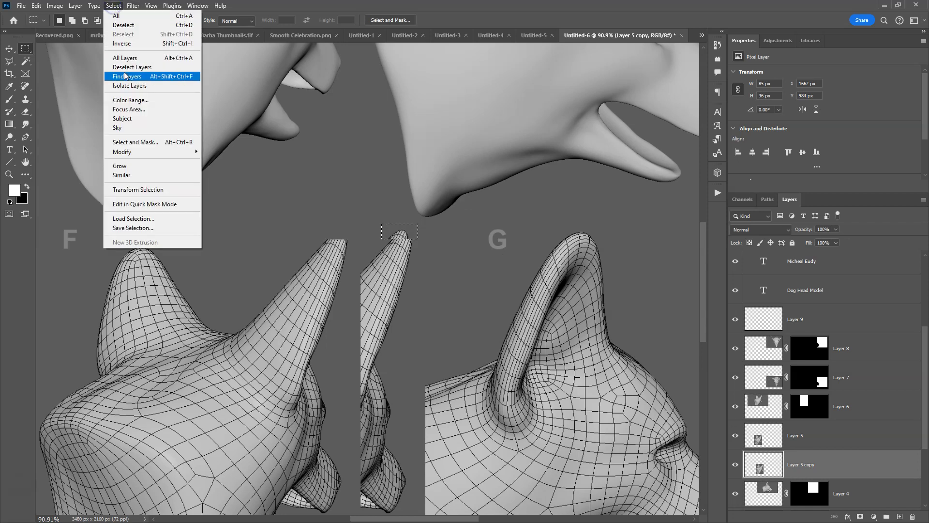
pyautogui.click(127, 44)
pyautogui.press('Delete')
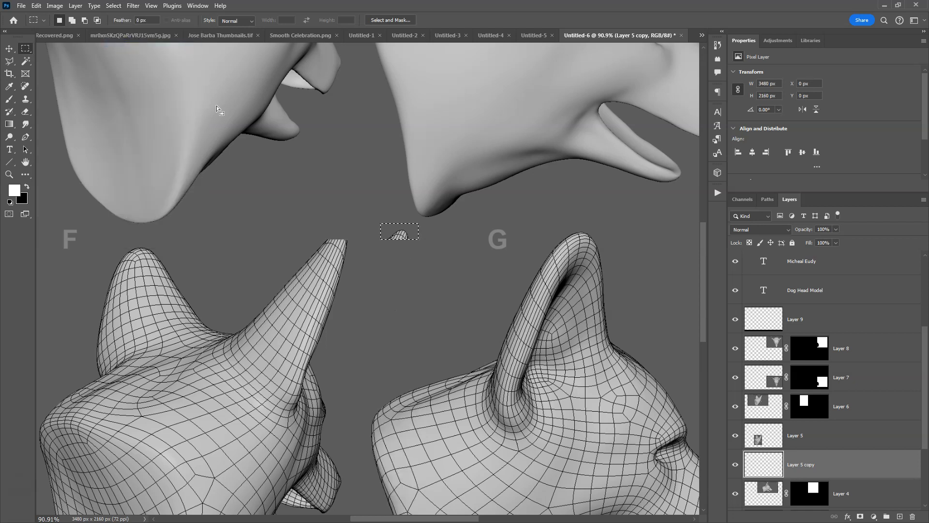
pyautogui.hotkey('ctrl', 'd')
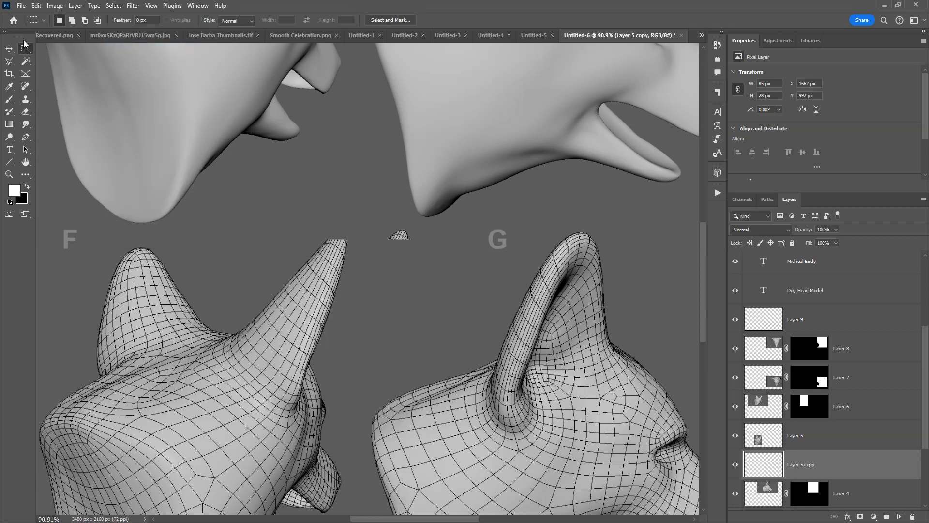
# Move the ear-tip piece onto F's ear, nudge it 2 px left, and merge into Layer 5.
pyautogui.click(9, 48)
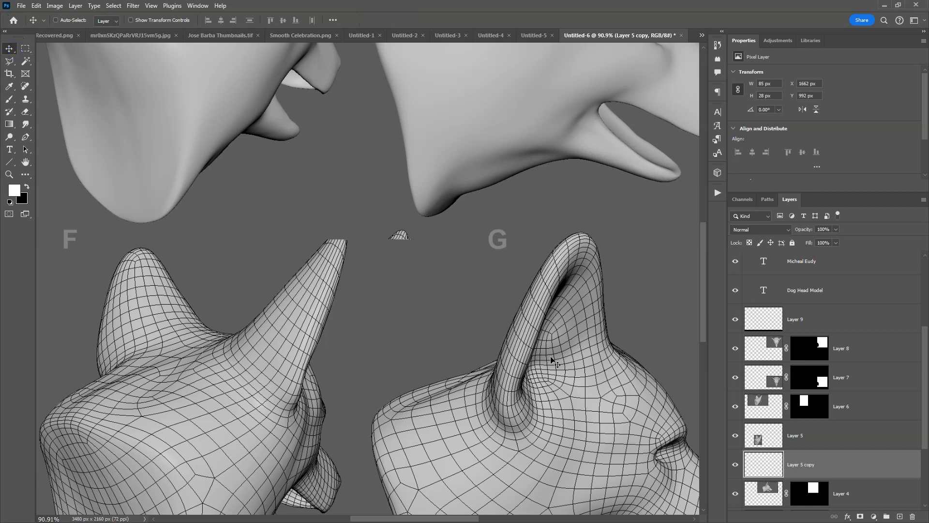
pyautogui.moveTo(421, 285); pyautogui.dragTo(359, 277)
pyautogui.press('Left')
pyautogui.press('Left')
pyautogui.keyDown('ctrl'); pyautogui.click(818, 438); pyautogui.keyUp('ctrl')
pyautogui.rightClick(818, 438)
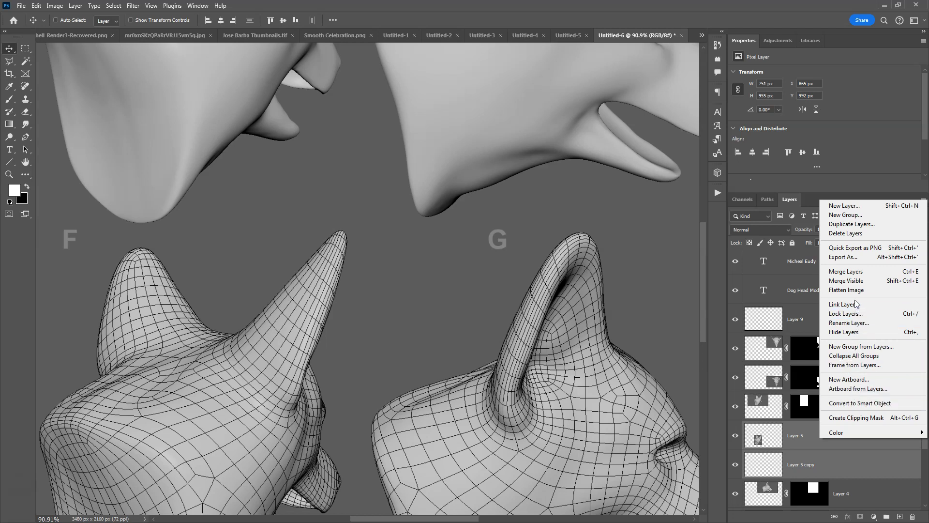
pyautogui.click(853, 271)
pyautogui.scroll(-4, 515, 254)
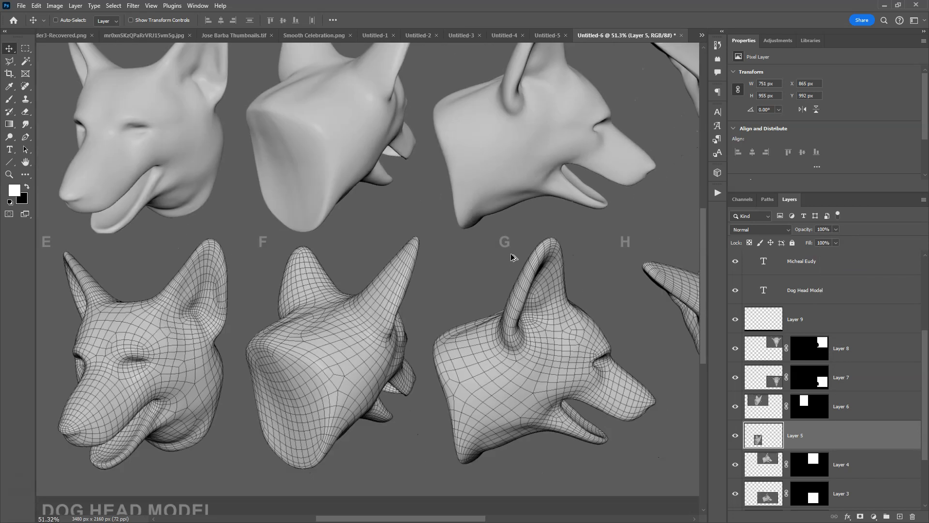
pyautogui.moveTo(571, 188); pyautogui.dragTo(441, 256)
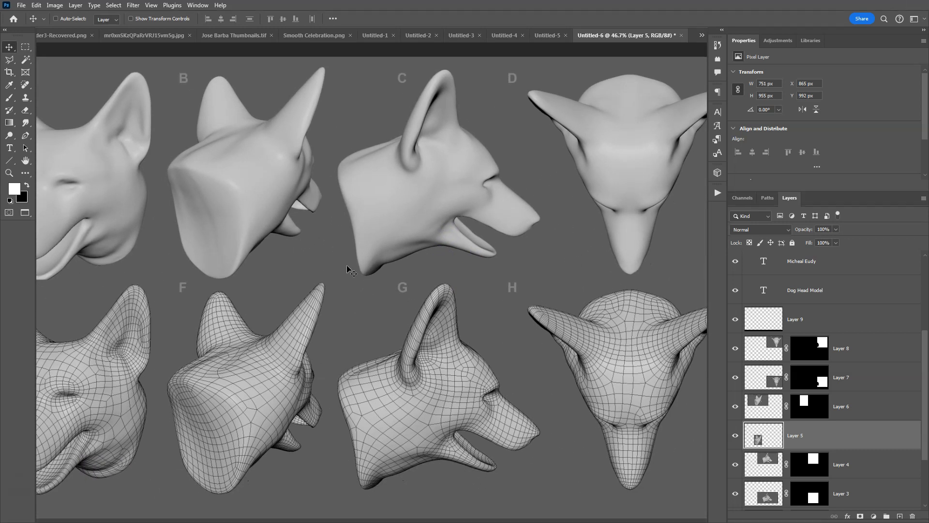
# Show the finished dog-head sheet alone full screen on black, nudging the view slightly.
pyautogui.press('f')
pyautogui.press('f')
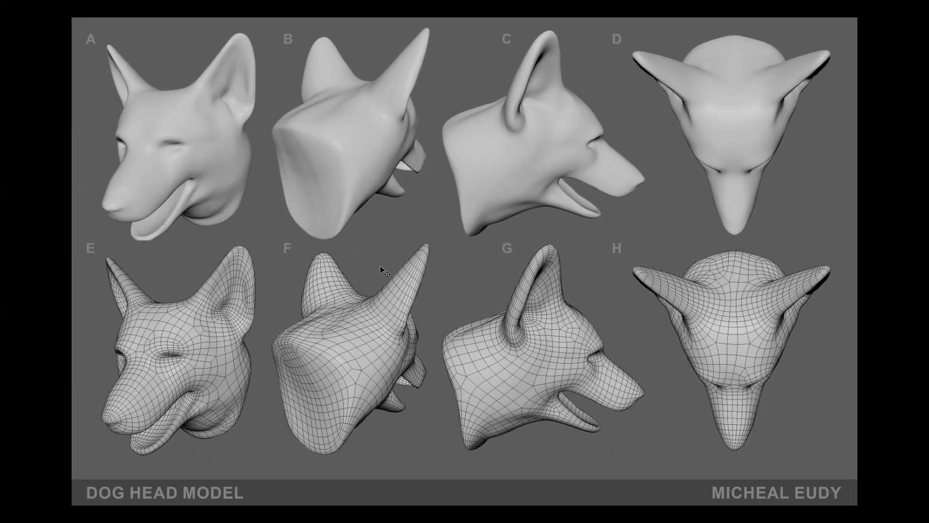
pyautogui.moveTo(414, 261)
pyautogui.mouseDown()
pyautogui.moveTo(410, 272)
pyautogui.moveTo(407, 259)
pyautogui.moveTo(421, 261)
pyautogui.mouseUp()
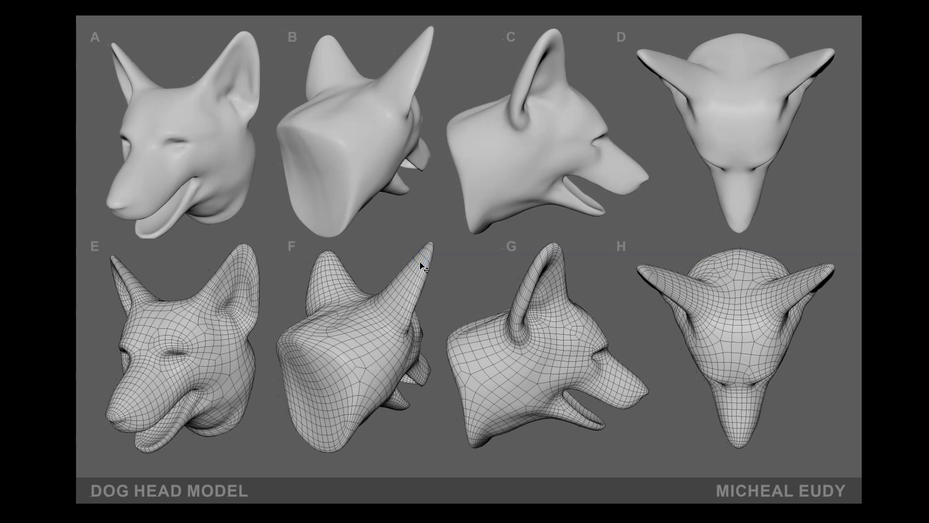